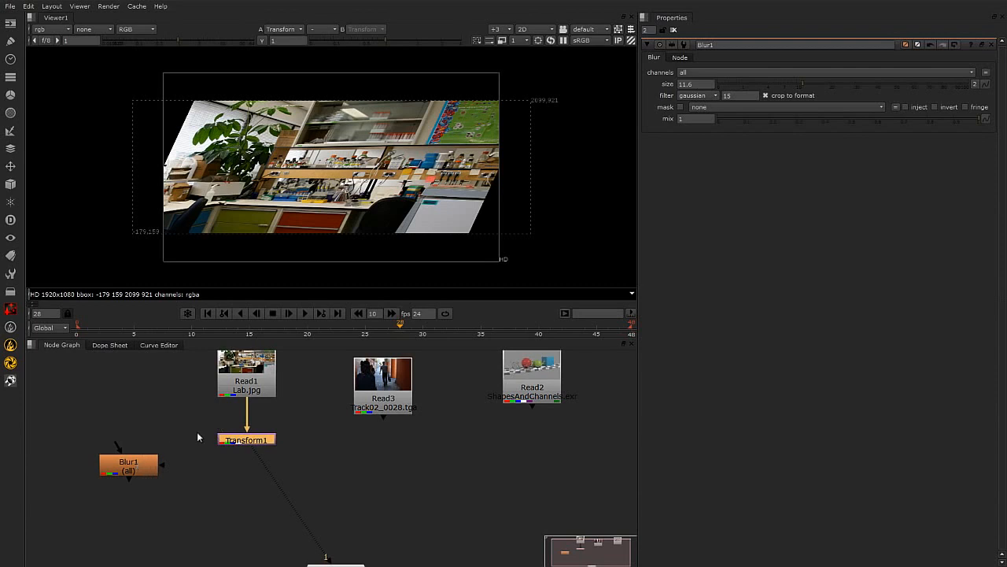
Swap the Blur1 node into Transform1's place under Read1 and move the detached Transform1 aside.
left_click_drag(137, 469, 245, 450)
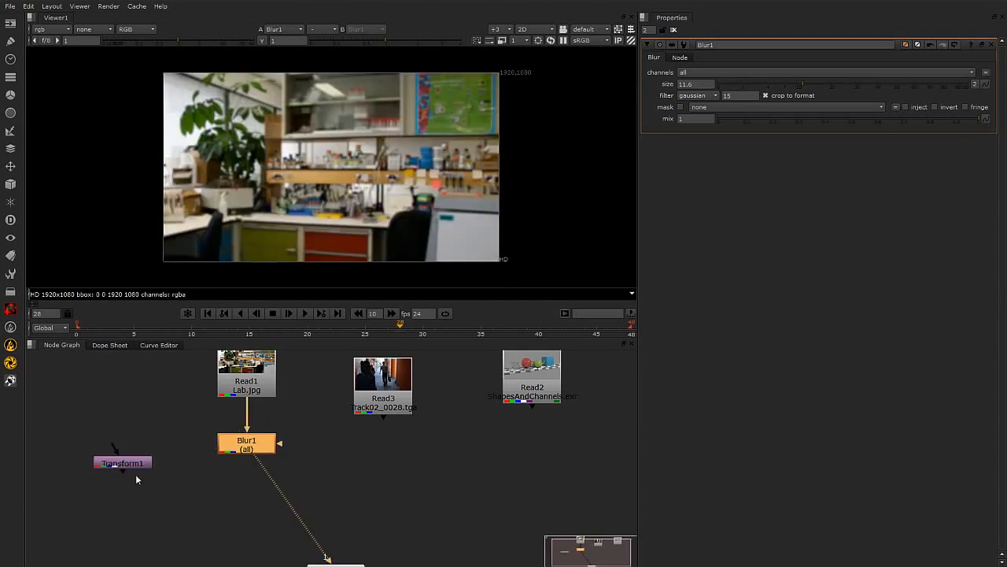
left_click_drag(123, 461, 124, 473)
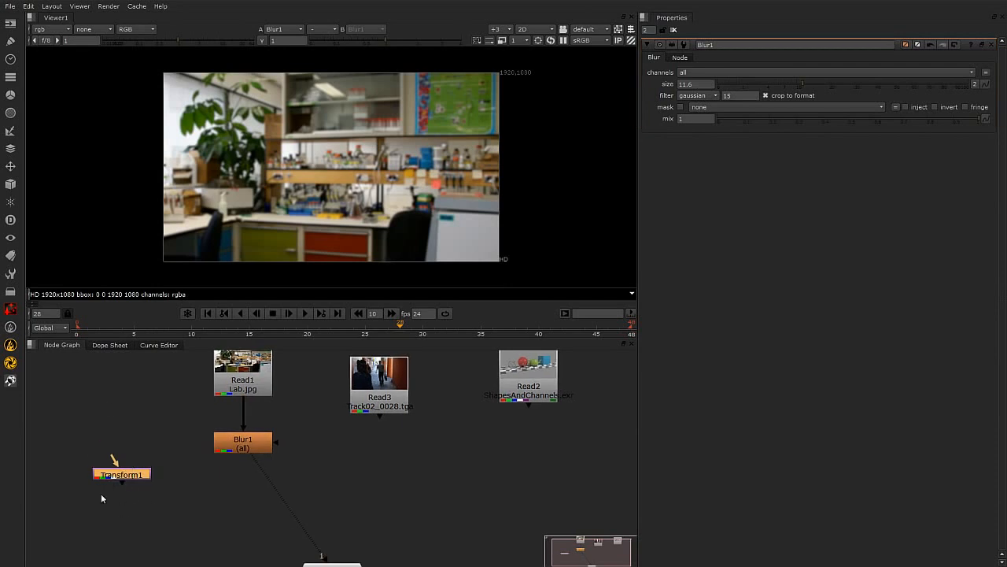
left_click_drag(132, 482, 120, 487)
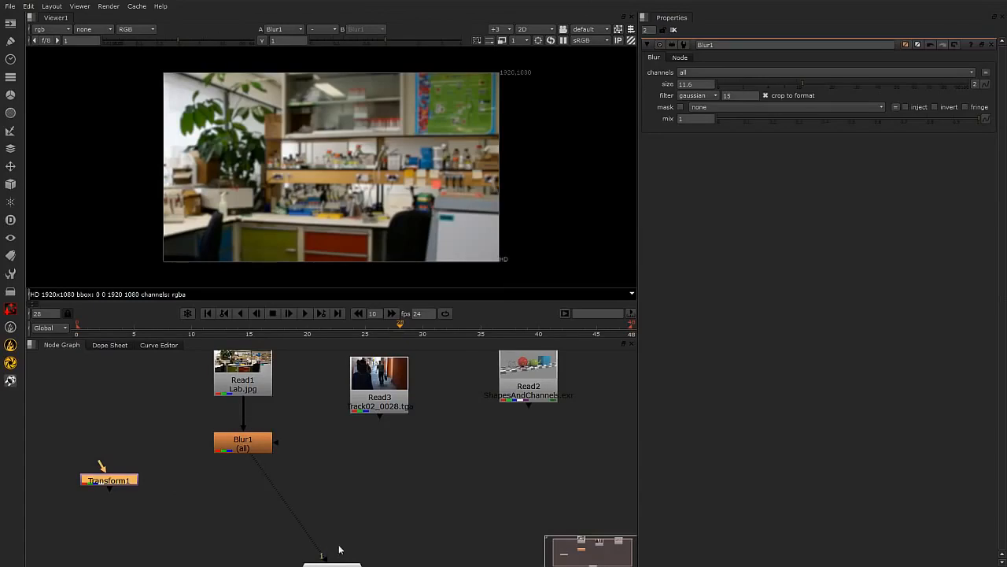
left_click(333, 501)
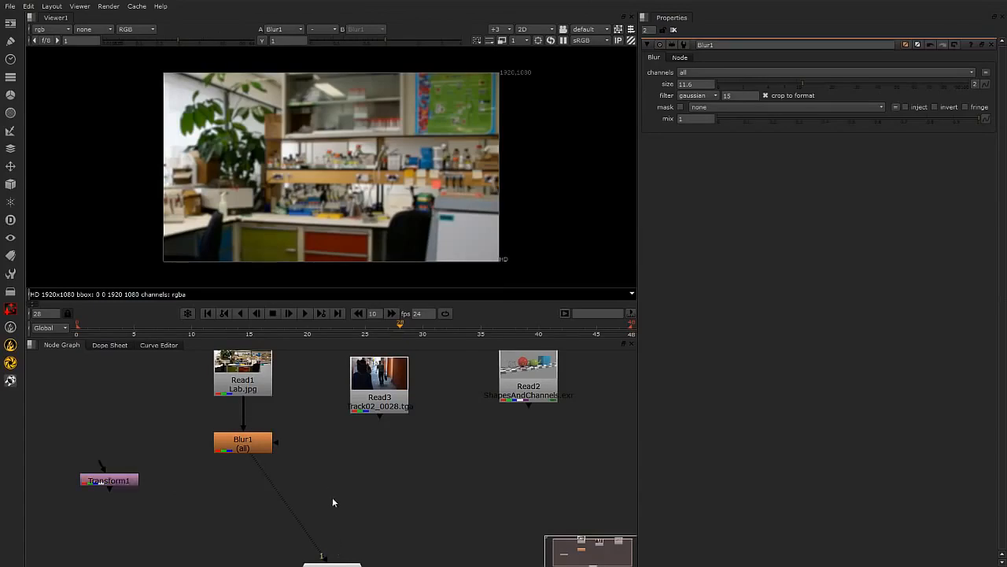
Move the Read2 node closer to Read3 and show it in the viewer.
left_click(530, 376)
left_click_drag(531, 376, 512, 386)
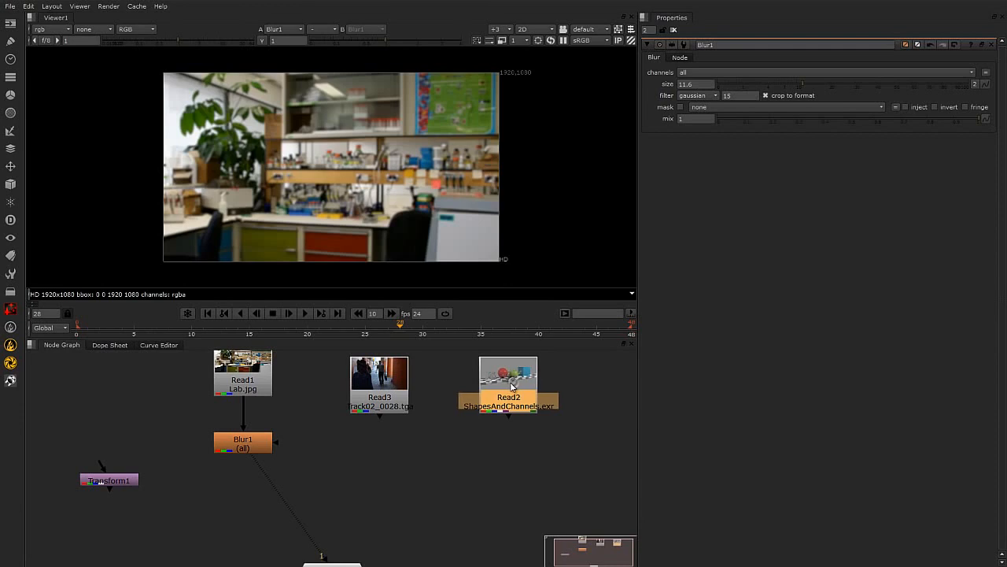
key("1")
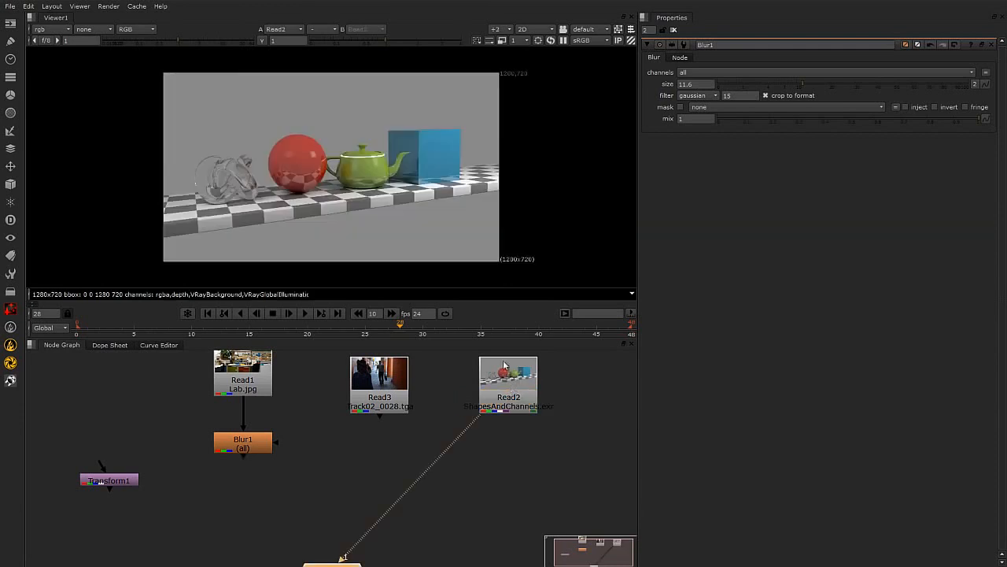
Cycle the viewer through Read2's layers, including VRayShadows, VRayReflection, VRayObjectID, VRayLighting and VRayBackground, and return to rgb.
left_click(69, 29)
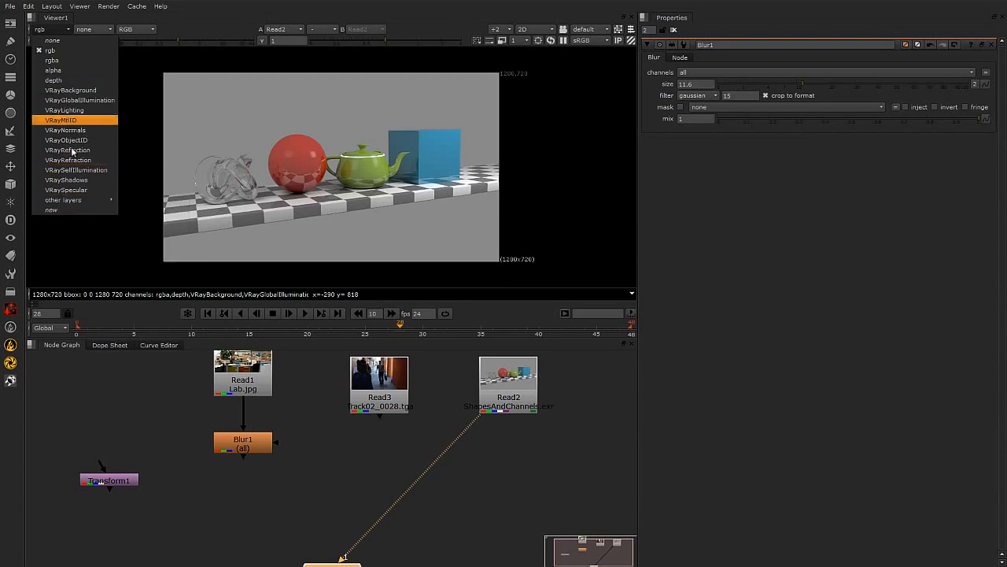
left_click(519, 394)
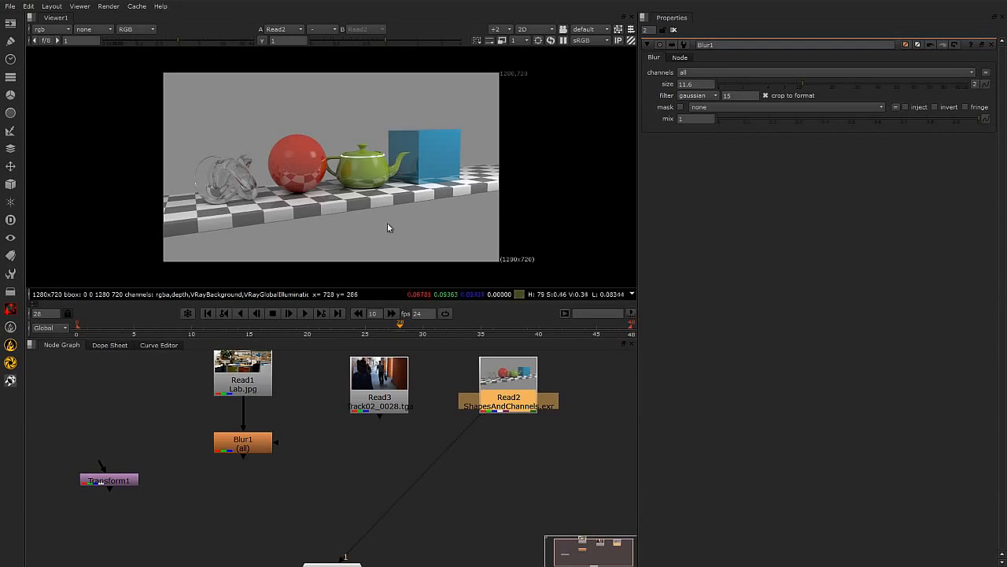
left_click_drag(513, 410, 510, 407)
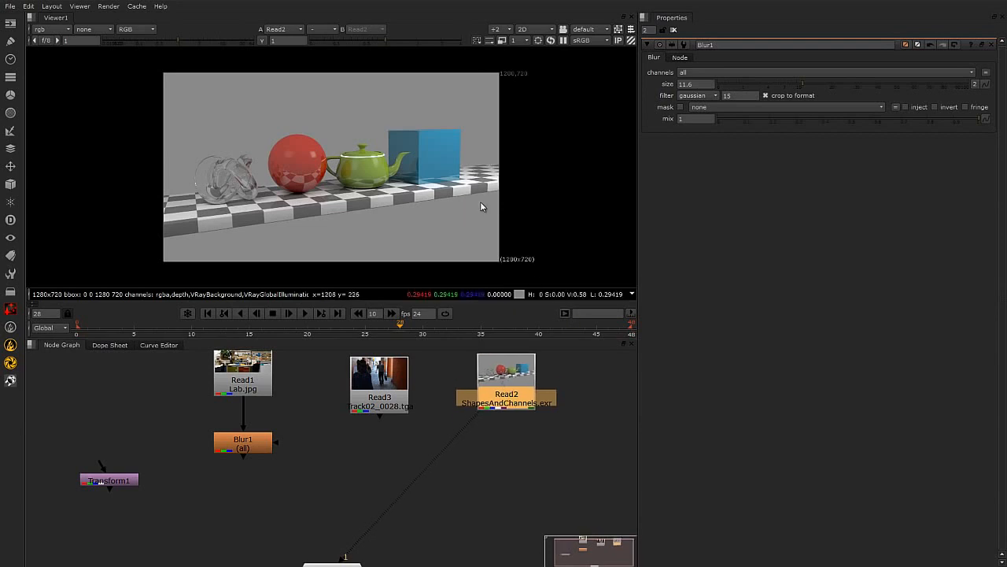
key("Page_Up")
key("Page_Up")
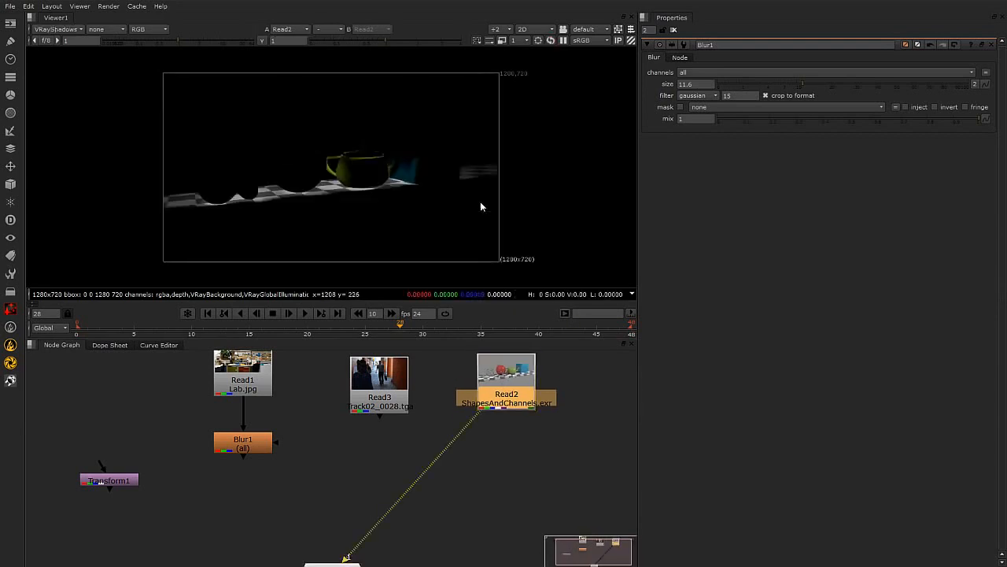
key("Page_Up")
key("Page_Up")
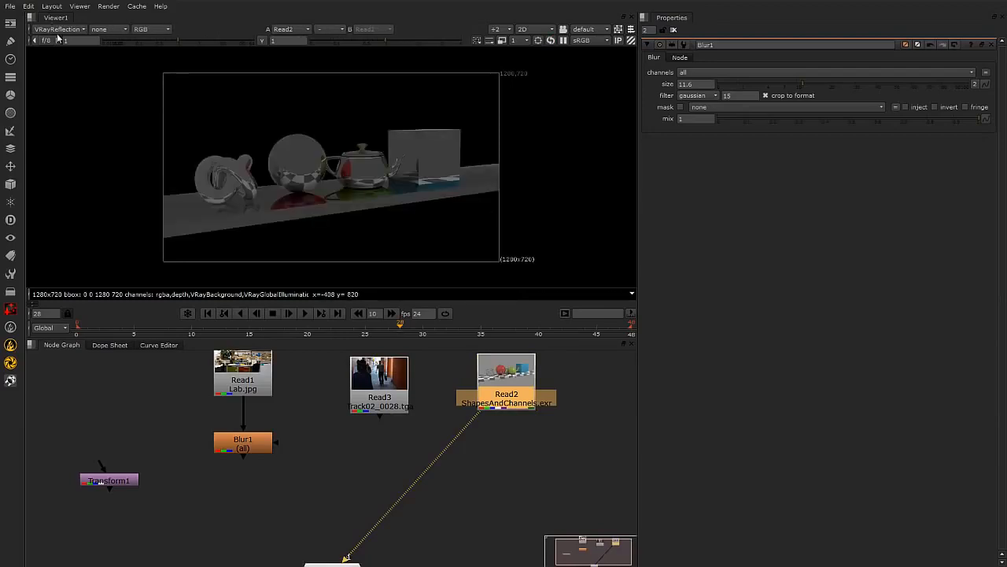
key("Page_Up")
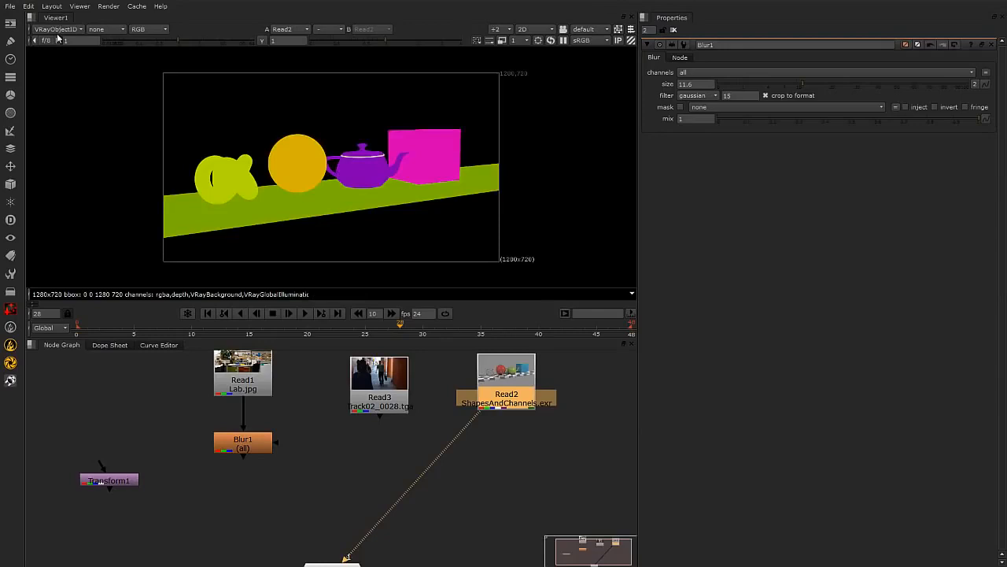
key("Page_Up")
key("Page_Up")
key("Page_Up")
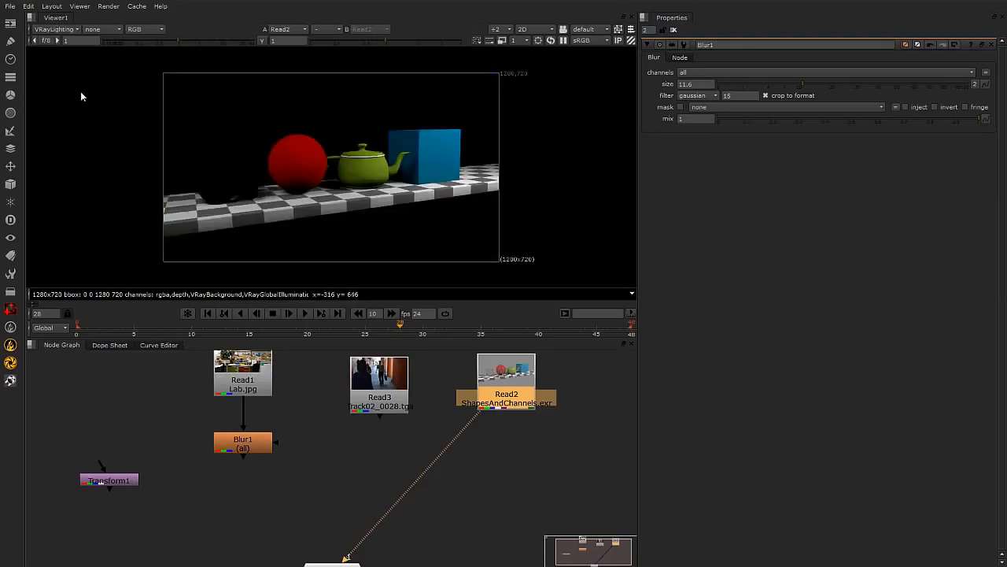
key("Page_Up")
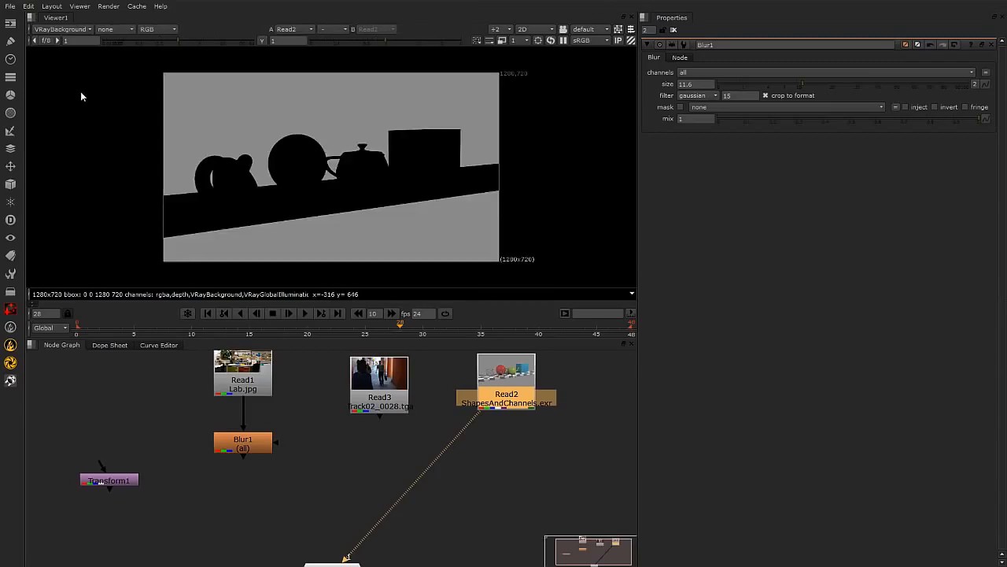
key("Page_Up")
key("Page_Up")
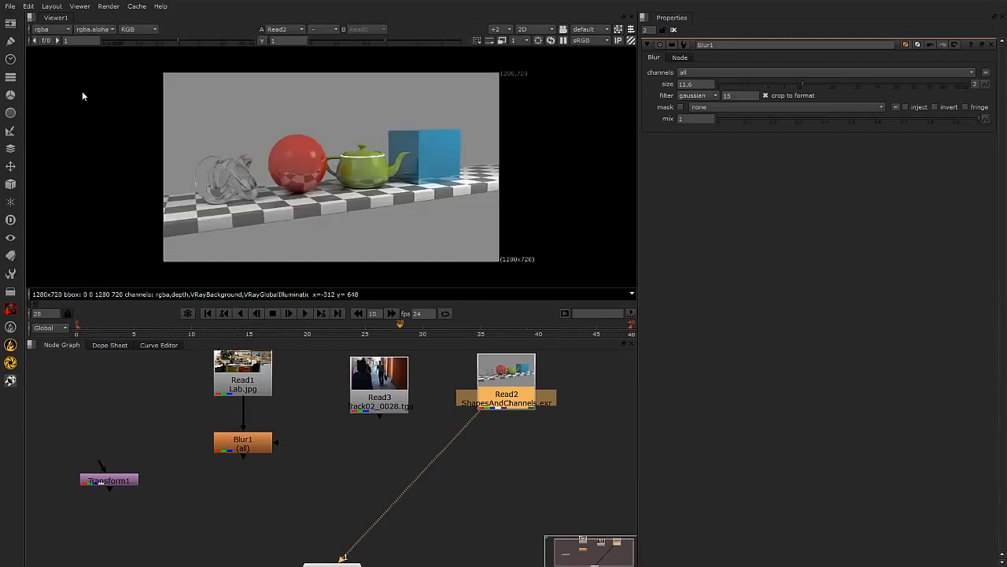
key("Page_Up")
key("Page_Up")
key("Page_Down")
key("Page_Down")
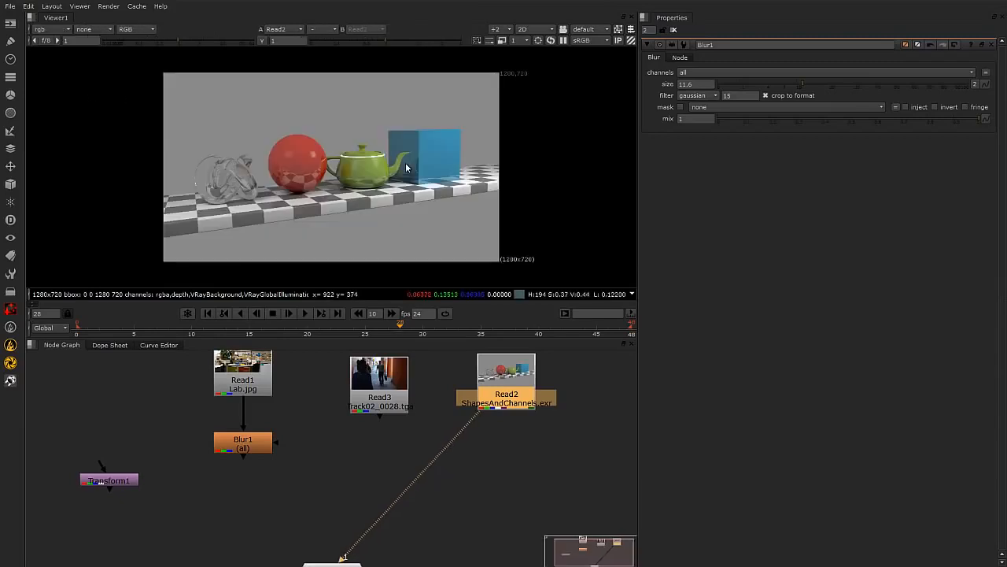
View Read2's red, blue and alpha channels one at a time, and switch the viewer back to RGB.
left_click(150, 30)
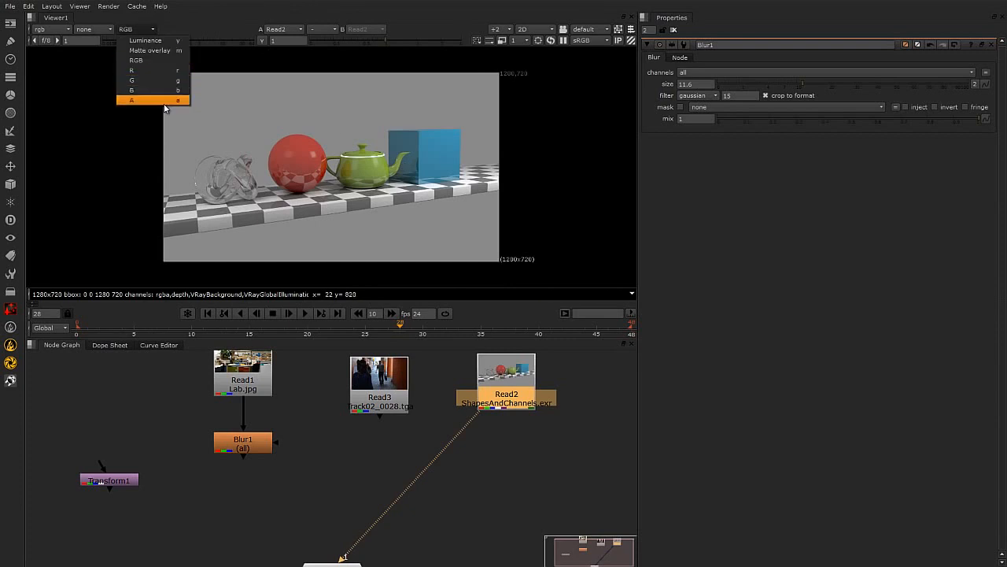
left_click(337, 170)
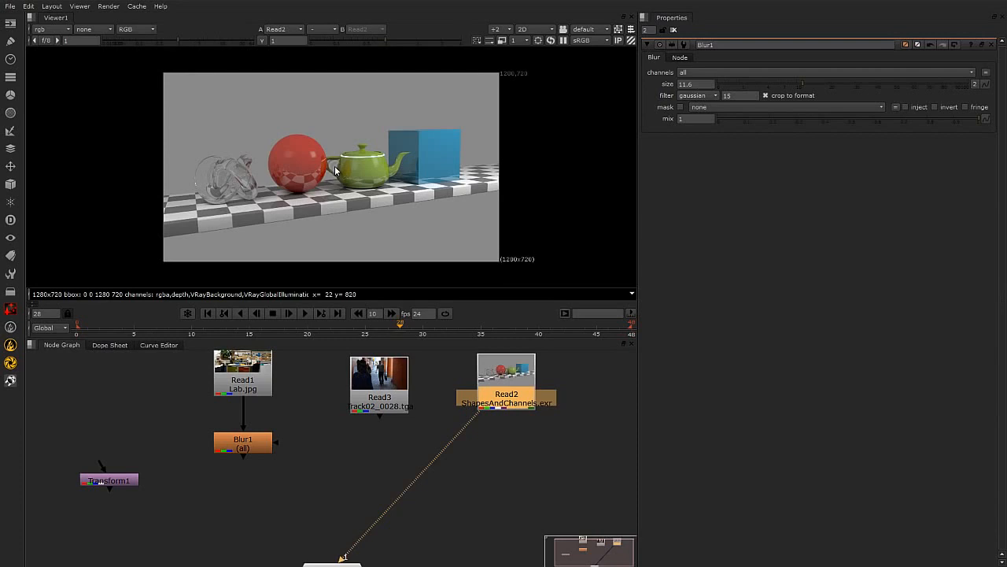
key("r")
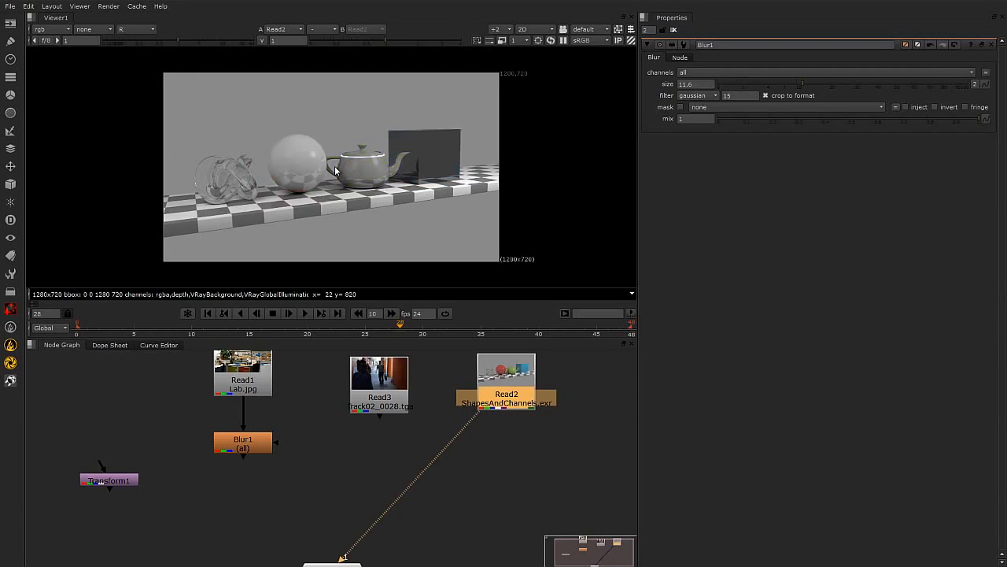
key("b")
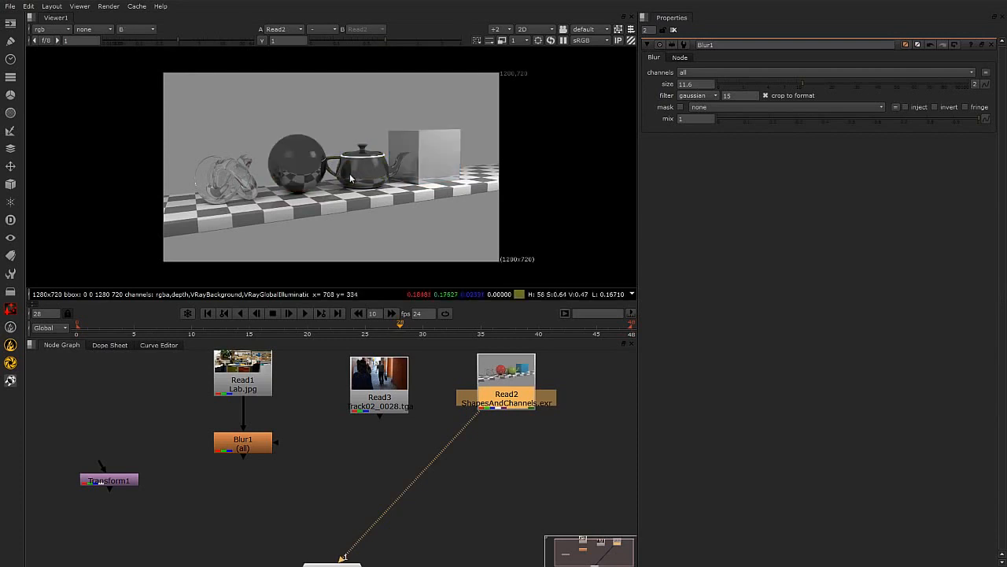
key("a")
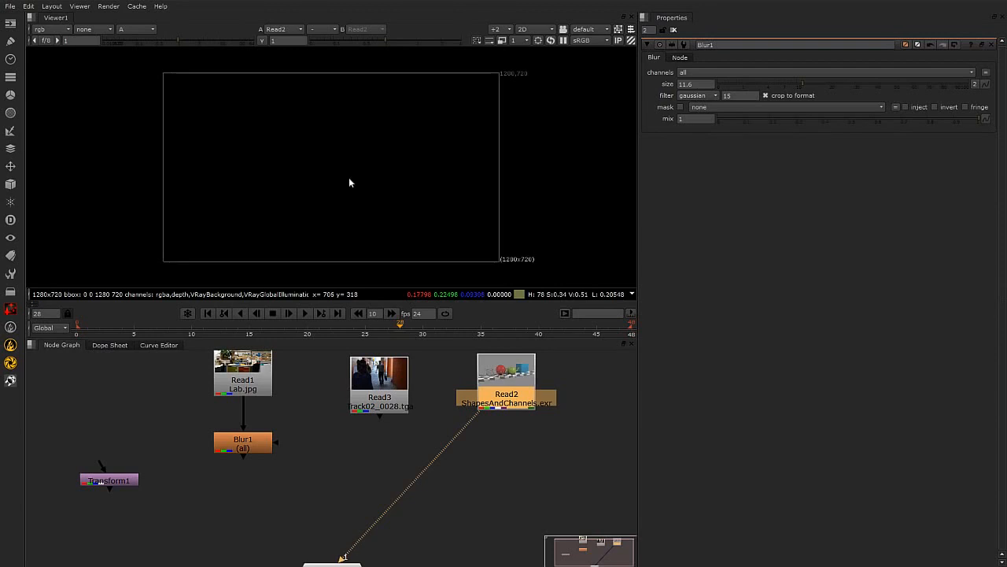
left_click(152, 29)
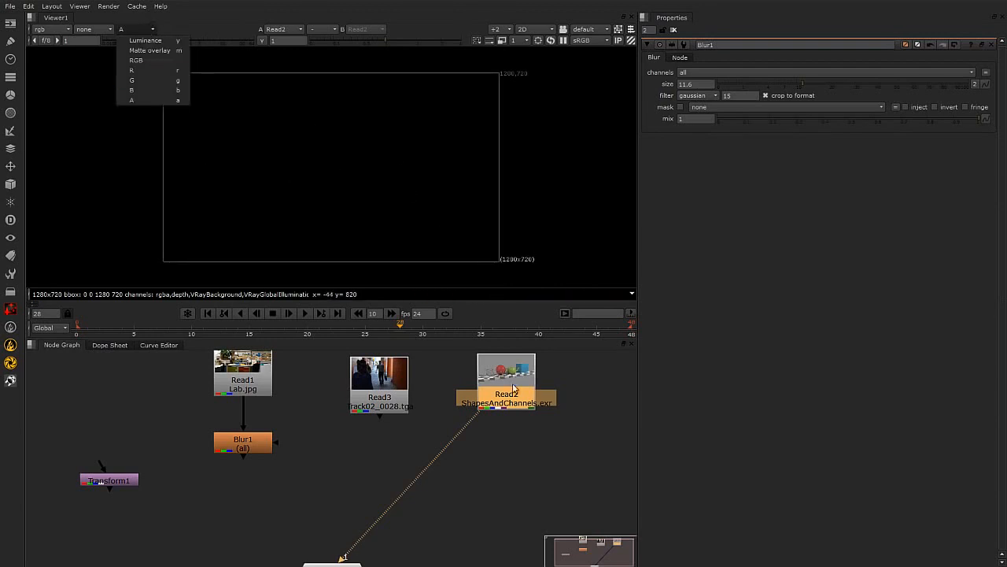
left_click(136, 61)
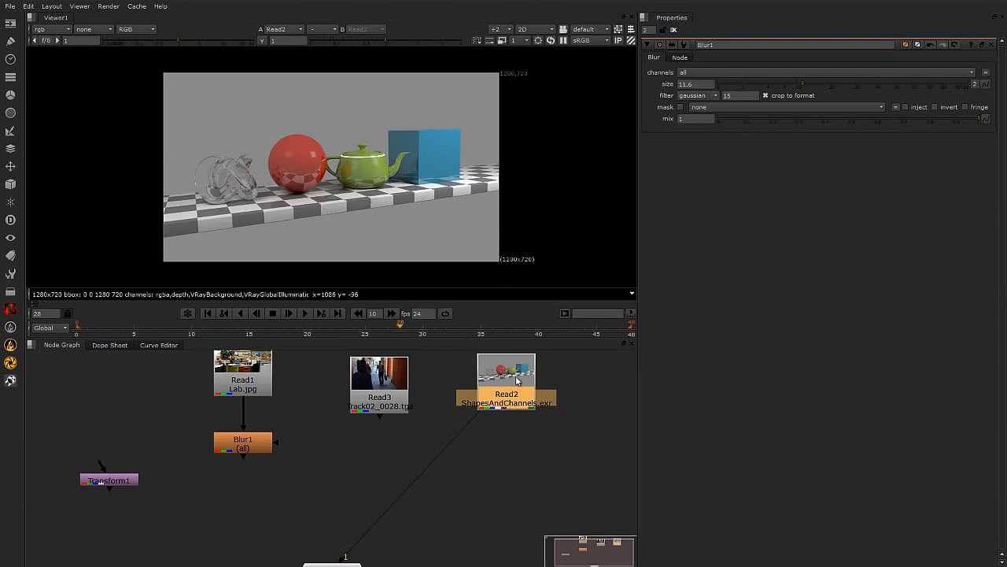
Add a Transform node directly below Blur1 and show its output in the viewer.
left_click(517, 452)
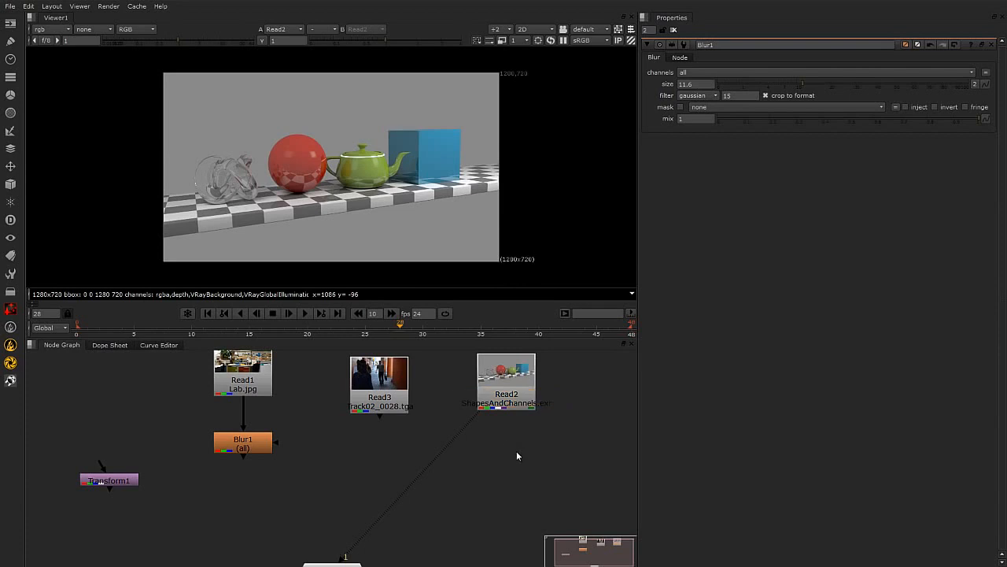
left_click(498, 398)
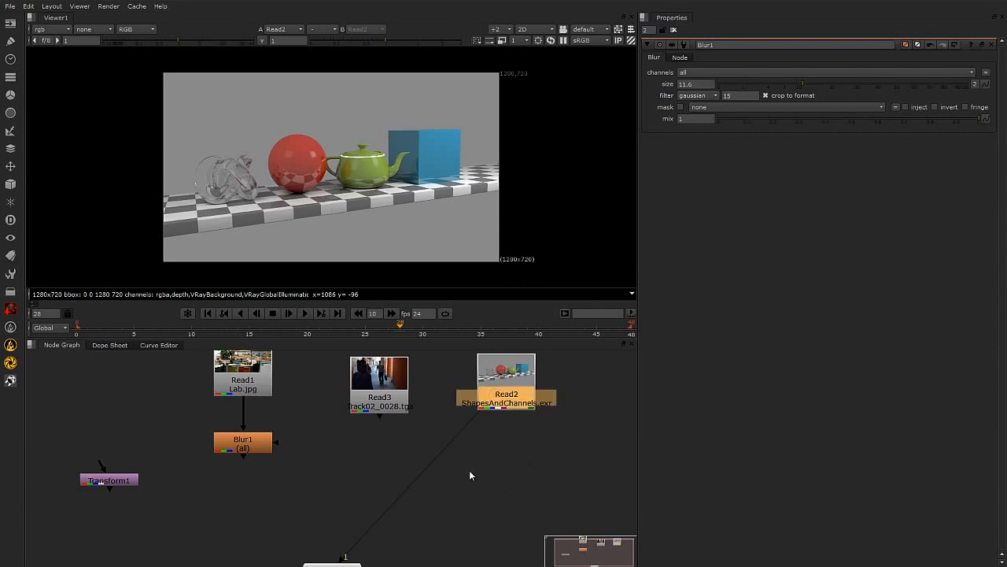
scroll(471, 472, "down", 1)
middle_click_drag(473, 469, 445, 471)
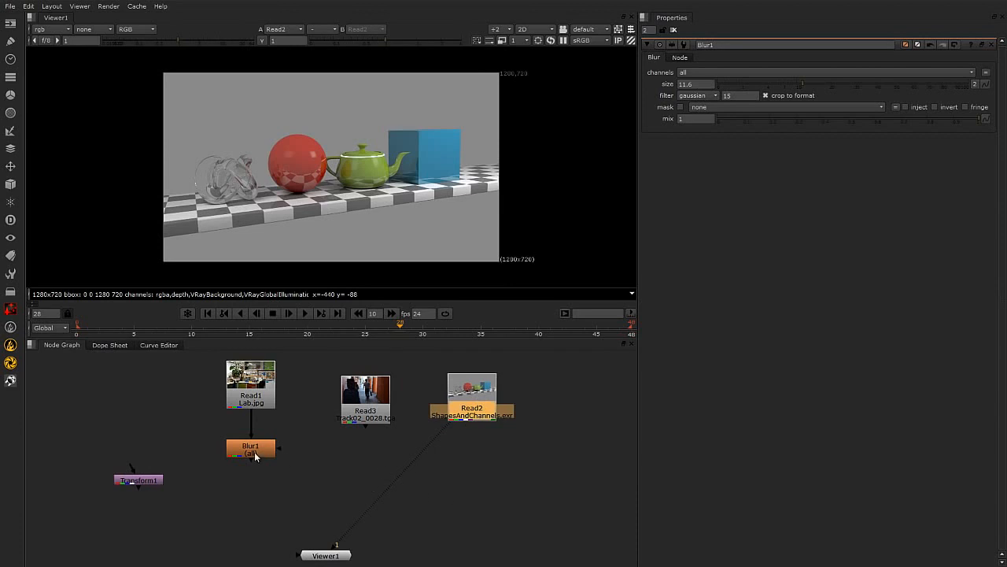
left_click_drag(255, 456, 254, 448)
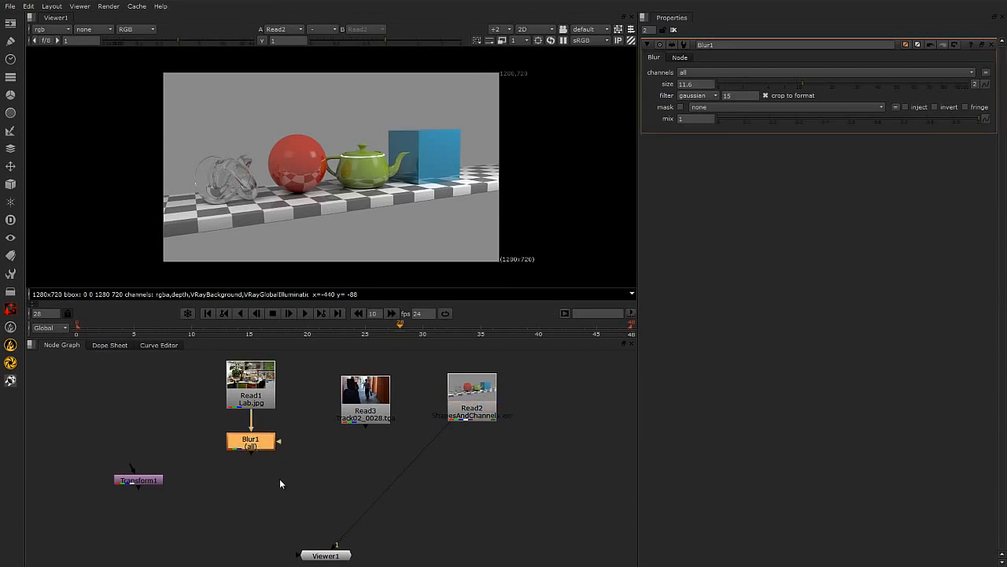
left_click(11, 168)
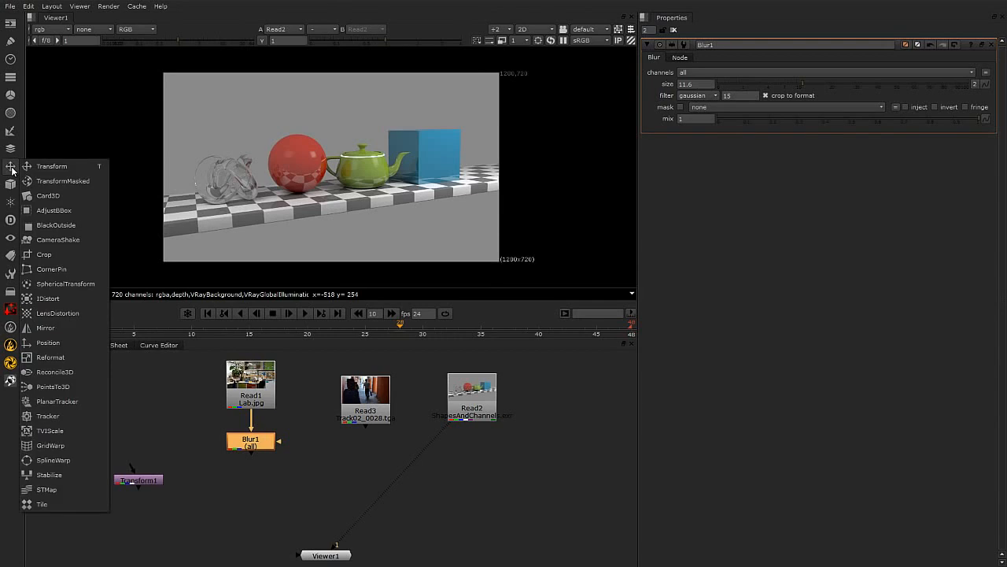
left_click(75, 172)
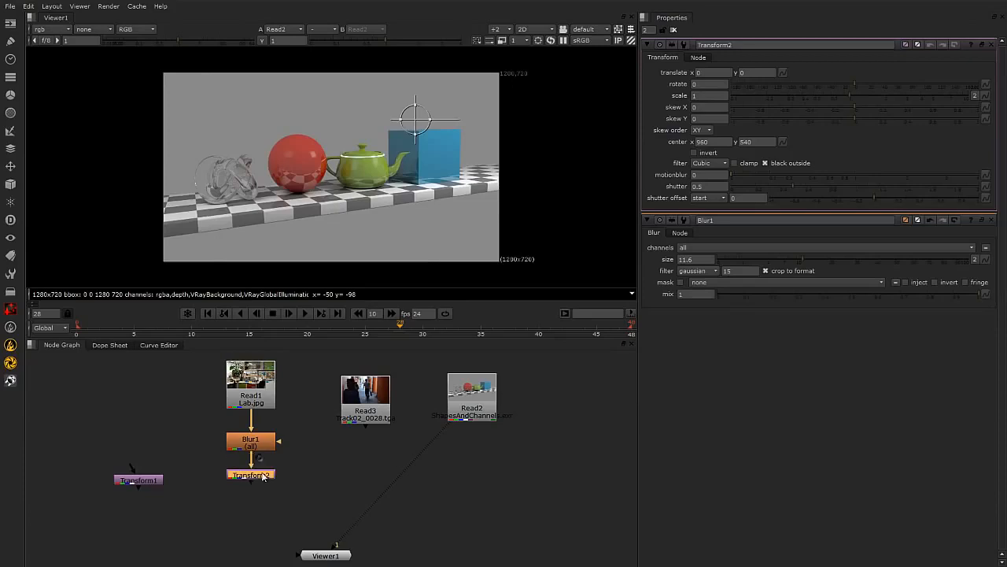
key("1")
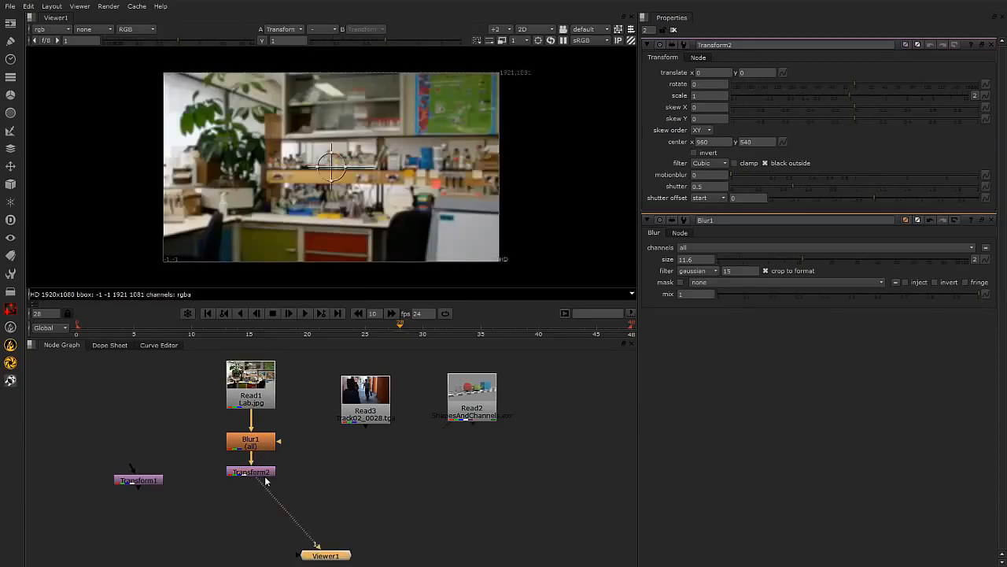
Add a Keylight node below Transform2 and move the Viewer1 node away to make room.
left_click(11, 131)
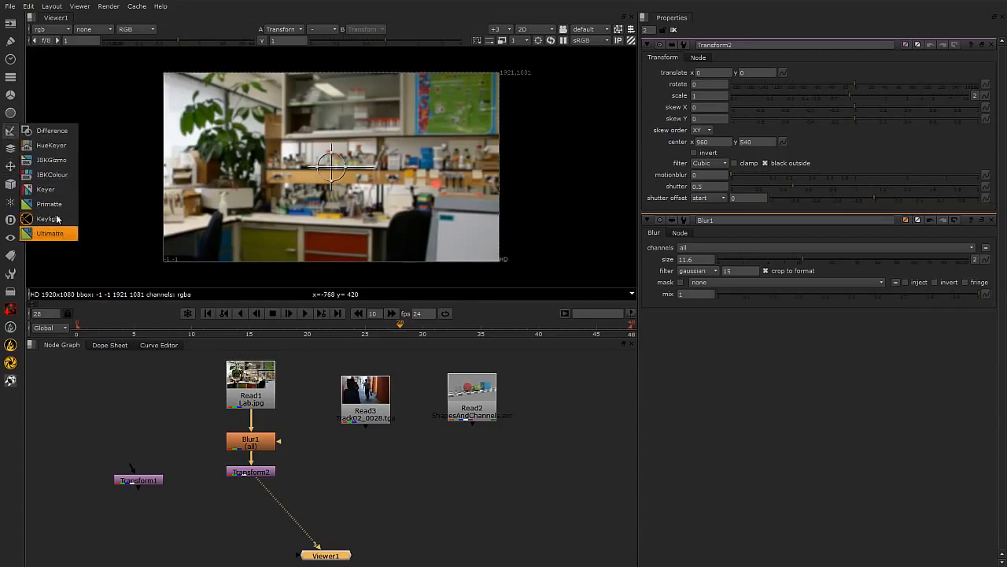
left_click(52, 218)
left_click_drag(264, 473, 253, 513)
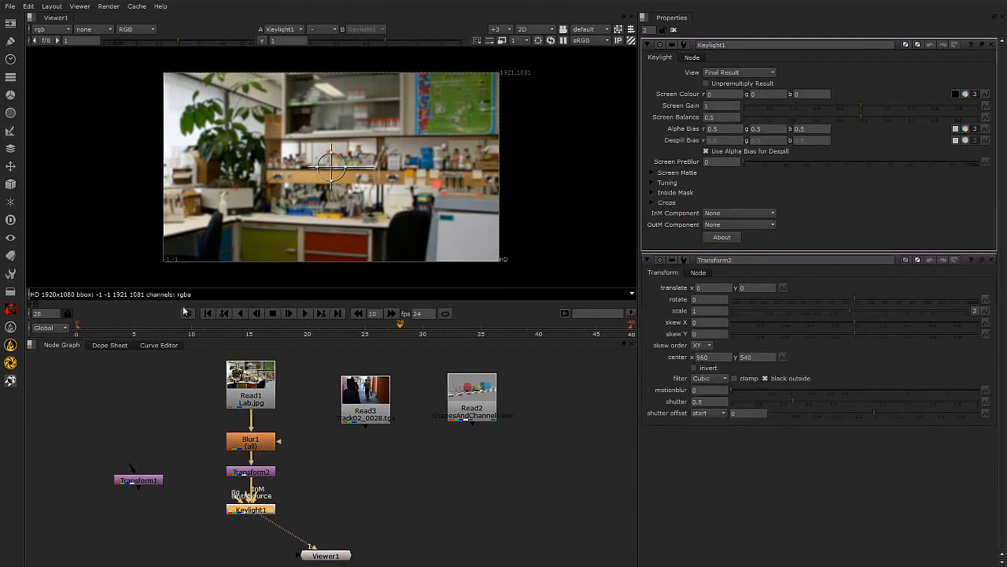
left_click_drag(339, 560, 401, 564)
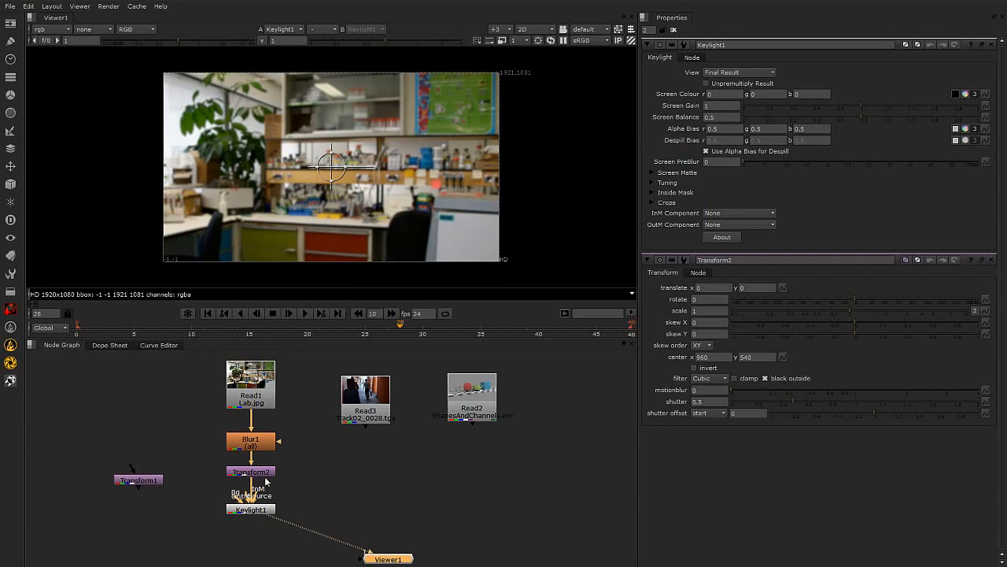
Add a Blur node, place it directly below Keylight1, and realign Blur1 under Read1 in the chain.
left_click(10, 113)
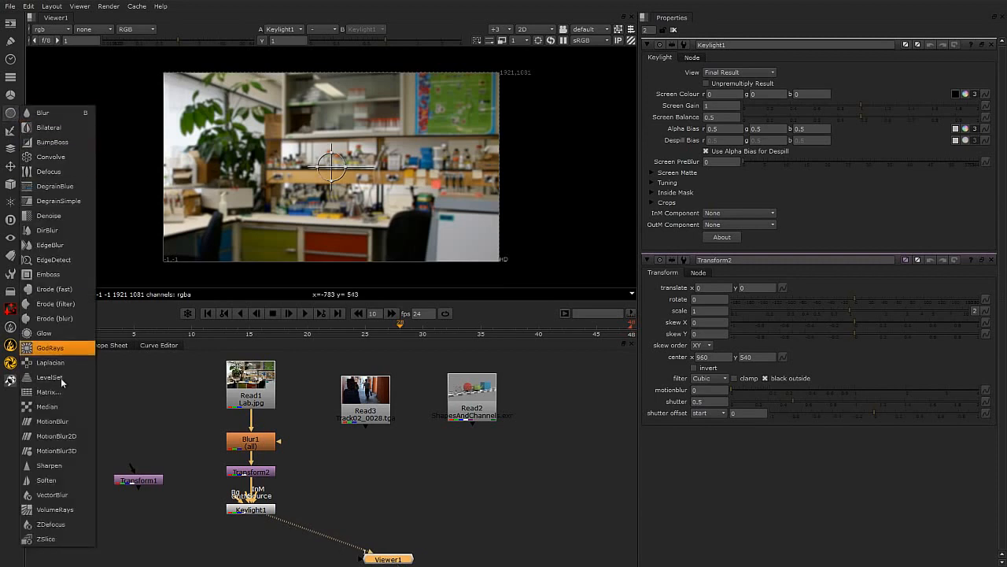
left_click(44, 112)
left_click_drag(262, 441, 267, 439)
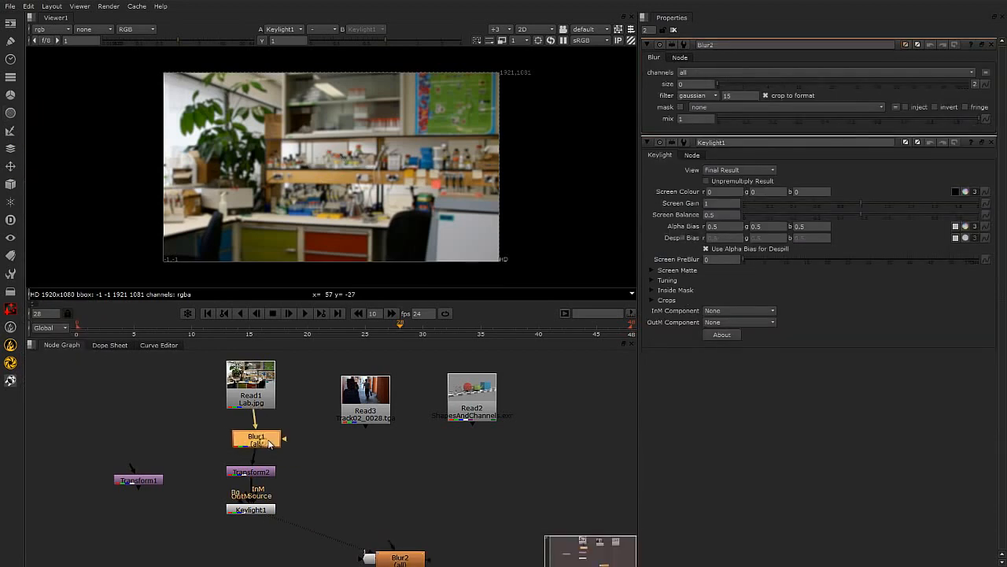
left_click_drag(398, 560, 260, 549)
left_click_drag(259, 445, 255, 443)
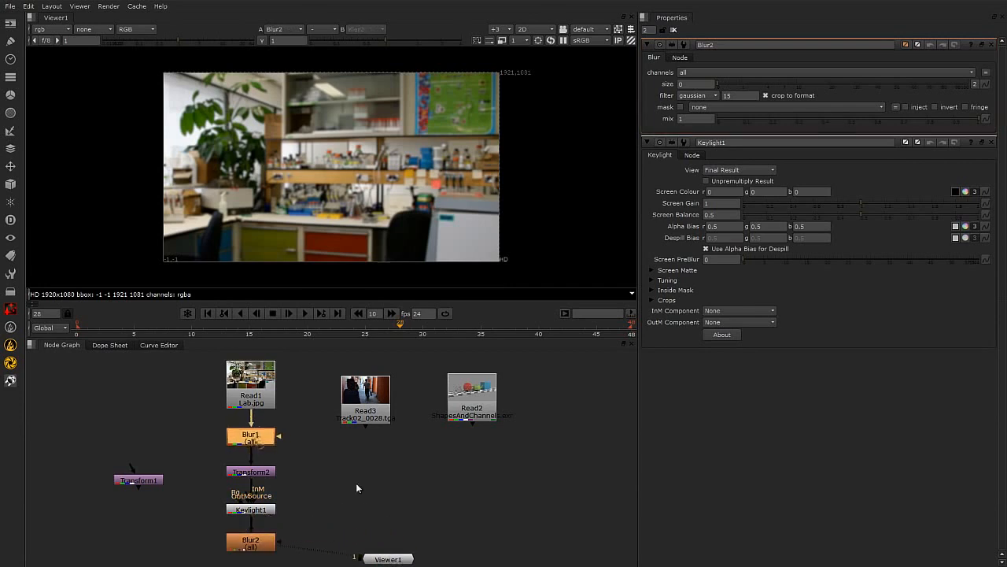
Straighten Blur1 within the Read1 chain and reposition the Viewer1 node clear of Blur2.
middle_click_drag(353, 491, 348, 469)
scroll(348, 469, "down", 1)
left_click_drag(264, 424, 263, 431)
left_click(269, 452)
left_click(268, 482)
left_click(264, 513)
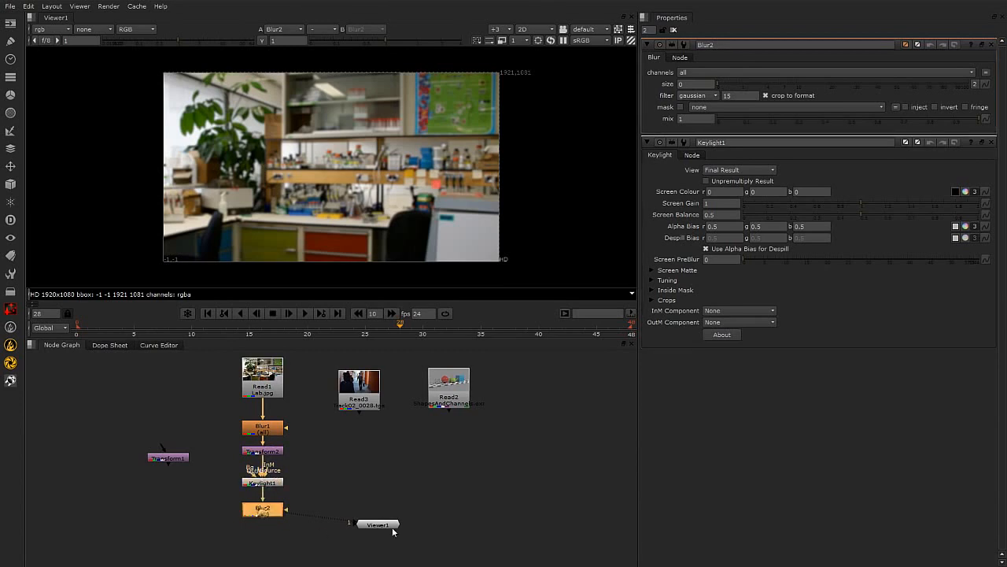
left_click_drag(390, 528, 352, 546)
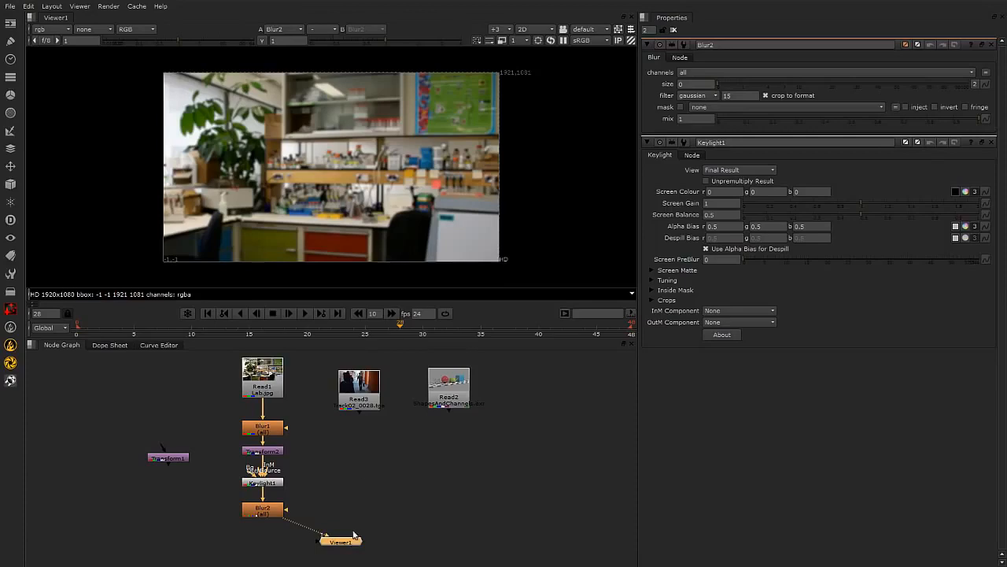
left_click_drag(351, 542, 392, 546)
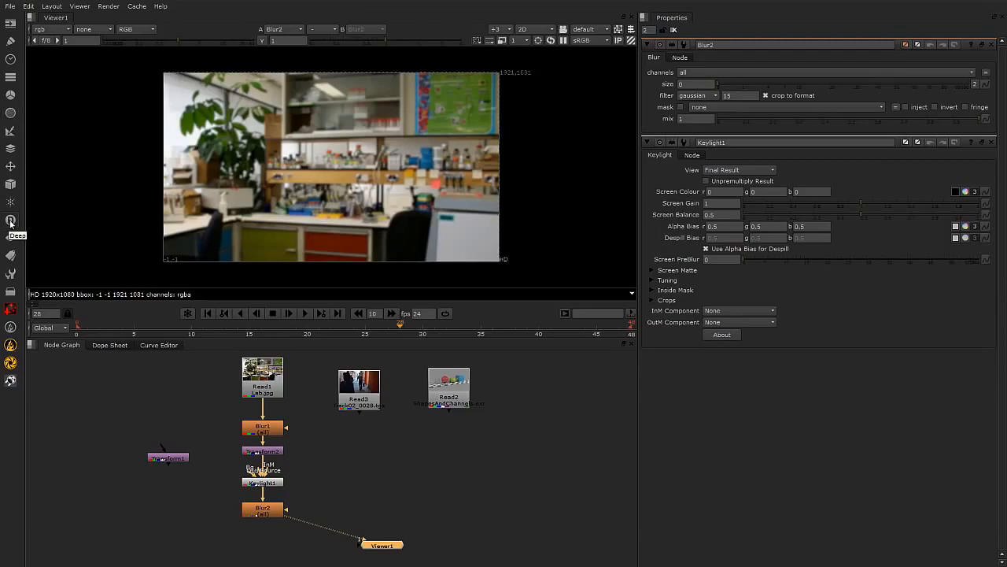
left_click(11, 168)
left_click_drag(391, 555, 391, 489)
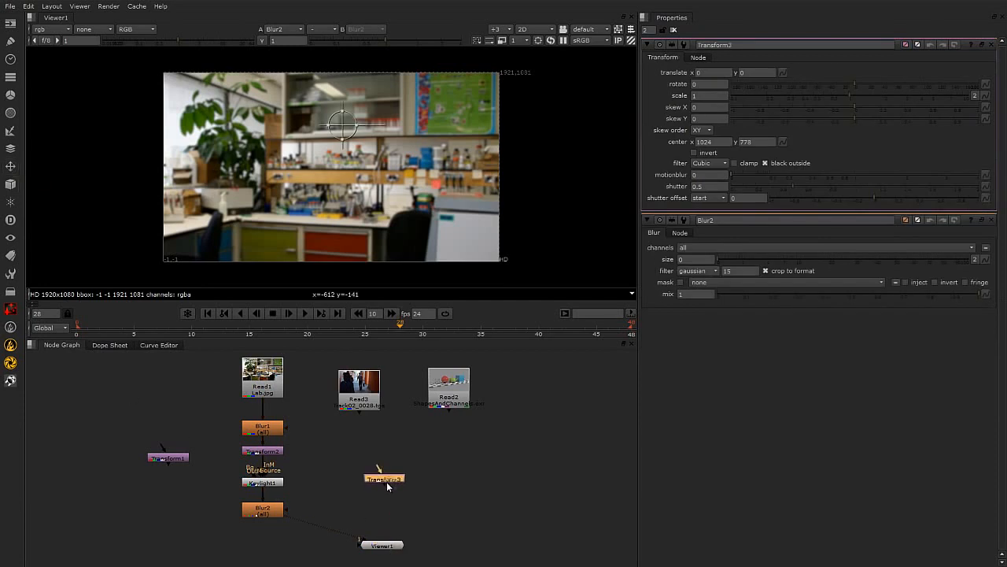
key("Delete")
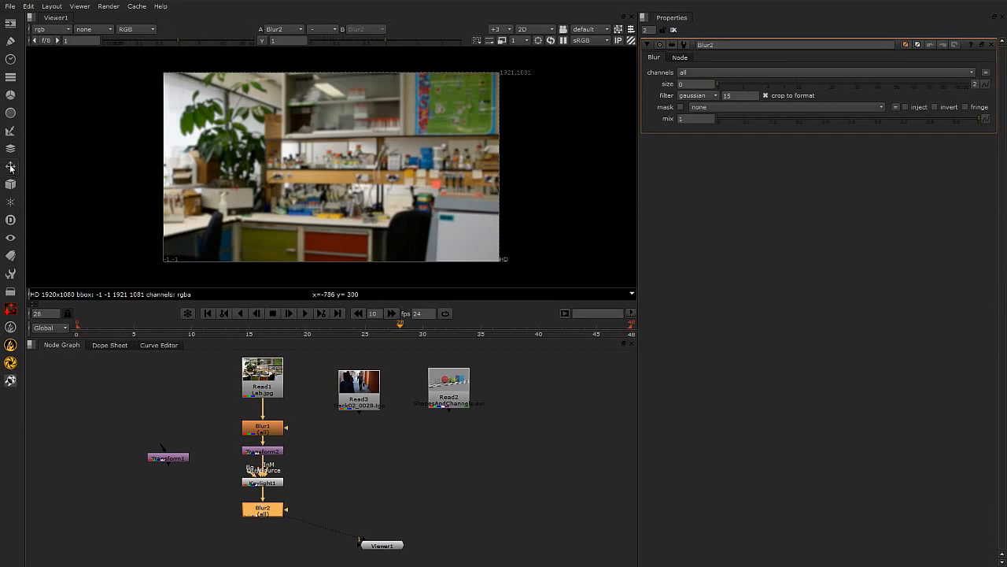
Extend the chain below Blur2 with a Transform, a Blur and a Keylight node, and move Viewer1 to make room.
key("t")
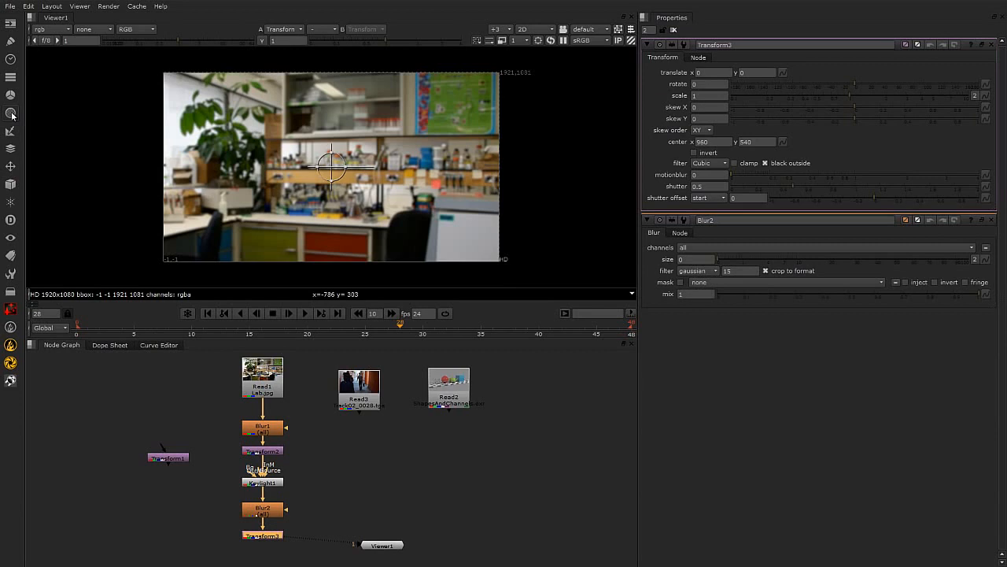
key("b")
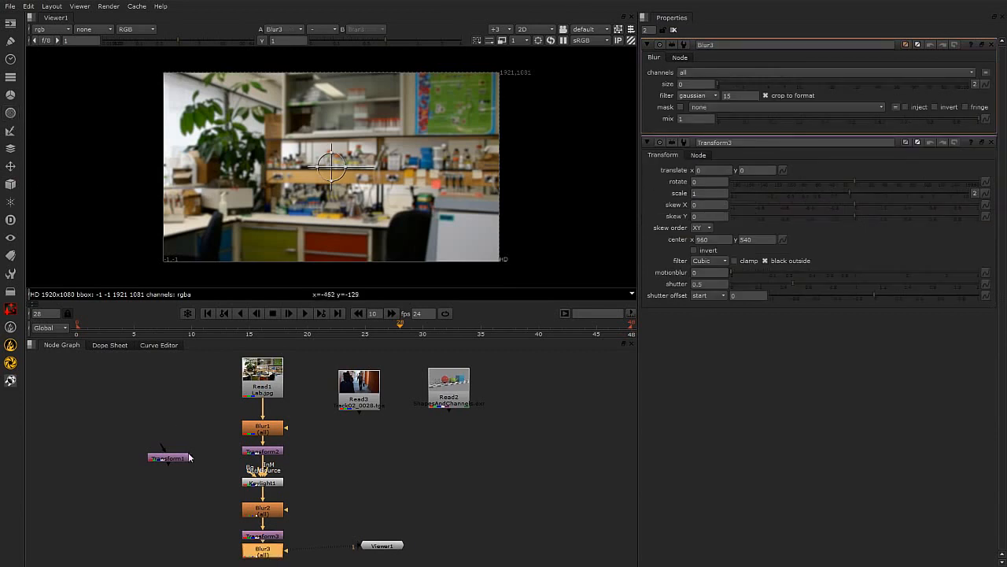
middle_click(11, 135)
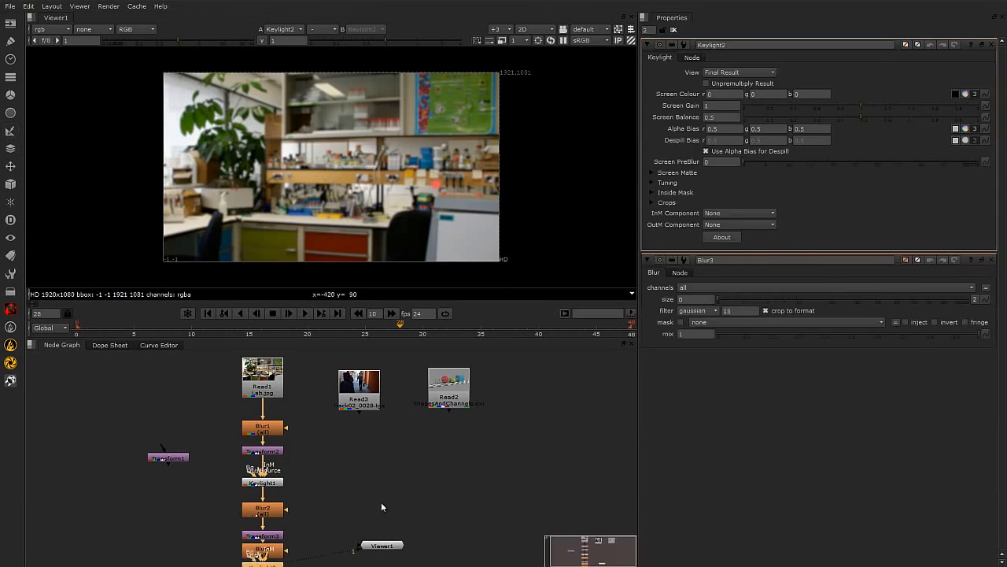
scroll(380, 502, "down", 1)
left_click_drag(377, 543, 364, 561)
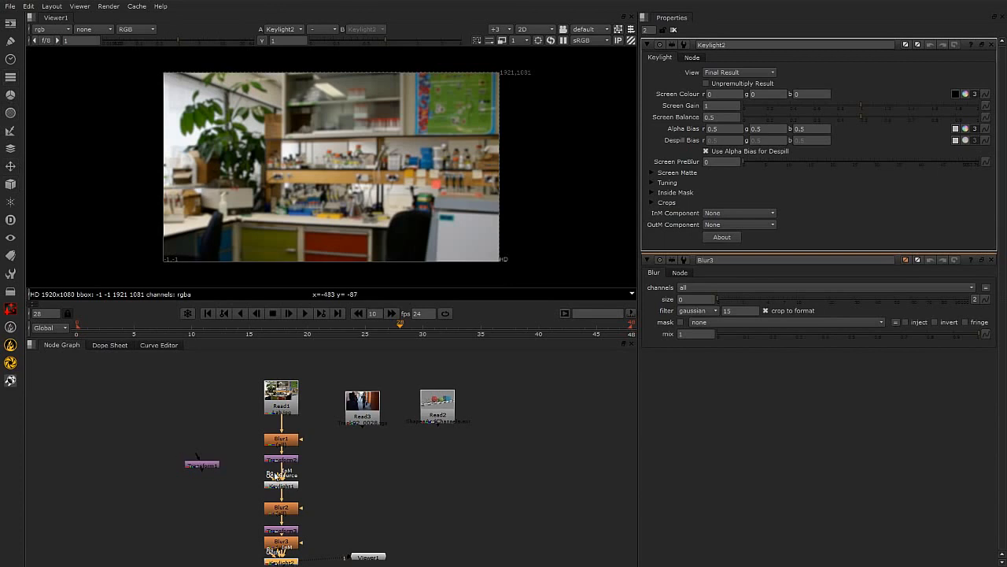
middle_click_drag(339, 507, 291, 483)
scroll(304, 502, "up", 2)
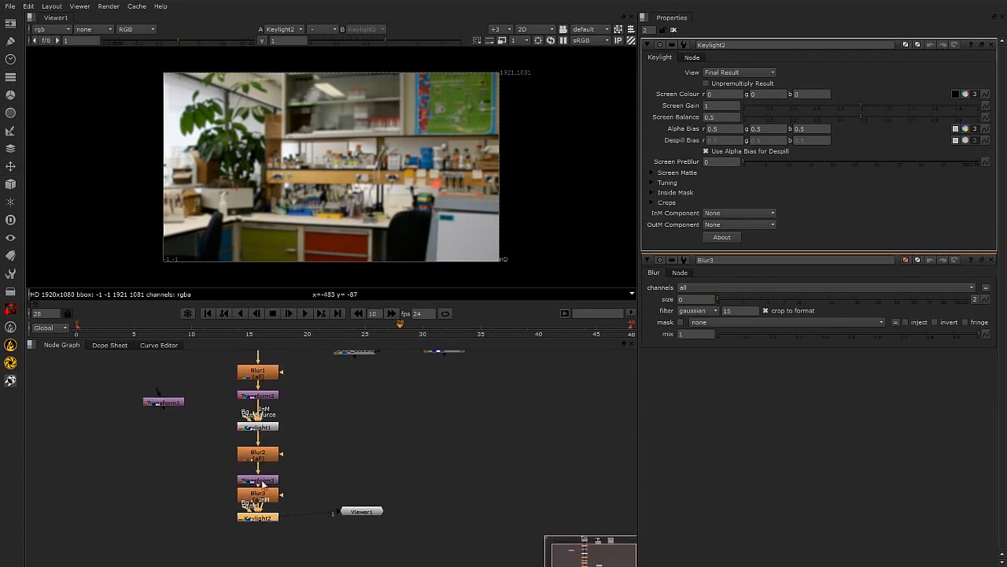
left_click_drag(262, 521, 260, 497)
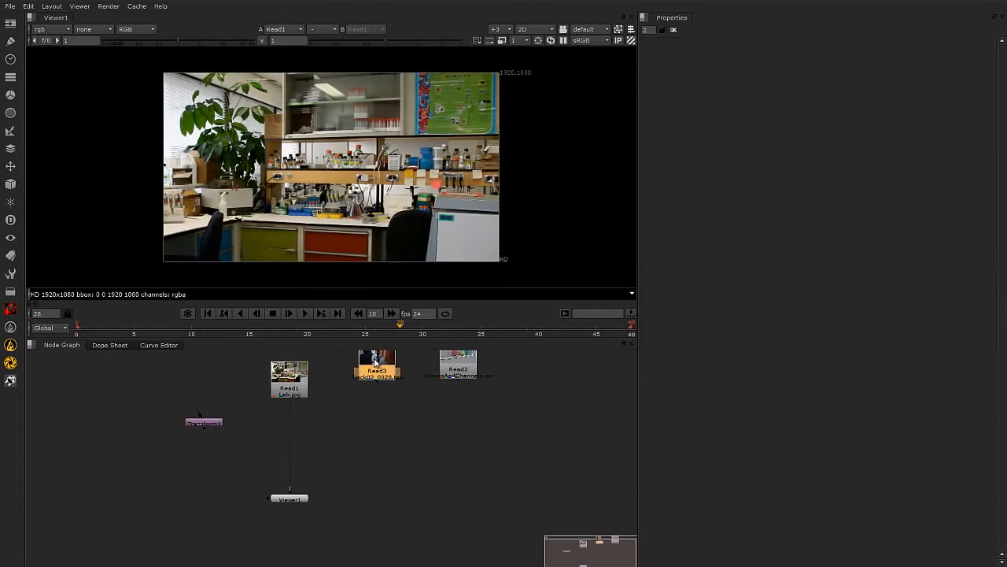
Show Read3 in the viewer and move the Viewer1 node directly below it.
left_click(376, 366)
key("1")
left_click_drag(304, 499, 385, 519)
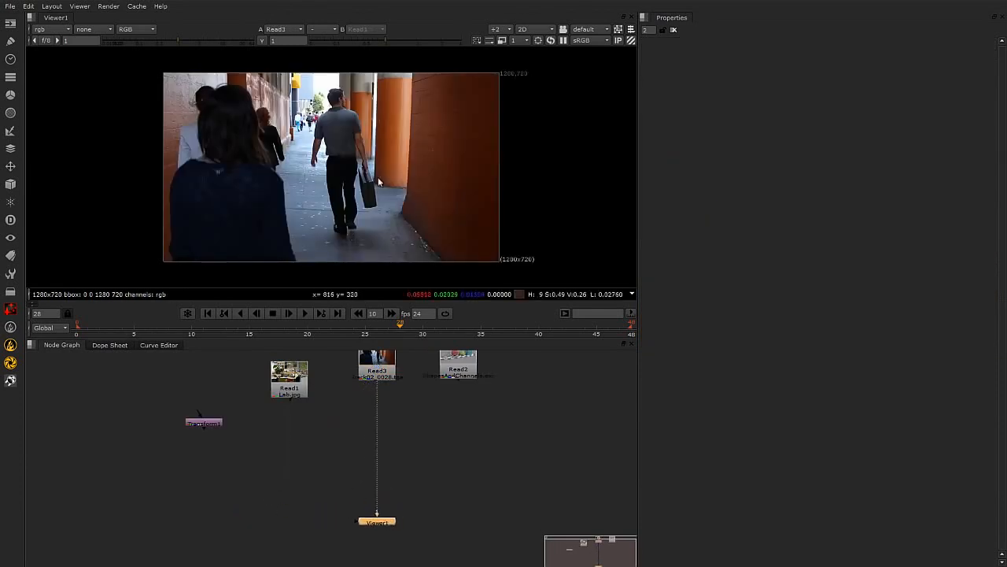
Enable the viewer's region of interest, shrink it and move it over the foreground woman's head.
left_click(538, 40)
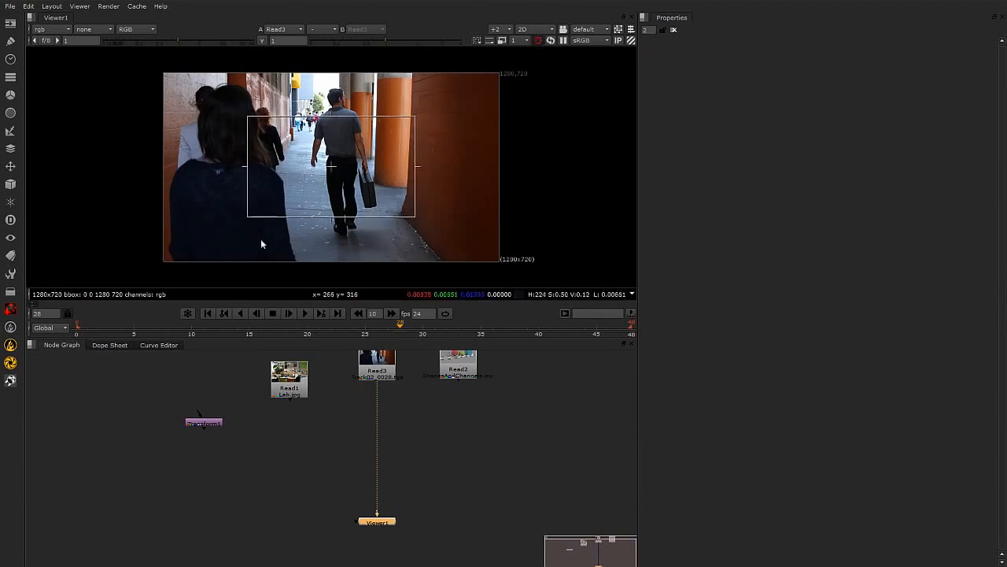
left_click_drag(249, 118, 311, 164)
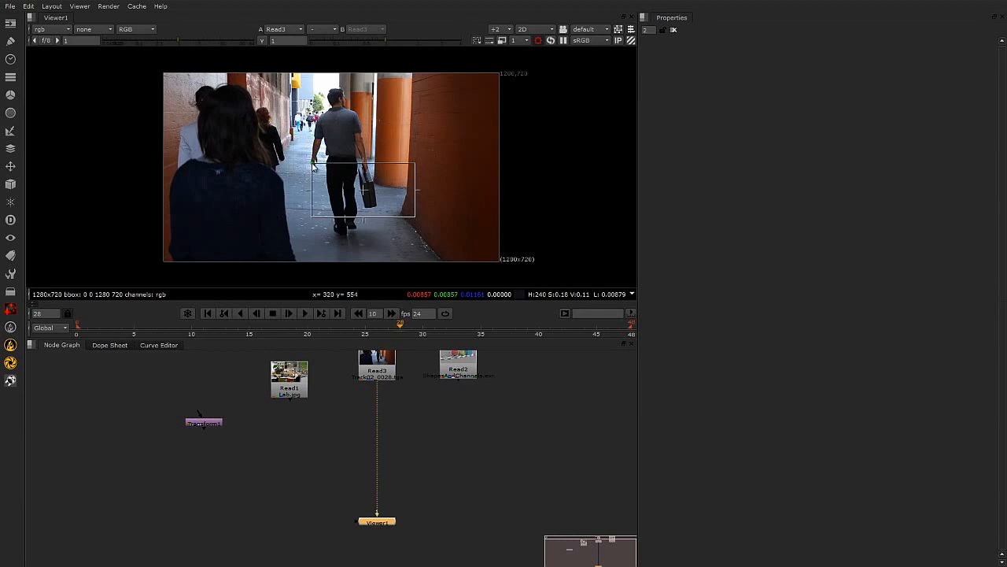
left_click_drag(362, 190, 237, 108)
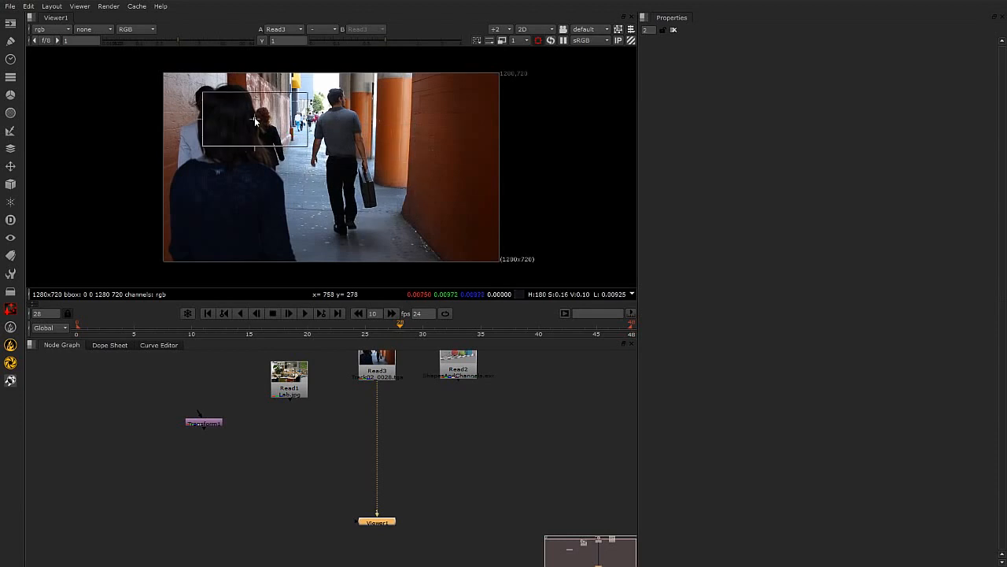
scroll(245, 118, "up", 1)
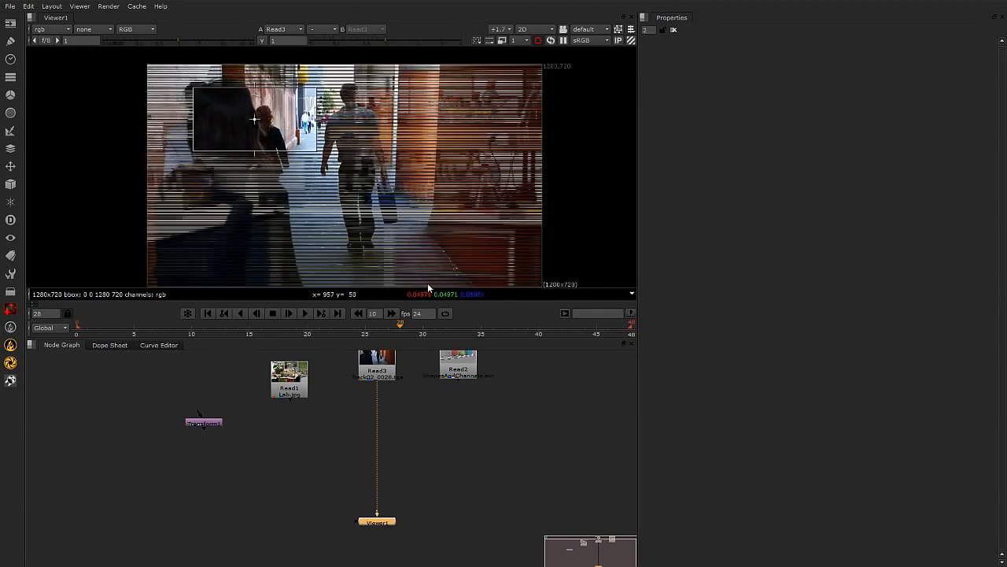
scroll(322, 139, "up", 1)
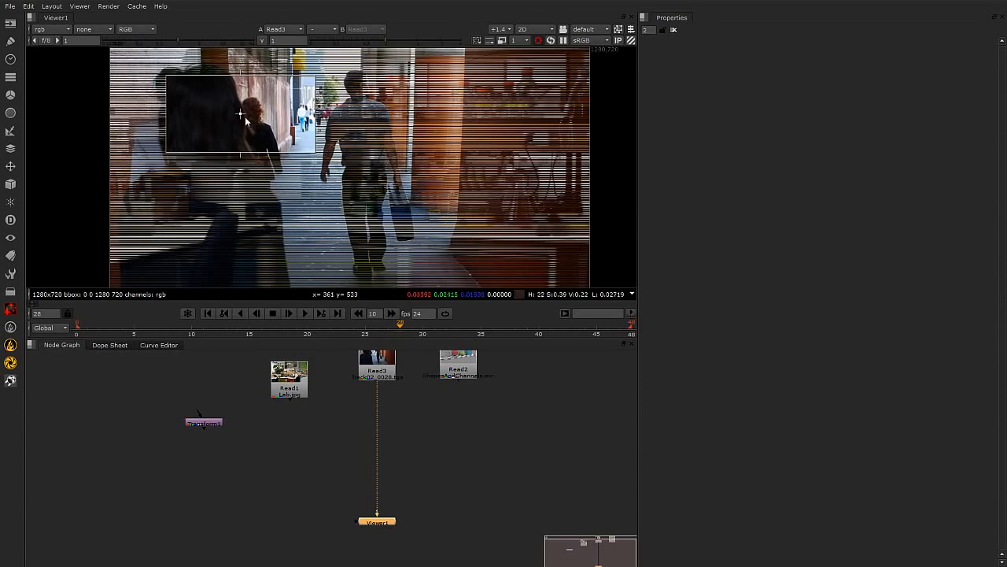
Move the region of interest across the man and the orange column, shrink it, place it over the briefcase, and turn it off.
left_click_drag(240, 115, 382, 178)
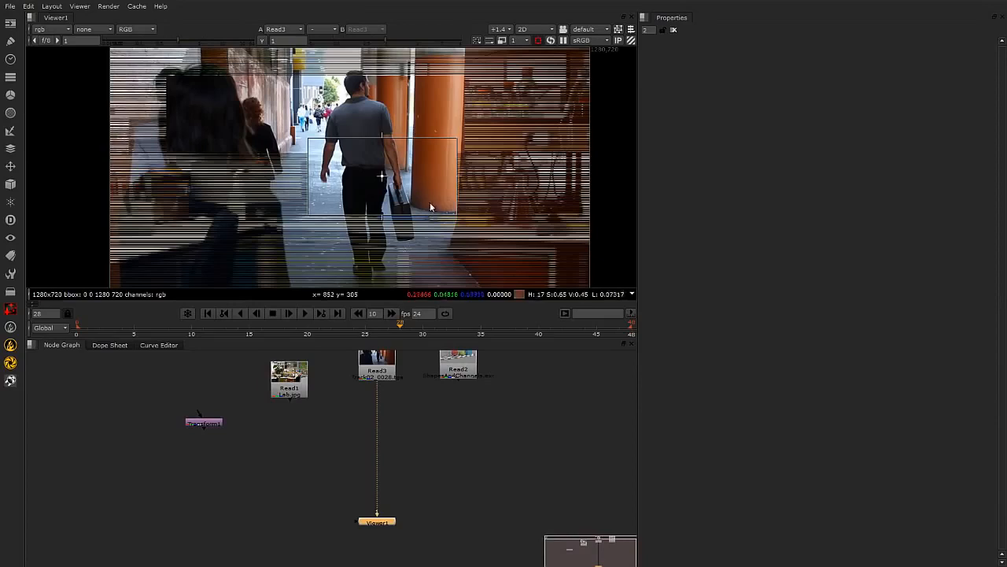
left_click_drag(381, 177, 424, 141)
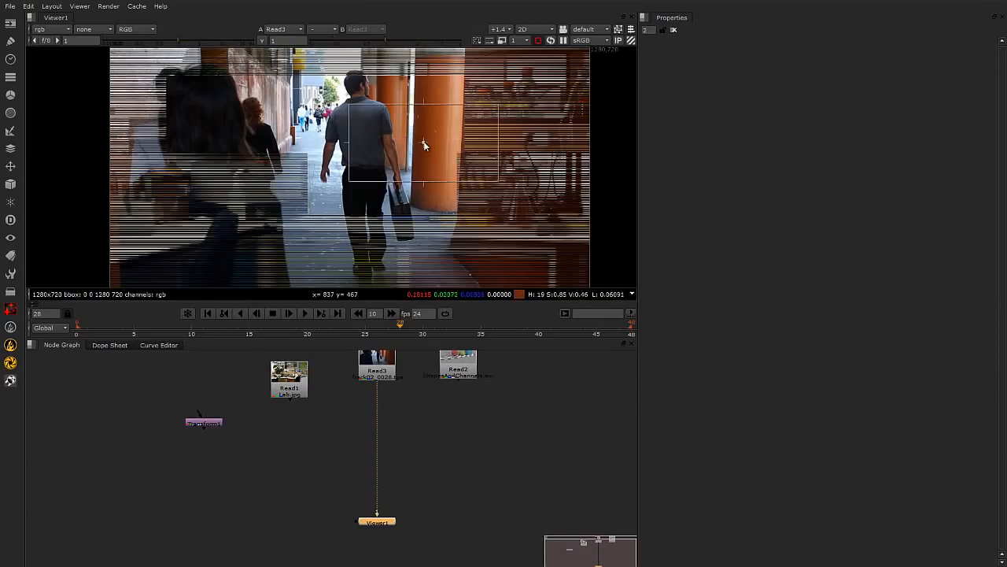
left_click_drag(498, 179, 438, 170)
left_click_drag(393, 136, 407, 228)
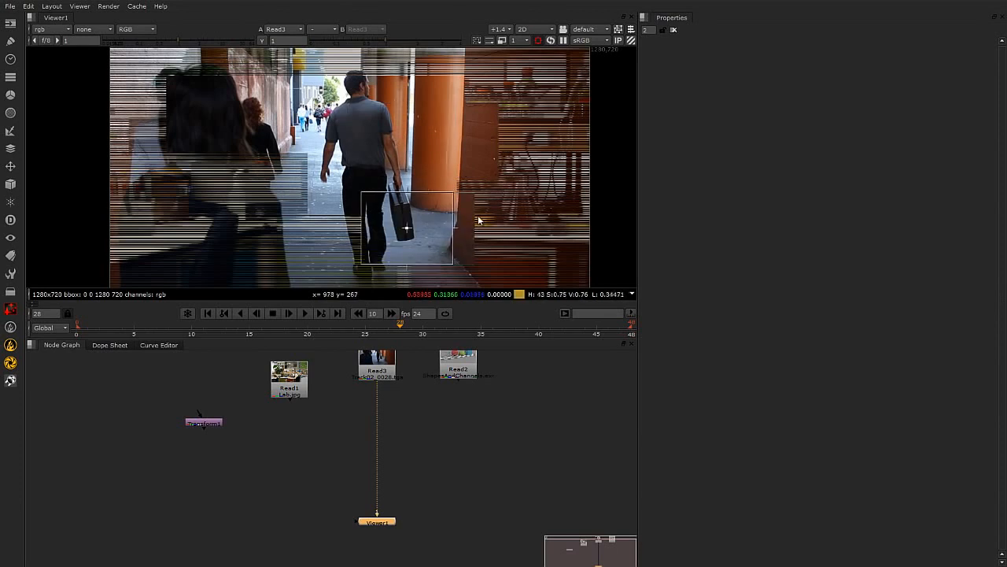
left_click(536, 41)
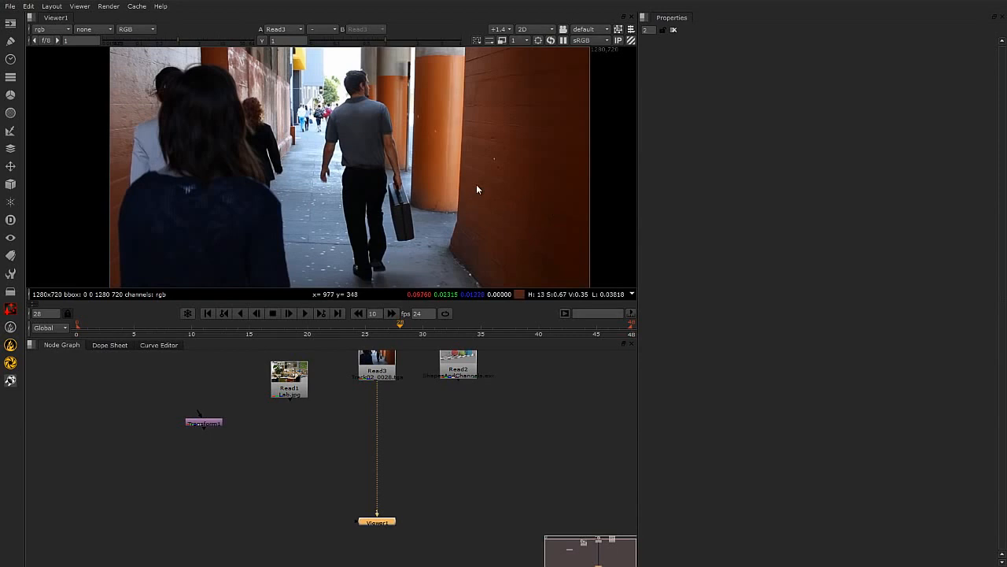
Draw a new region of interest around the man's upper body in the viewer.
scroll(478, 203, "down", 1)
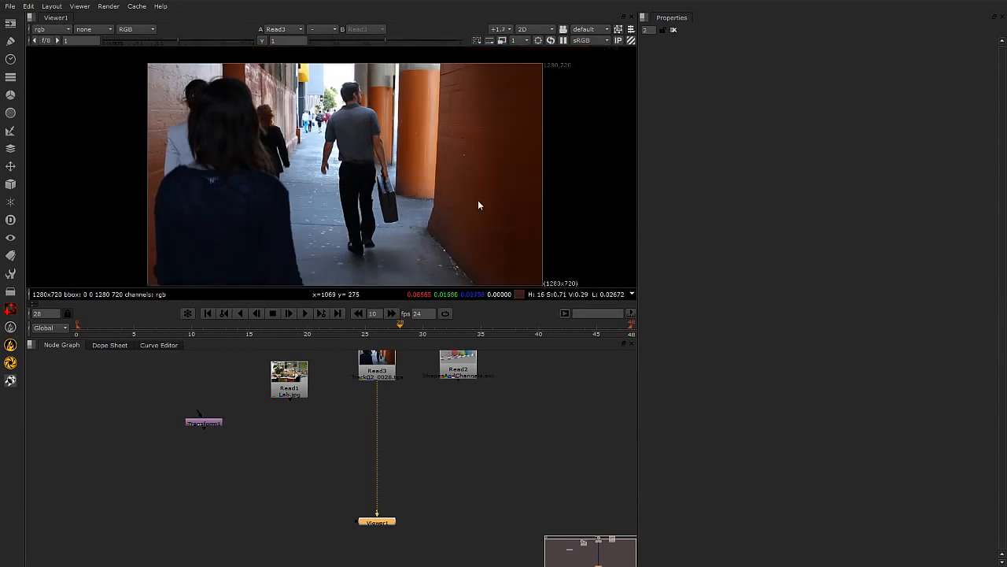
key("alt+w")
left_click_drag(296, 112, 414, 195)
scroll(423, 166, "up", 1)
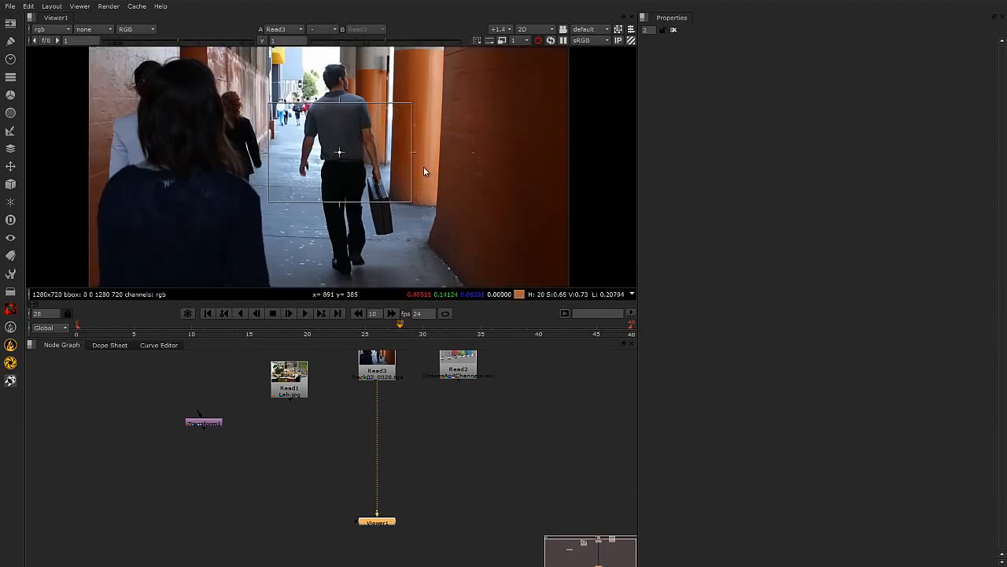
scroll(423, 165, "up", 2)
Toggle the region of interest off and on, shrink it, and move it to the orange wall and back over the pavement.
left_click(540, 39)
left_click(536, 39)
left_click_drag(411, 210, 338, 168)
left_click_drag(289, 131, 469, 93)
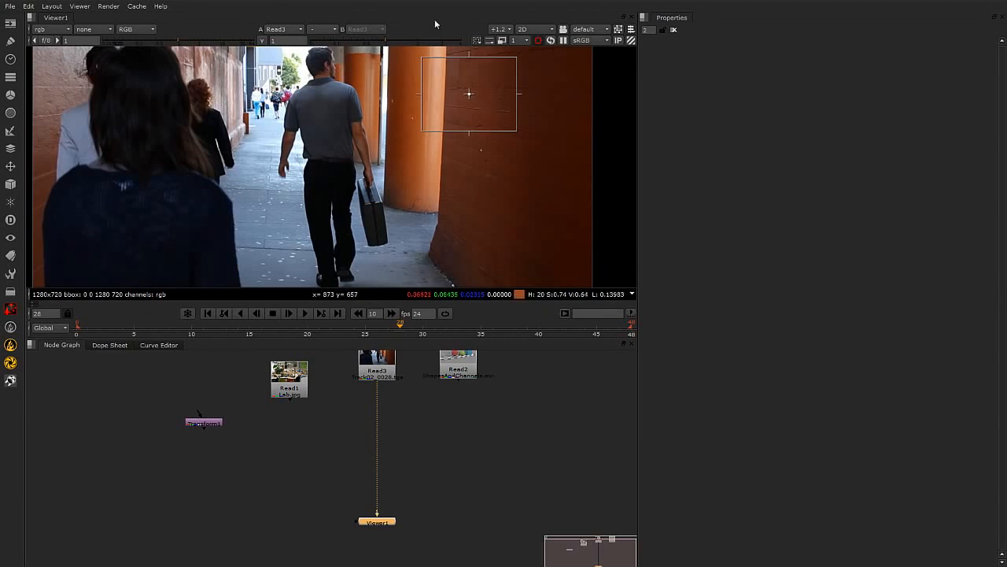
left_click_drag(468, 96, 265, 180)
Redraw the region of interest over the foreground woman's back and scrub the timeline to frame 14.
left_click(540, 41)
key("alt+w")
left_click_drag(92, 170, 203, 262)
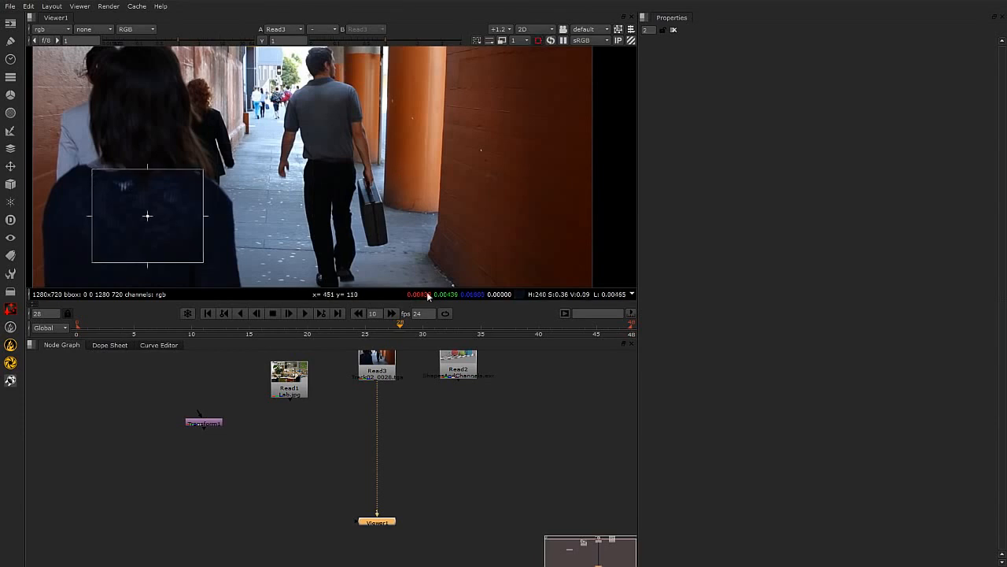
left_click_drag(363, 329, 238, 333)
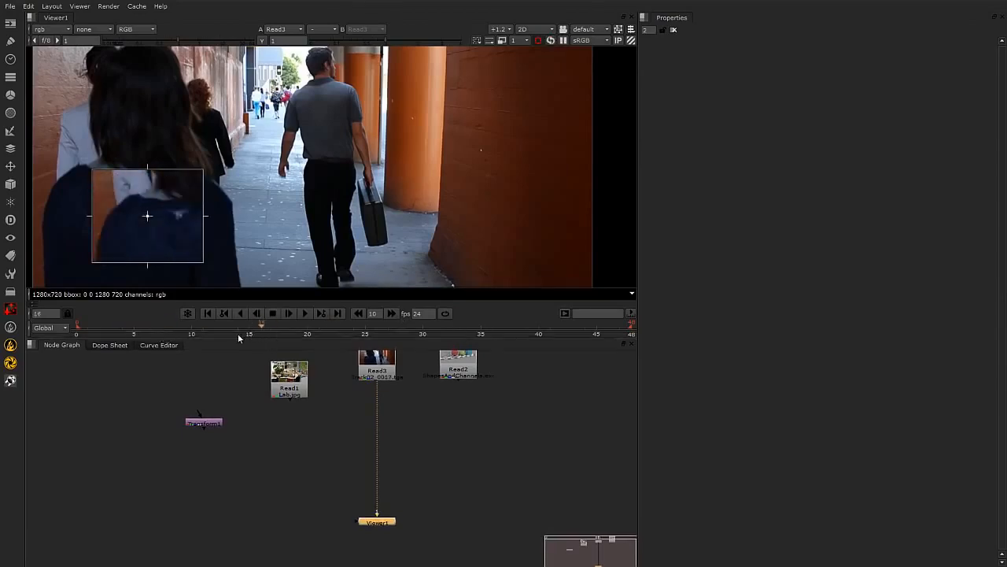
Redraw the region of interest at the orange wall's edge for frame 20, and over the man's torso while scrubbing to frame 36.
left_click_drag(438, 82, 491, 166)
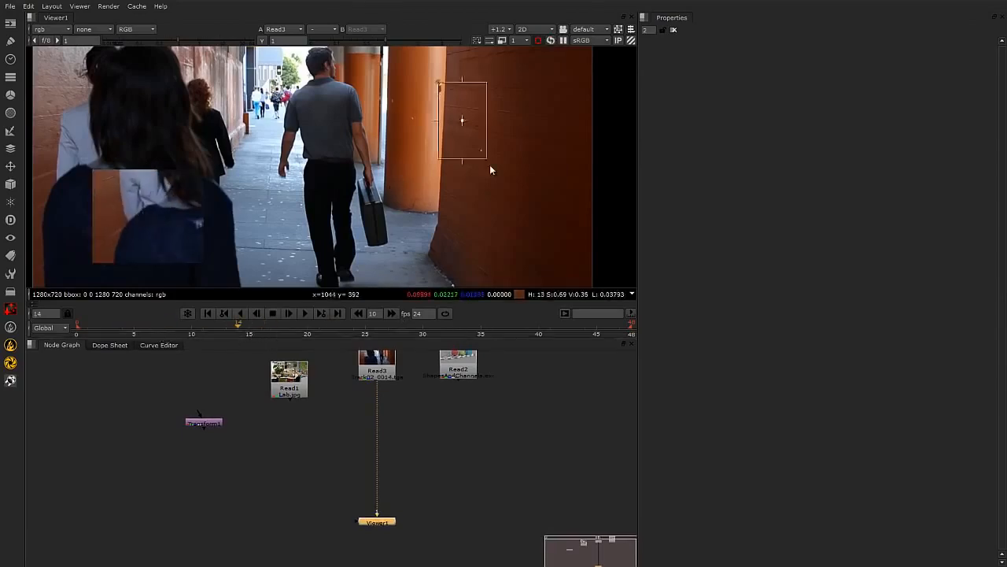
left_click(307, 337)
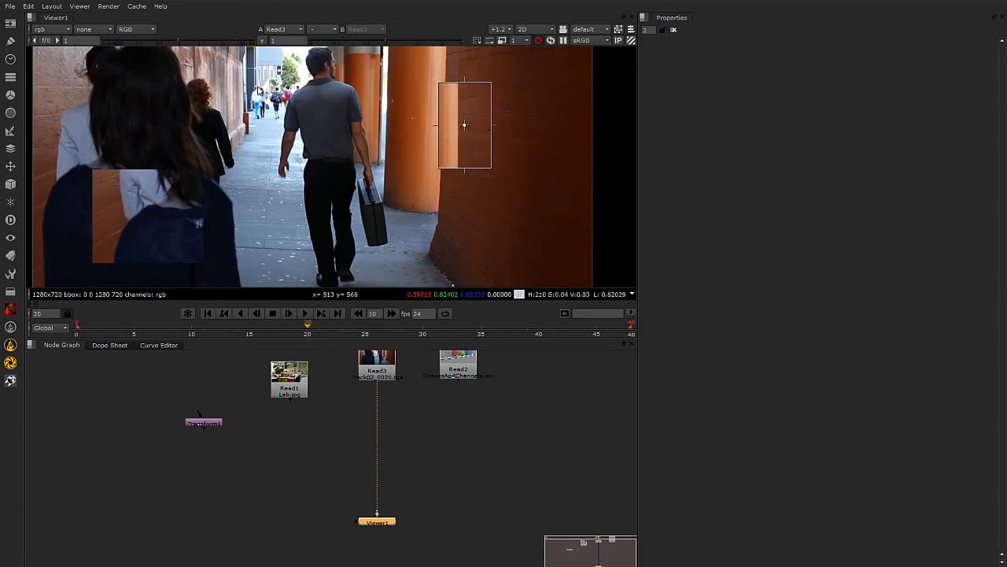
left_click_drag(250, 80, 334, 164)
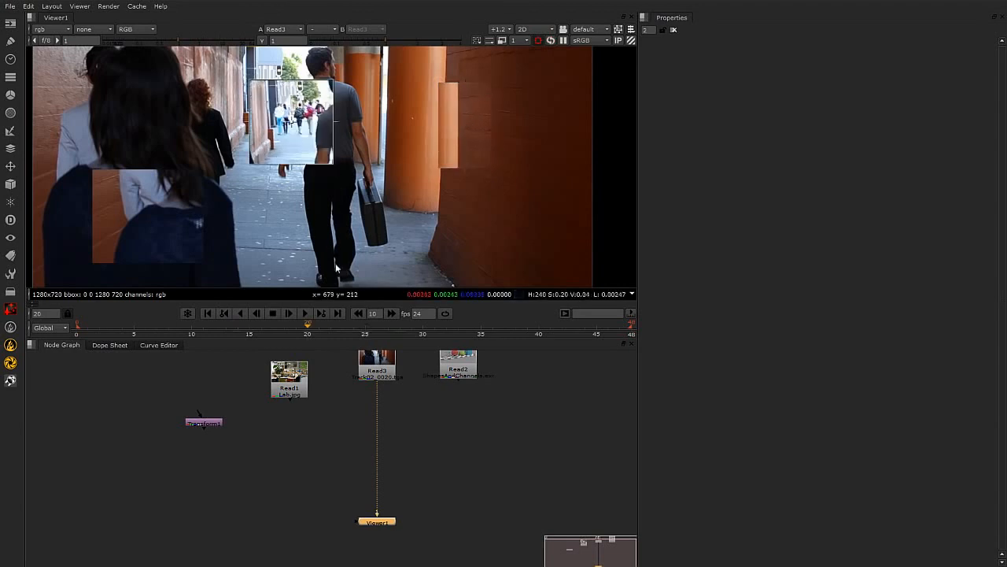
left_click_drag(331, 327, 494, 335)
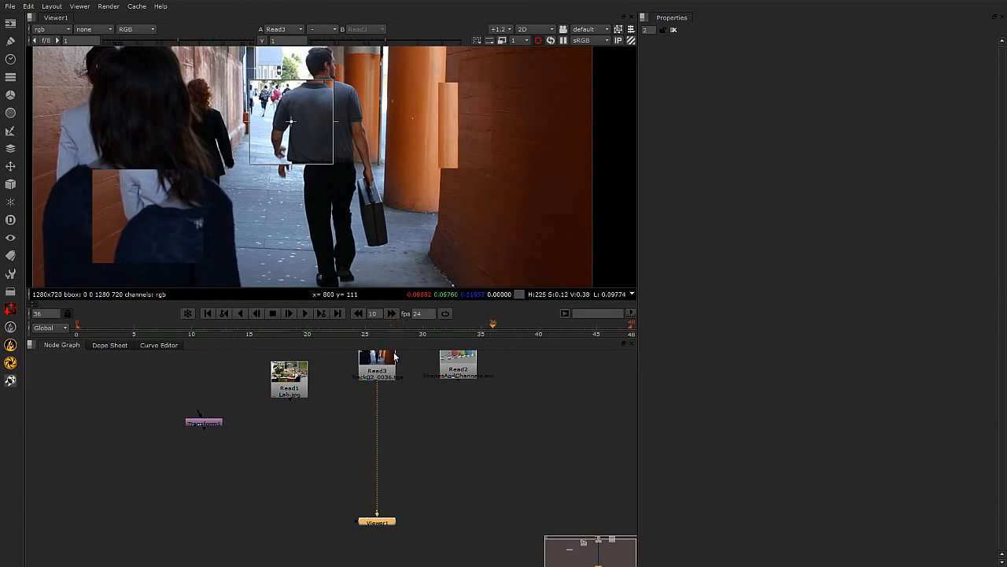
Move the Read3, Read1 and Read2 nodes down in the node graph, keeping Read3 aligned above Viewer1.
left_click_drag(381, 366, 375, 391)
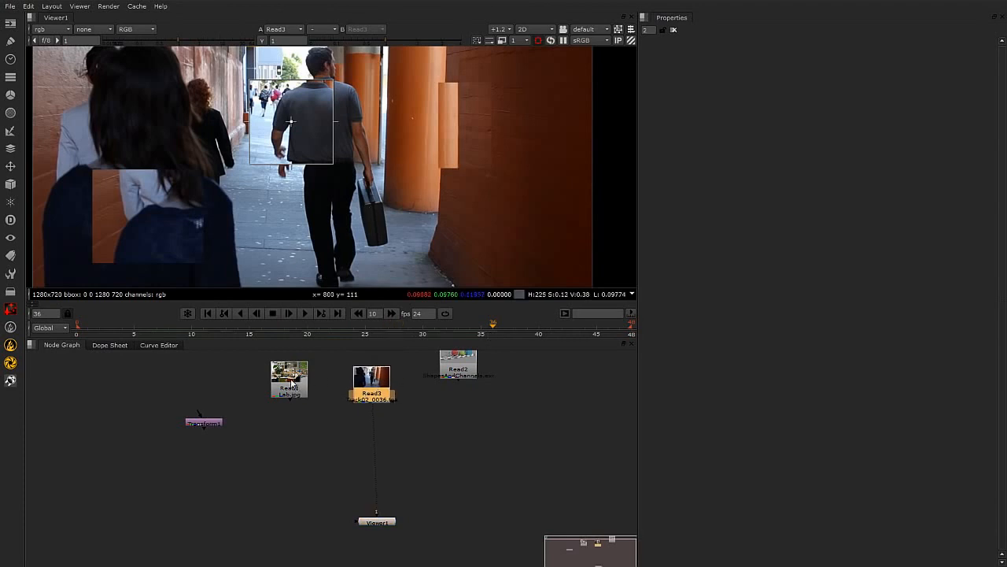
left_click_drag(296, 385, 296, 413)
left_click_drag(461, 380, 458, 404)
left_click_drag(376, 389, 381, 389)
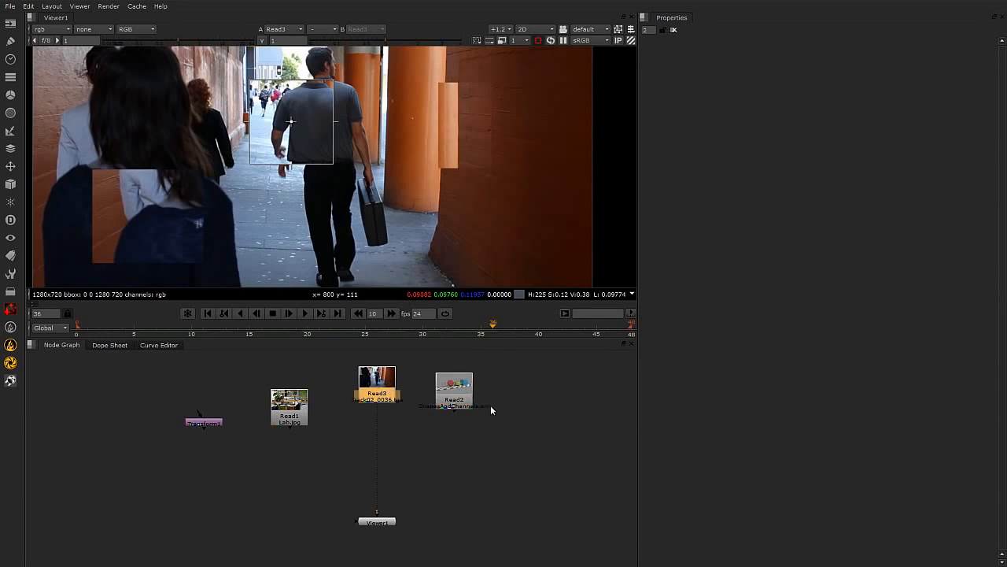
Move the Read2 node down and the Read1 node closer to Read3 so both sit level on either side of it.
left_click_drag(464, 392, 465, 410)
left_click_drag(305, 408, 325, 407)
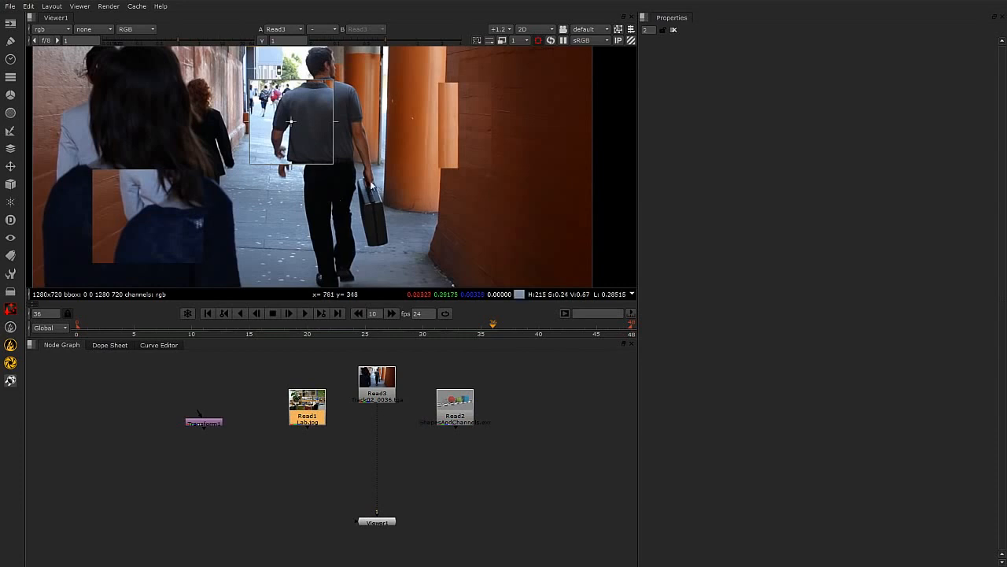
Redraw the region of interest around the man's briefcase and turn the region of interest off.
key("alt+w")
left_click_drag(354, 180, 393, 230)
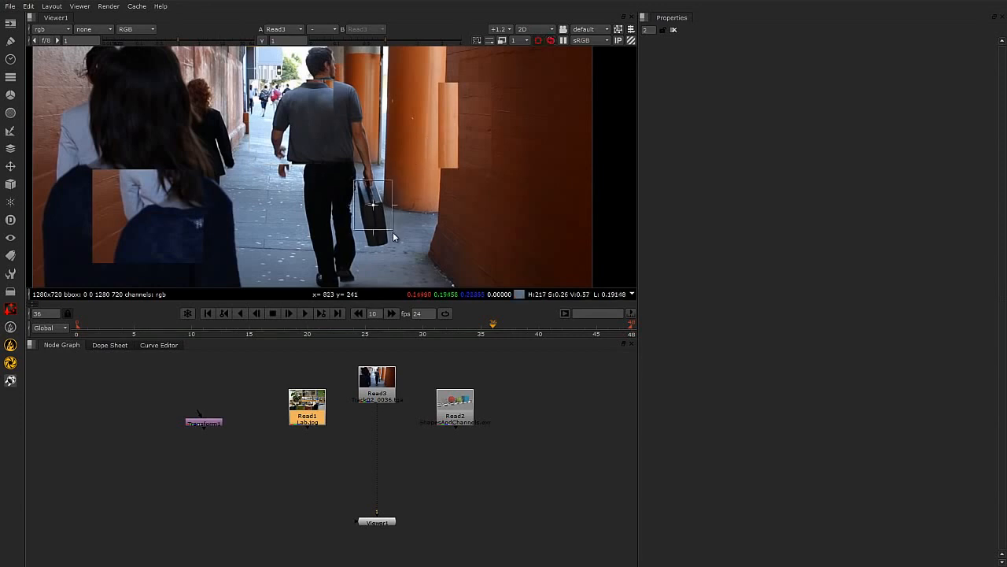
left_click(538, 40)
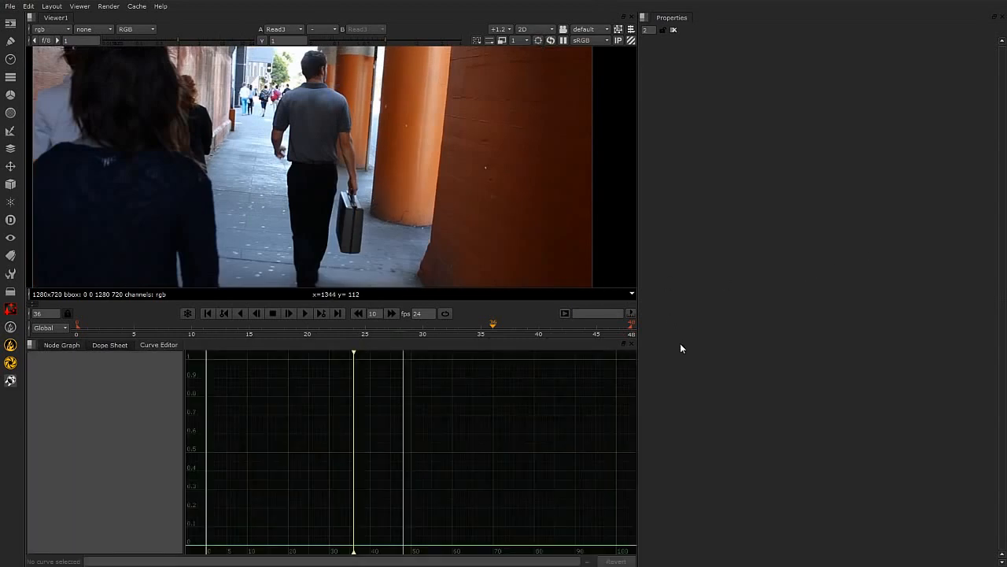
Maximize the Node Graph, zoom and pan around the nodes, and restore the normal layout.
left_click(63, 344)
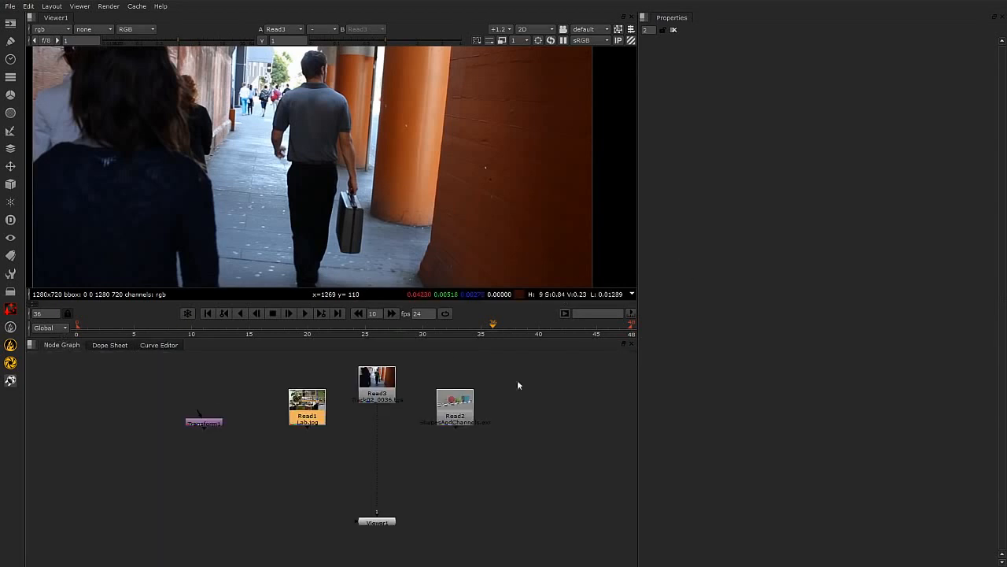
left_click(525, 458)
key("space")
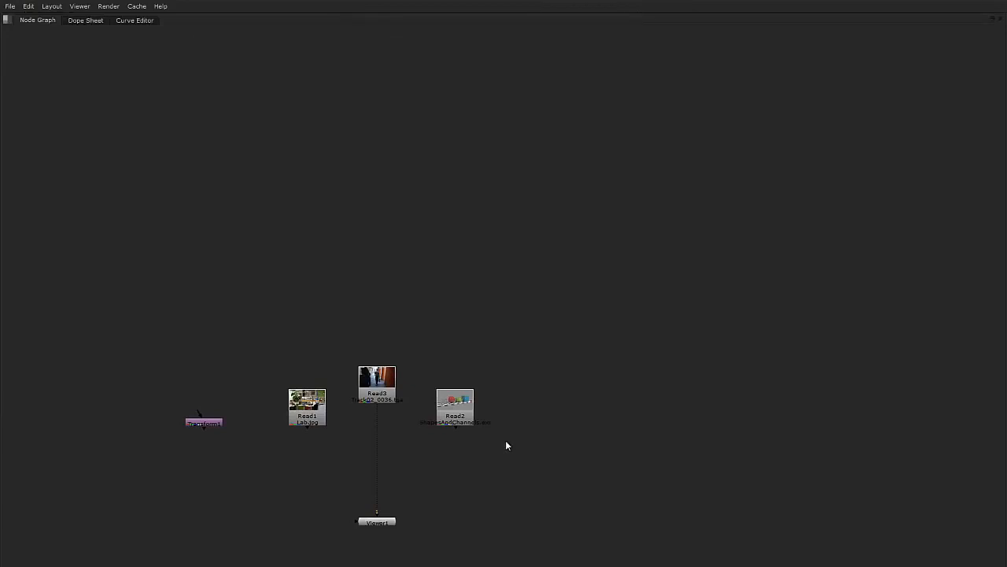
scroll(505, 377, "down", 3)
scroll(506, 418, "up", 5)
middle_click_drag(493, 438, 632, 376)
scroll(632, 376, "down", 3)
scroll(632, 376, "up", 3)
scroll(690, 324, "down", 2)
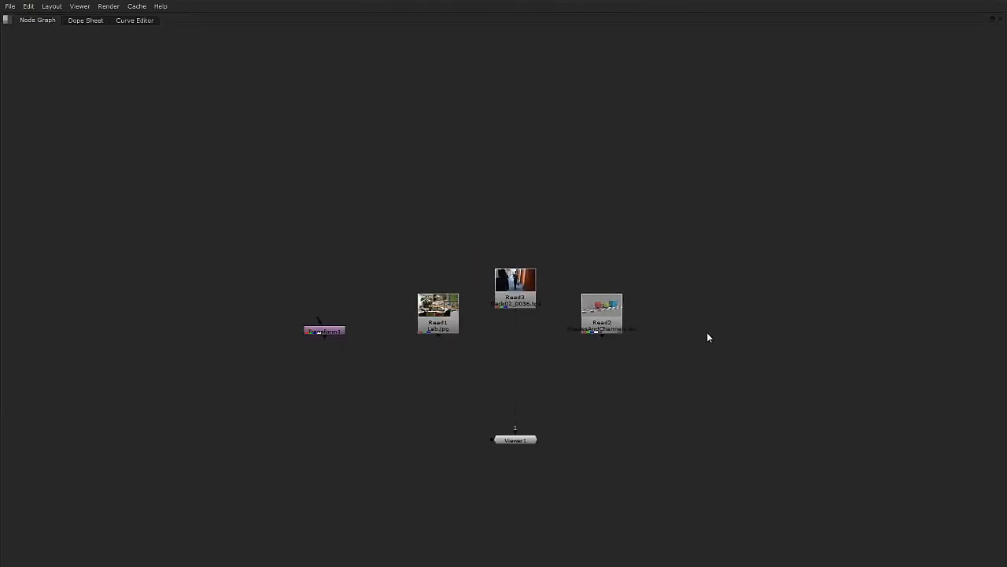
middle_click_drag(706, 337, 668, 377)
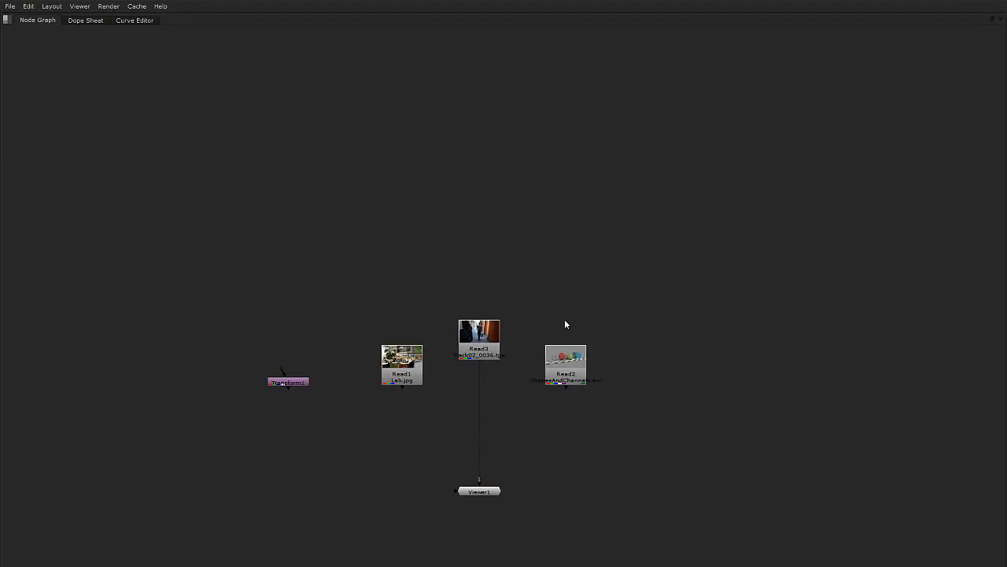
key("space")
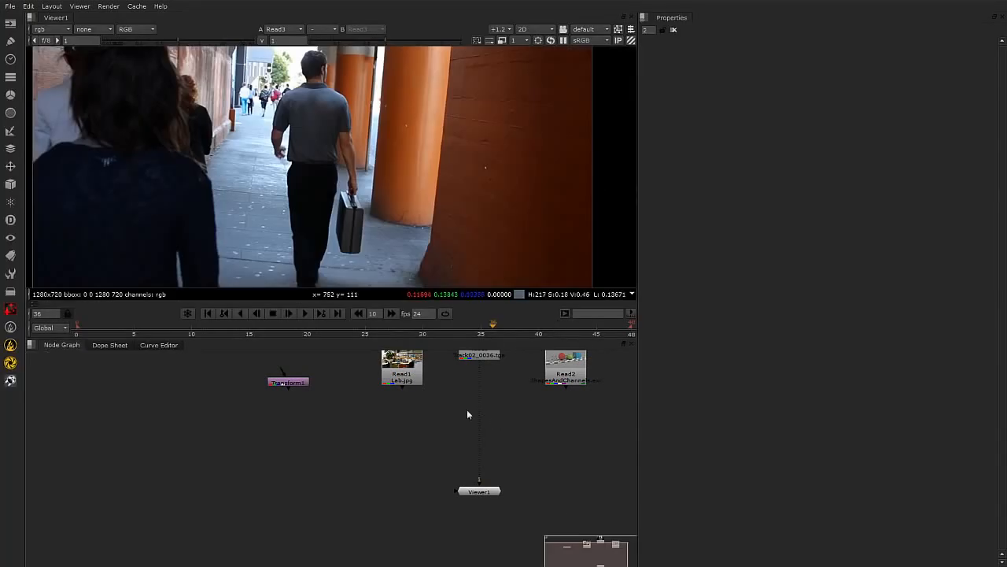
Maximize the viewer, fit the whole image in it, and restore the normal layout.
scroll(467, 410, "down", 1)
key("space")
scroll(420, 350, "down", 1)
left_click_drag(420, 350, 441, 316, "alt")
left_click_drag(442, 316, 509, 252)
scroll(442, 298, "up", 1)
key("f")
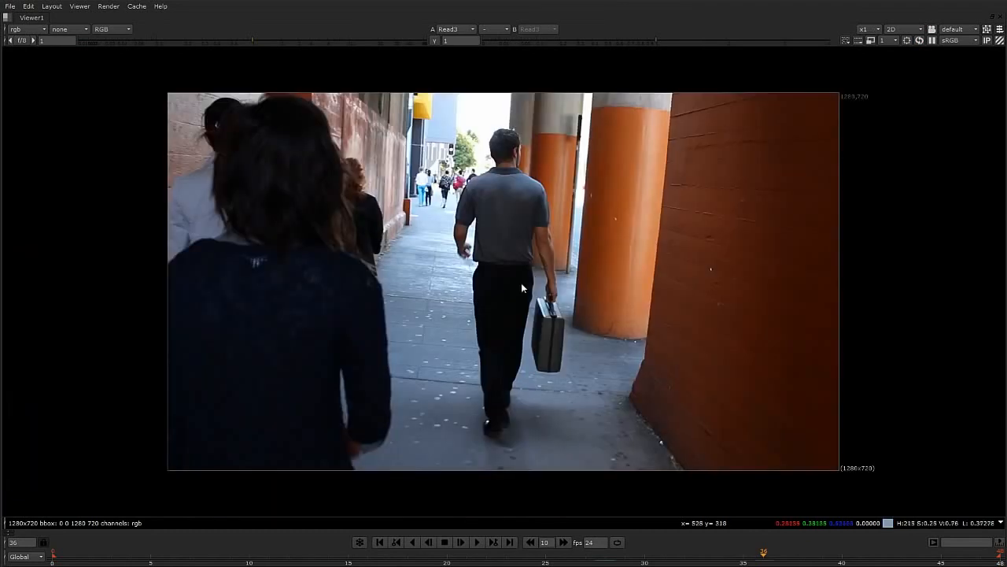
scroll(535, 276, "up", 1)
key("space")
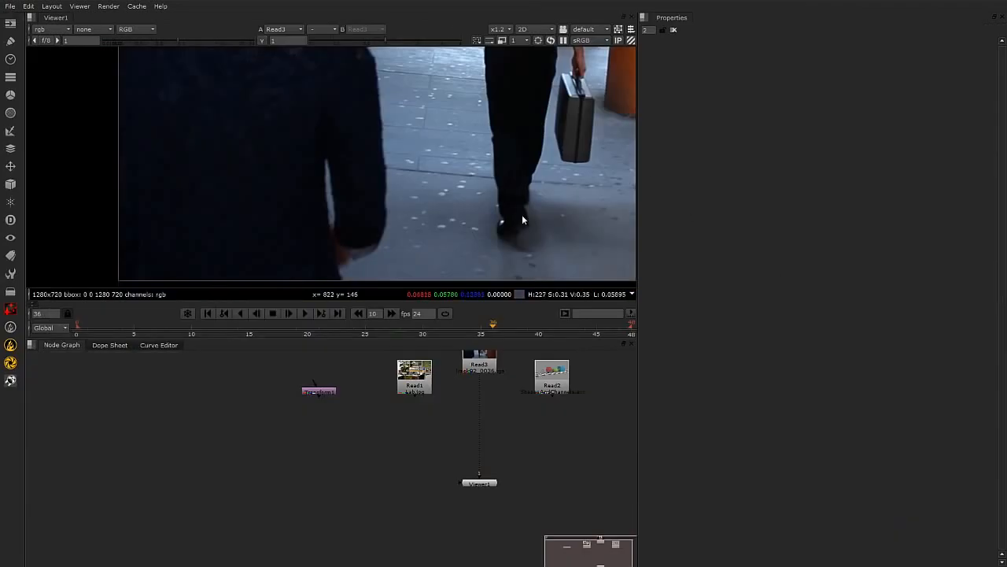
Reframe the full image in the viewer and centre all nodes in the Node Graph.
scroll(540, 216, "down", 5)
left_click_drag(541, 216, 381, 221, "alt")
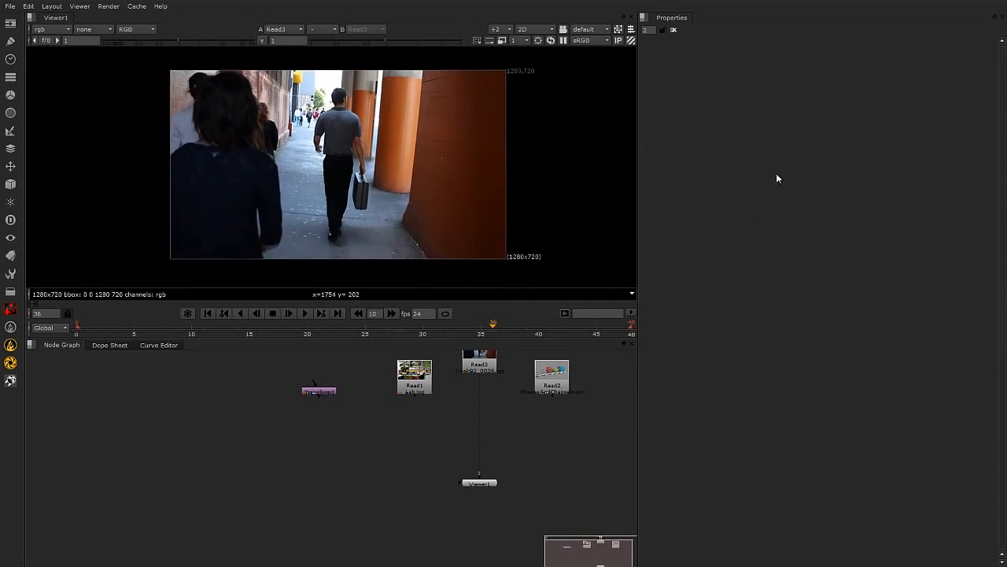
middle_click_drag(403, 426, 268, 459)
scroll(349, 450, "up", 1)
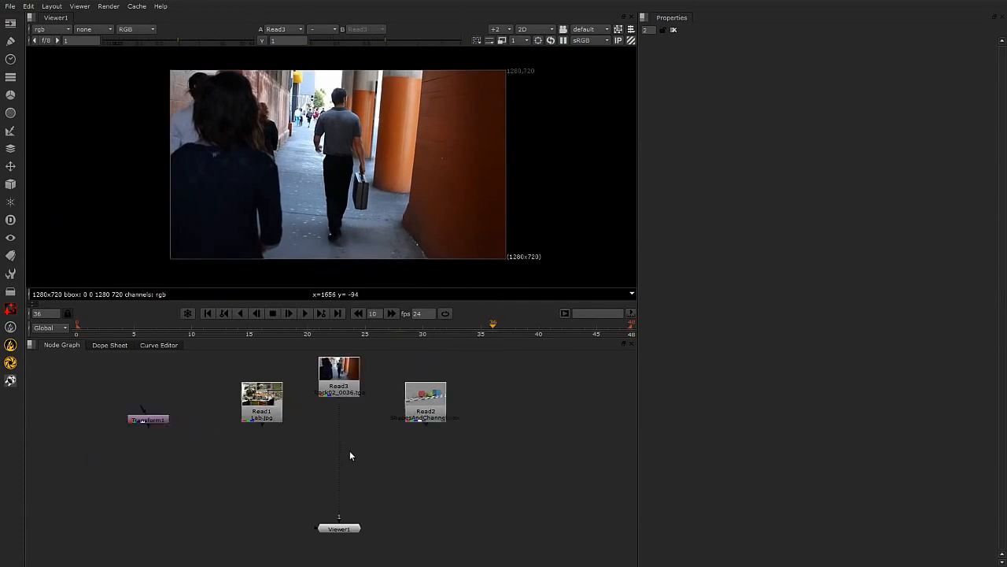
middle_click_drag(362, 443, 351, 454)
scroll(376, 445, "down", 1)
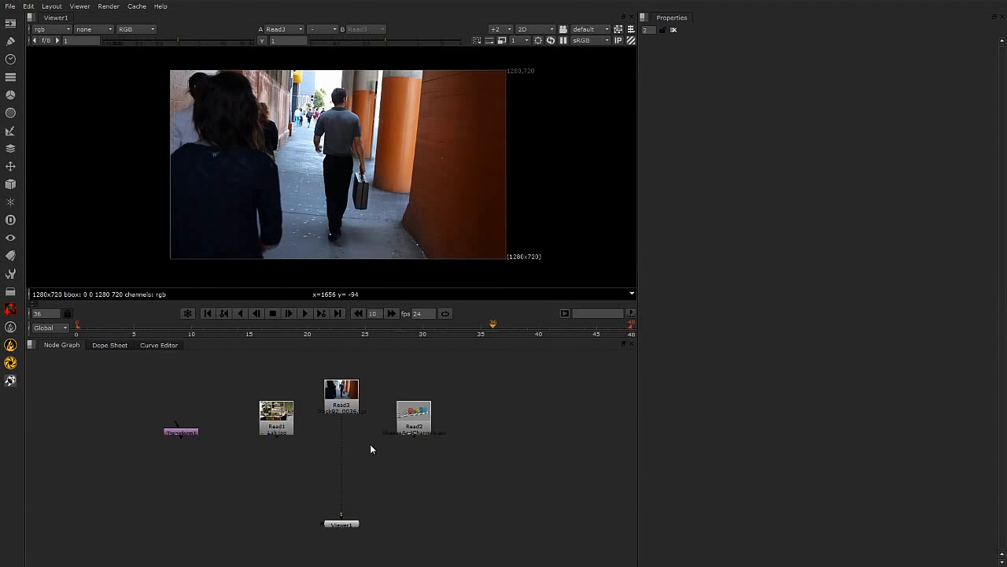
right_click(371, 445)
left_click(524, 400)
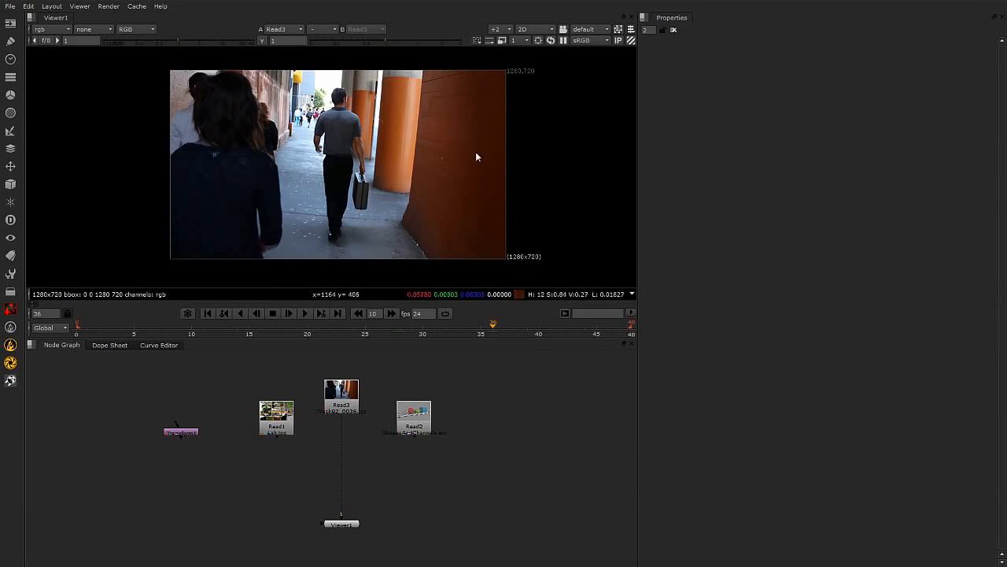
Hide and show the viewer's upper and lower toolbars several times, leaving both displayed.
key("braceleft")
key("braceleft")
key("braceright")
key("braceright")
key("braceleft")
key("braceleft")
key("braceright")
key("braceright")
key("braceleft")
key("braceleft")
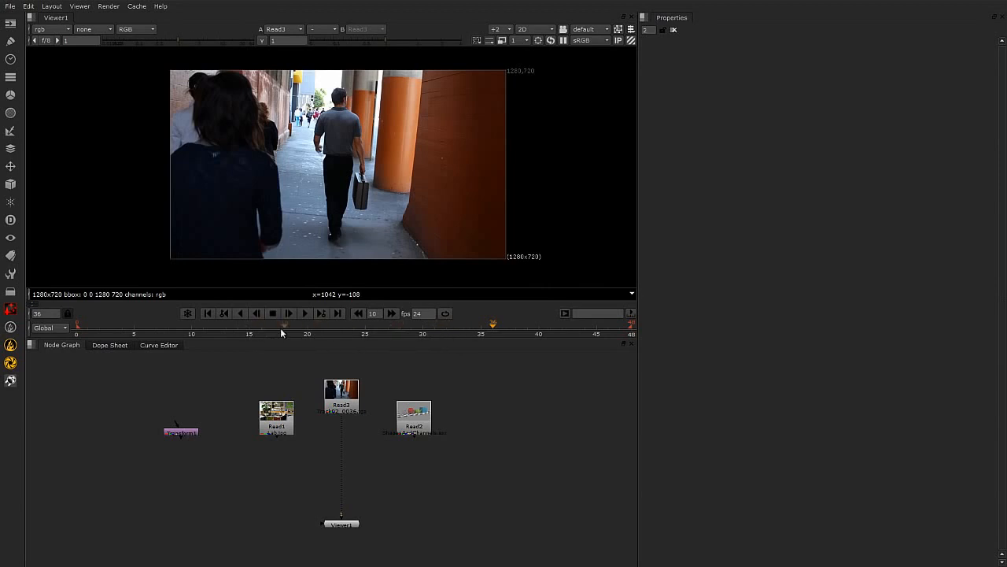
Zoom the timeline in and out around different frames and reset it to the full frame range.
scroll(349, 334, "up", 5)
scroll(350, 333, "down", 6)
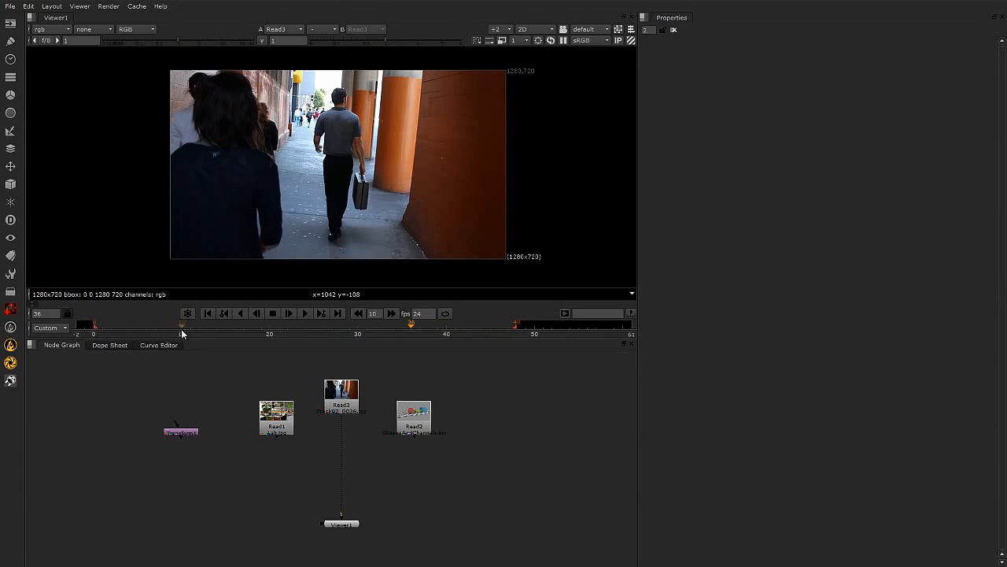
scroll(181, 327, "up", 5)
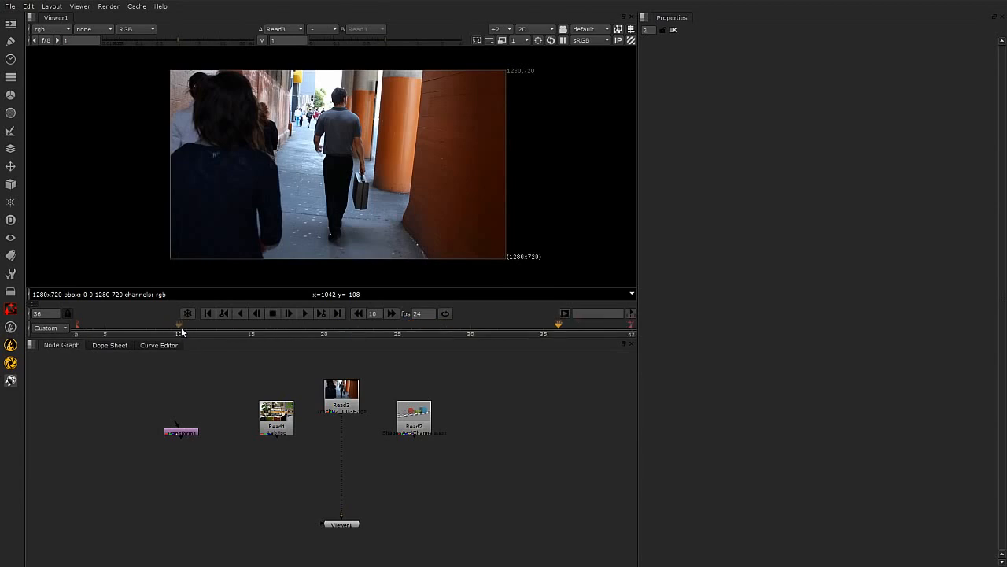
scroll(170, 327, "up", 6)
scroll(209, 324, "down", 1)
scroll(251, 322, "down", 5)
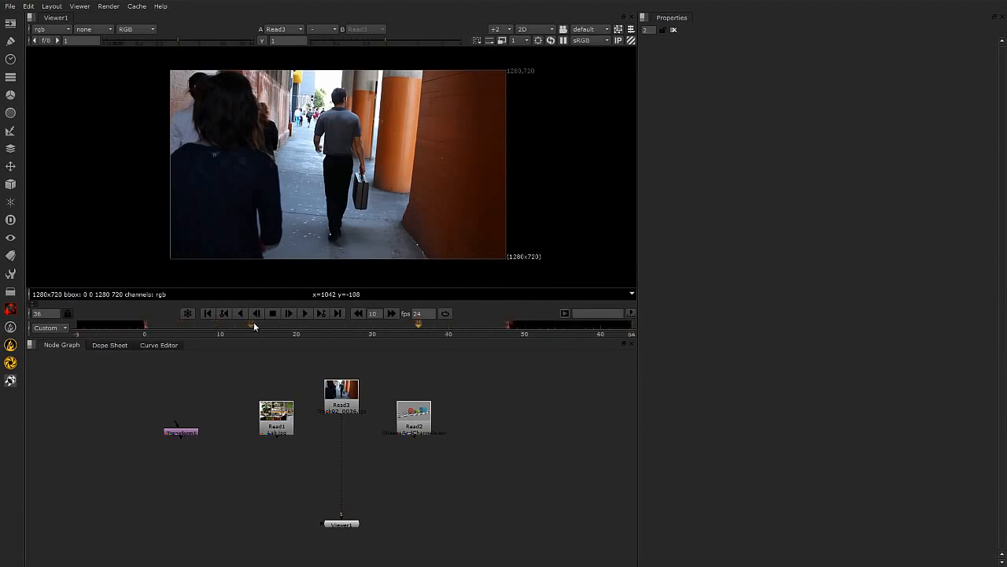
scroll(409, 326, "down", 3)
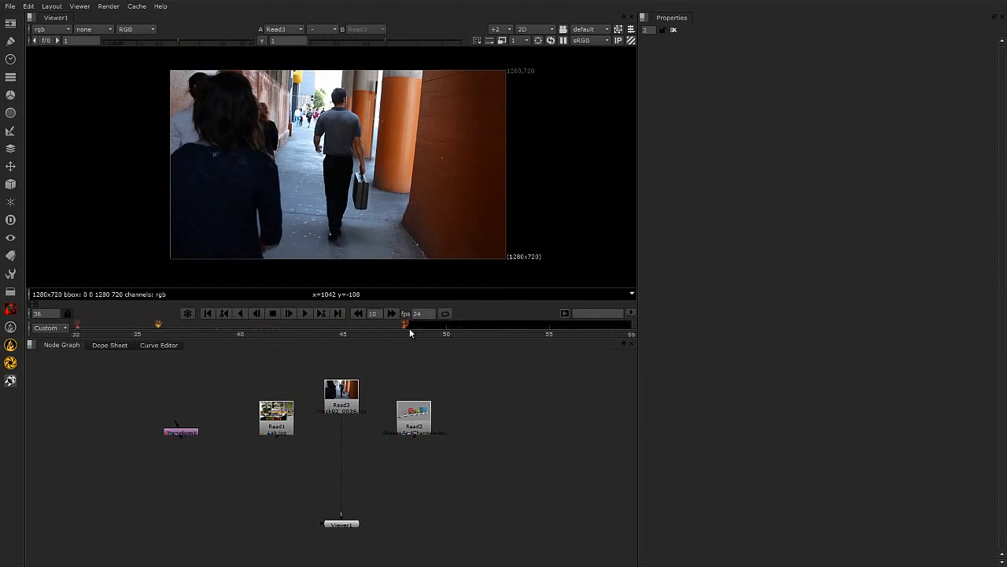
scroll(330, 329, "down", 3)
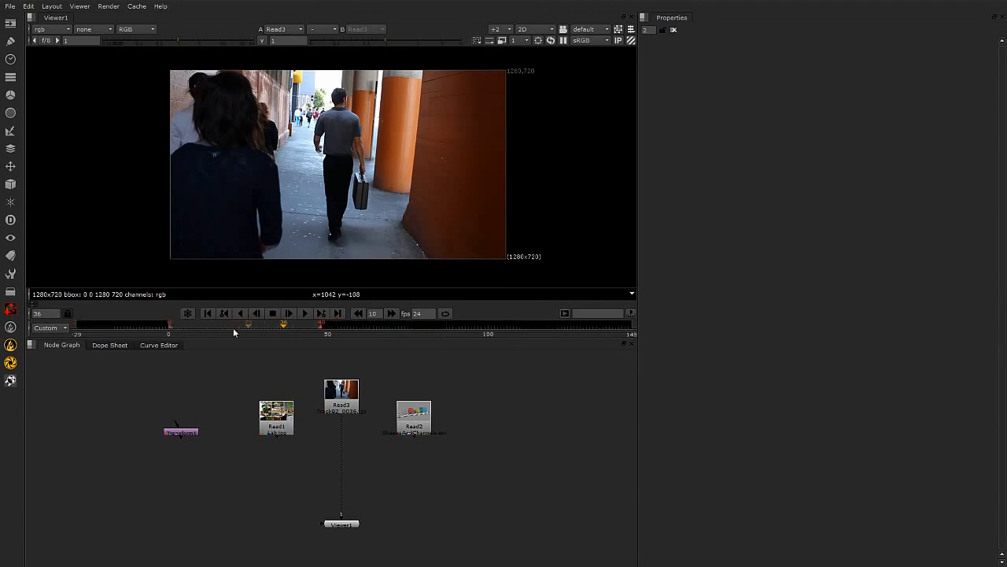
middle_click(247, 327)
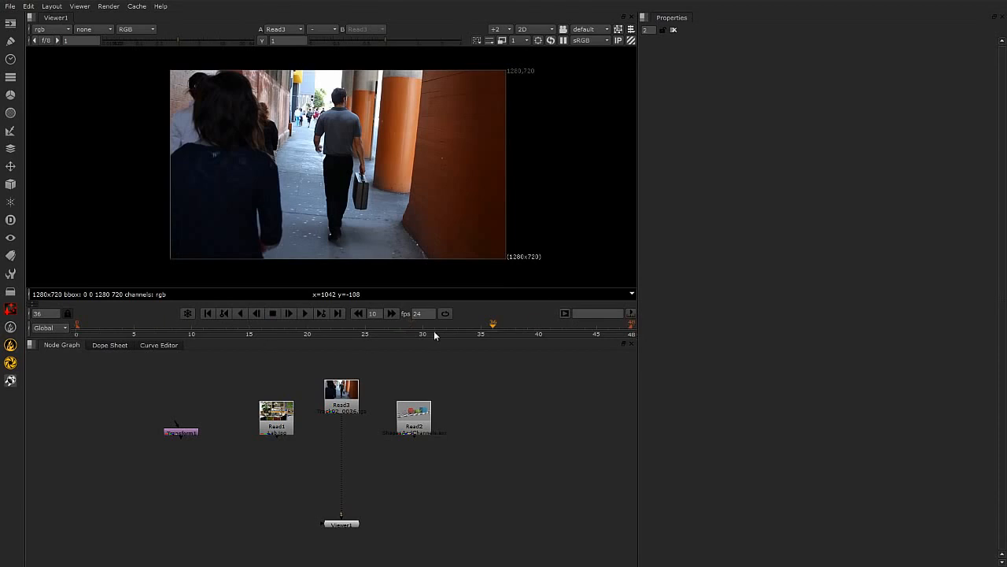
Set the timeline range to Input, and zoom into frame spans such as 32–48 before resetting it to the full range.
left_click(66, 327)
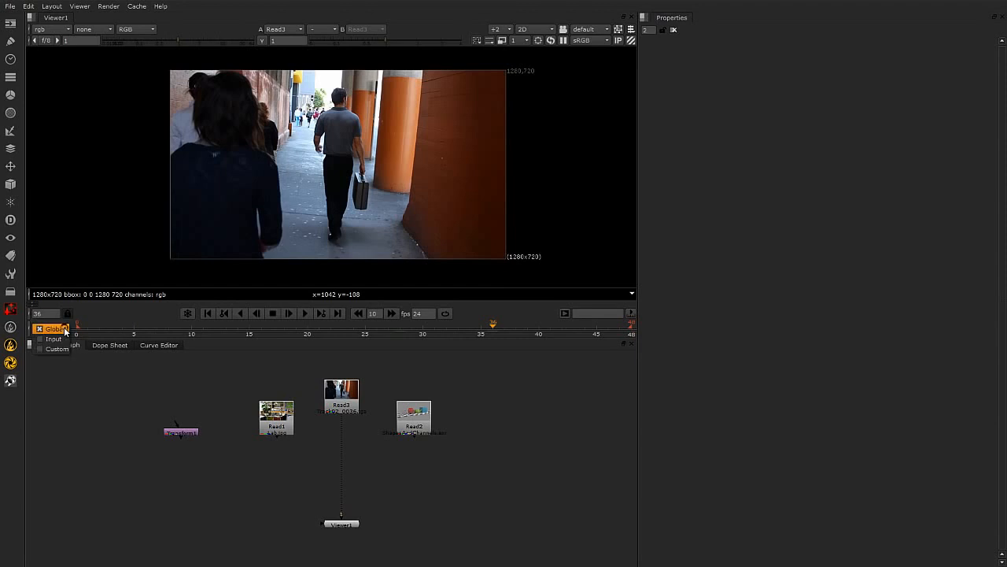
left_click(47, 339)
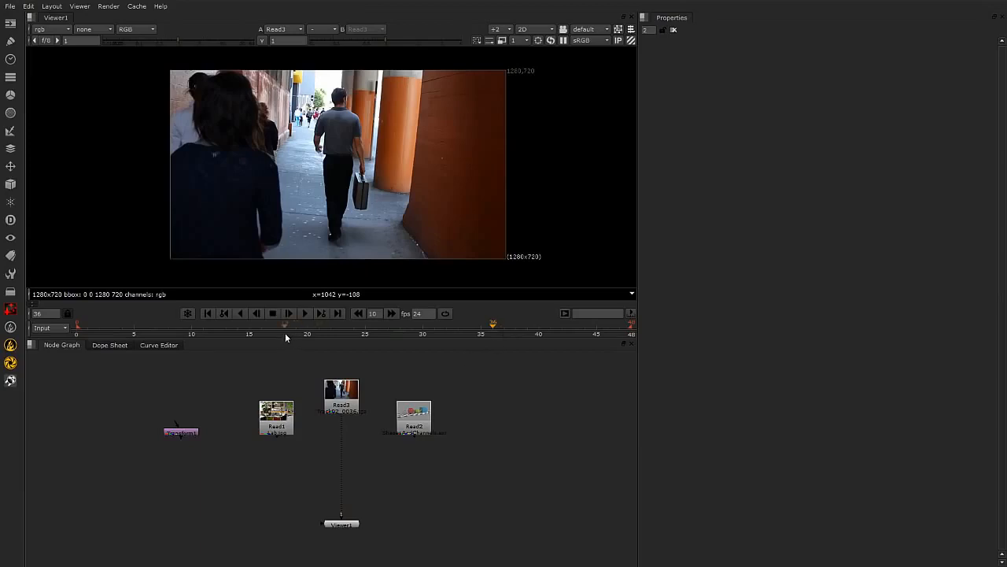
middle_click_drag(290, 327, 175, 331)
scroll(404, 333, "up", 5)
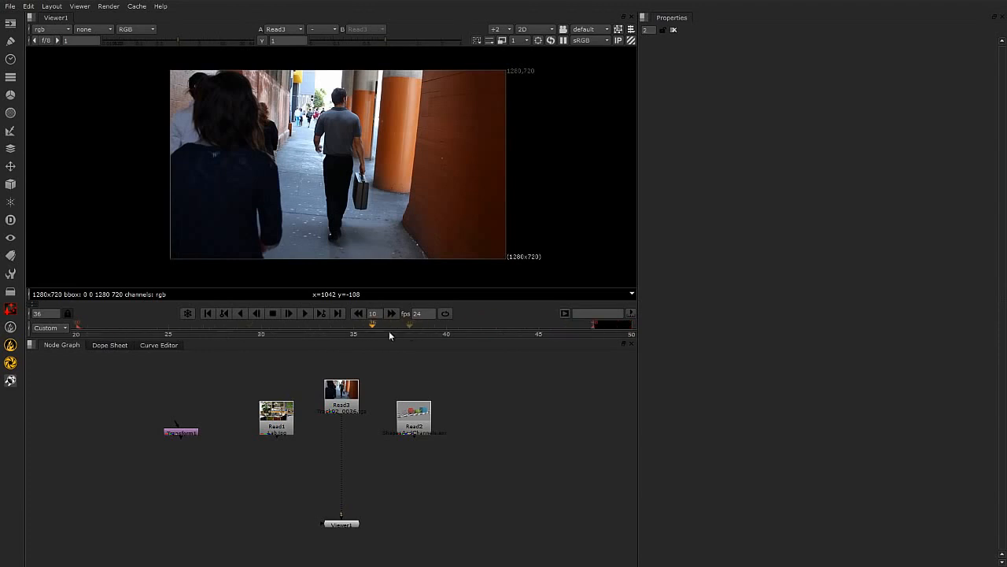
middle_click_drag(348, 327, 192, 326)
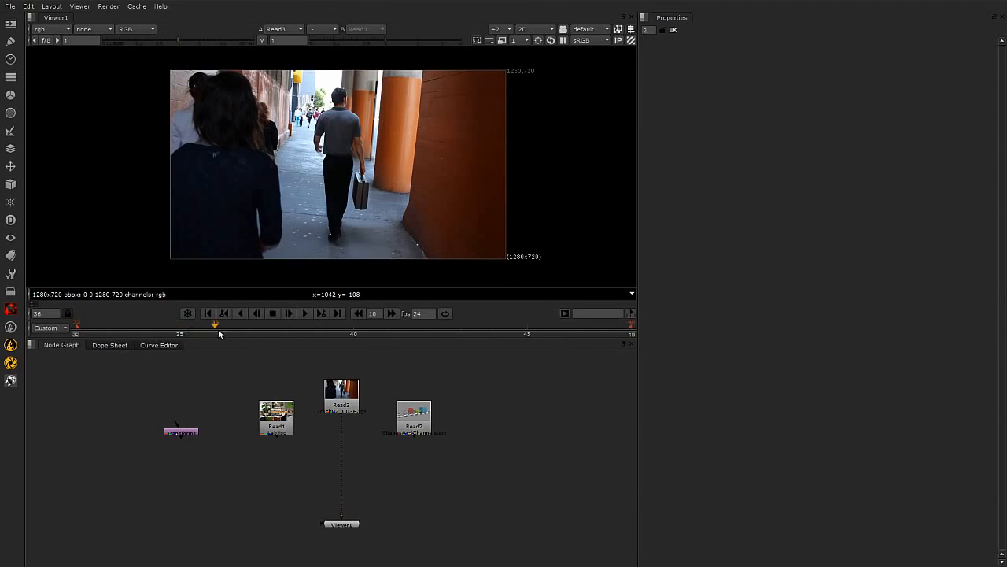
mouse_move(181, 331)
middle_mouse_down()
mouse_move(150, 332)
mouse_move(606, 334)
middle_mouse_up()
middle_click(256, 335)
Move the Transform1 node closer to Read1 with its properties open, and insert a Blur node after Read3.
left_click_drag(186, 434, 212, 442)
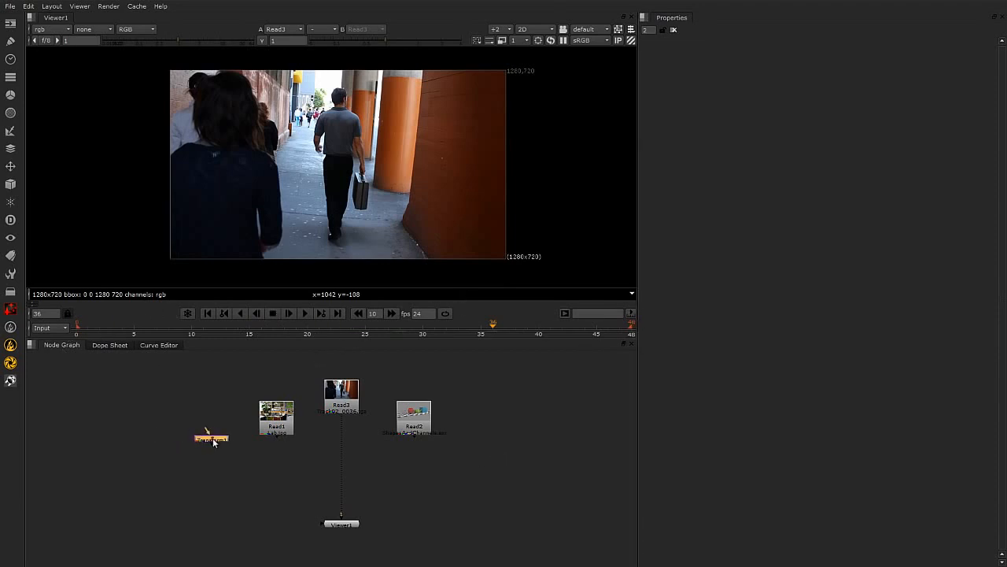
double_click(213, 441)
left_click(340, 403)
key("b")
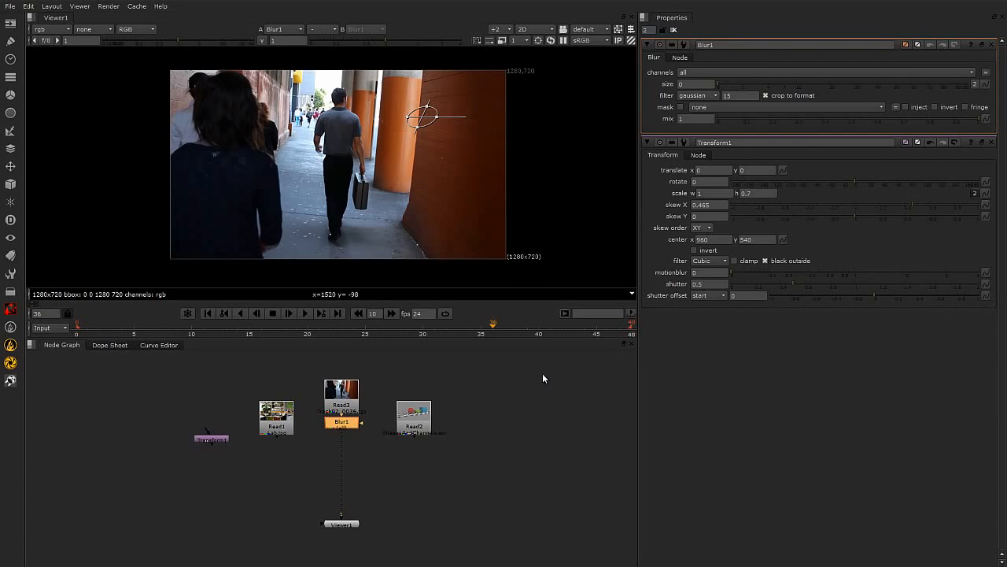
Open the Blur1 node's properties in a floating window and close that window.
double_click(346, 428, "ctrl")
left_click_drag(253, 393, 684, 360)
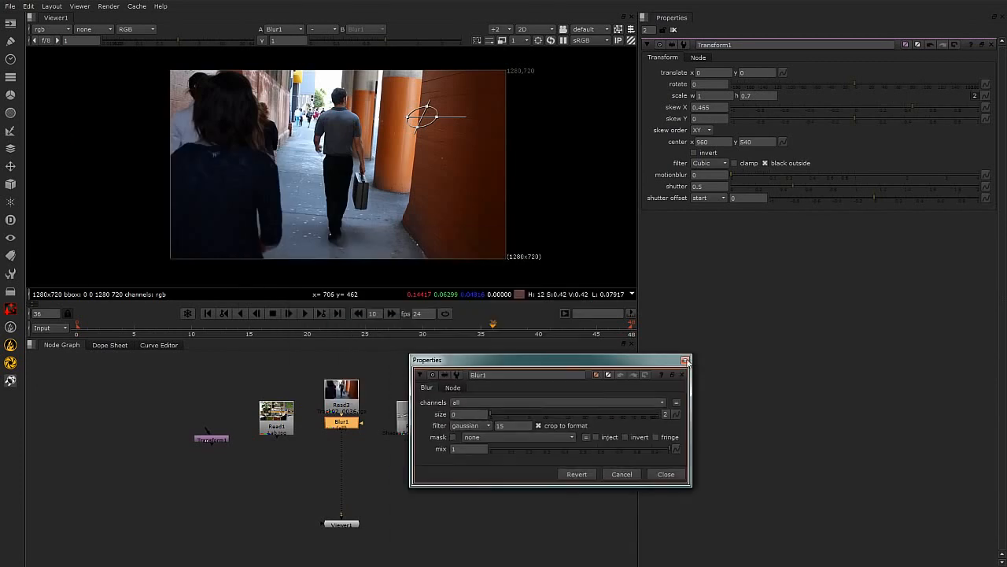
left_click(685, 361)
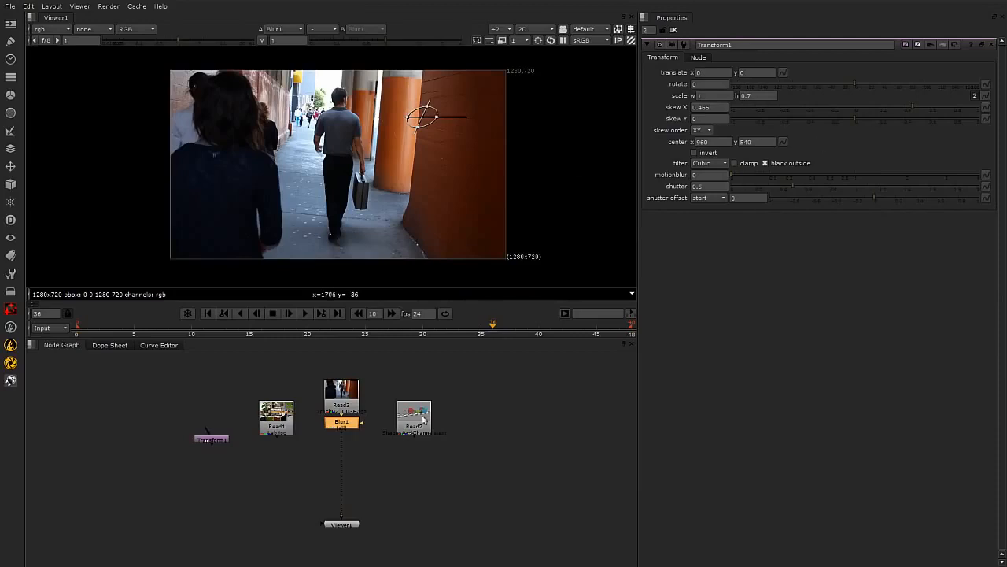
Float the Transform1 properties in a separate window, move it around, and dock it back in the Properties panel.
double_click(216, 439)
left_click_drag(809, 295, 391, 189)
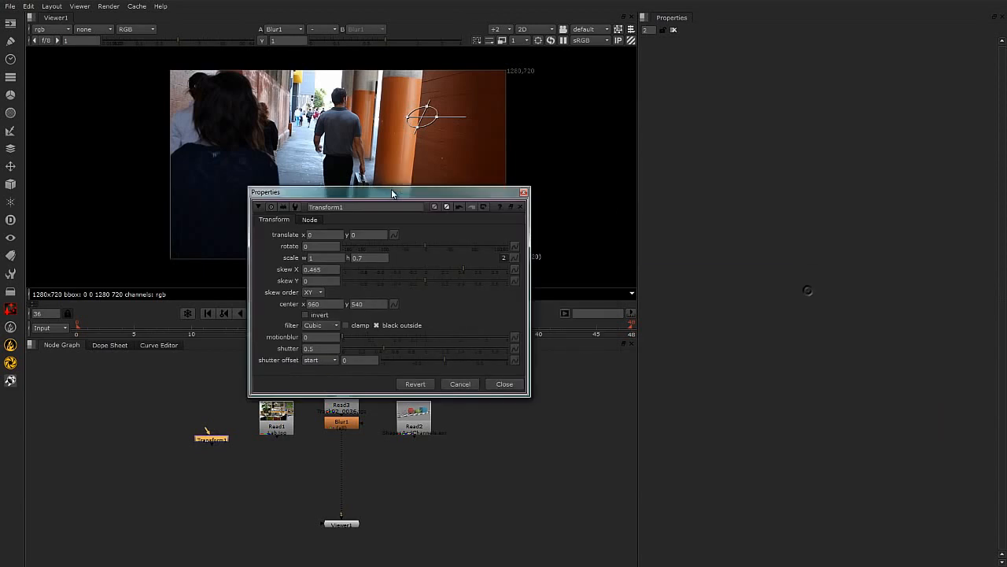
left_click_drag(302, 194, 585, 177)
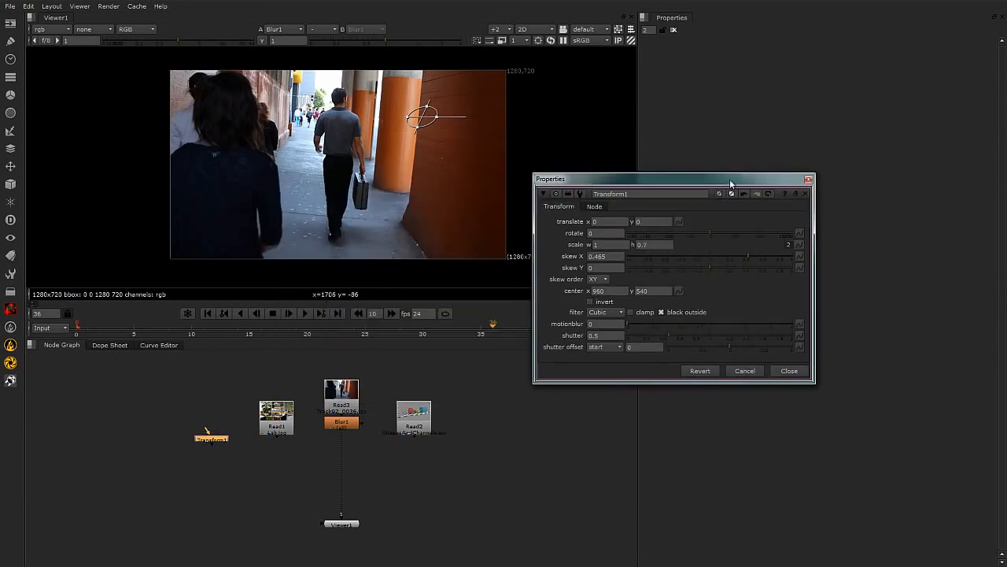
left_click(797, 195)
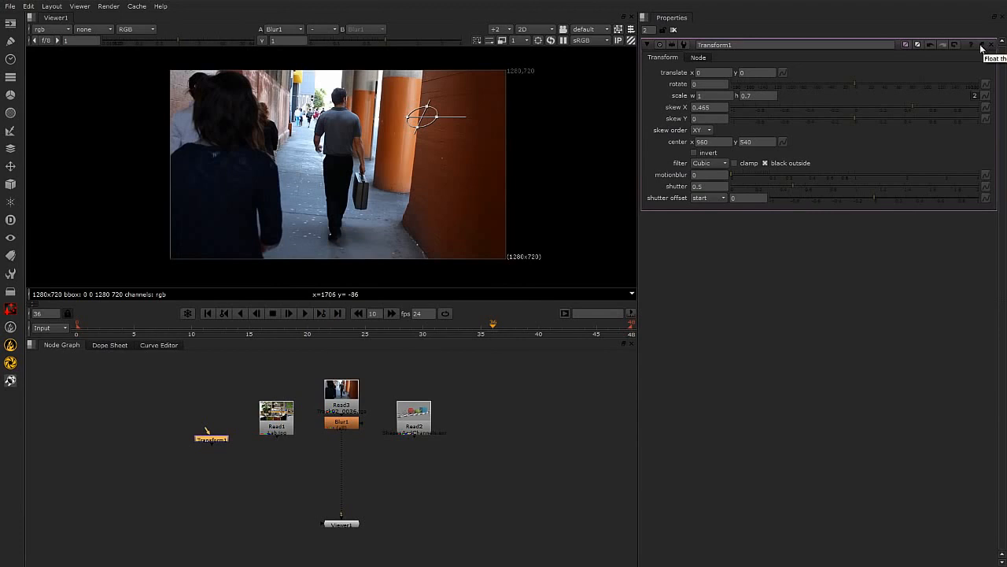
Nudge the Blur1 node slightly down from Read3 and deselect it.
left_click(508, 493)
left_click(348, 429)
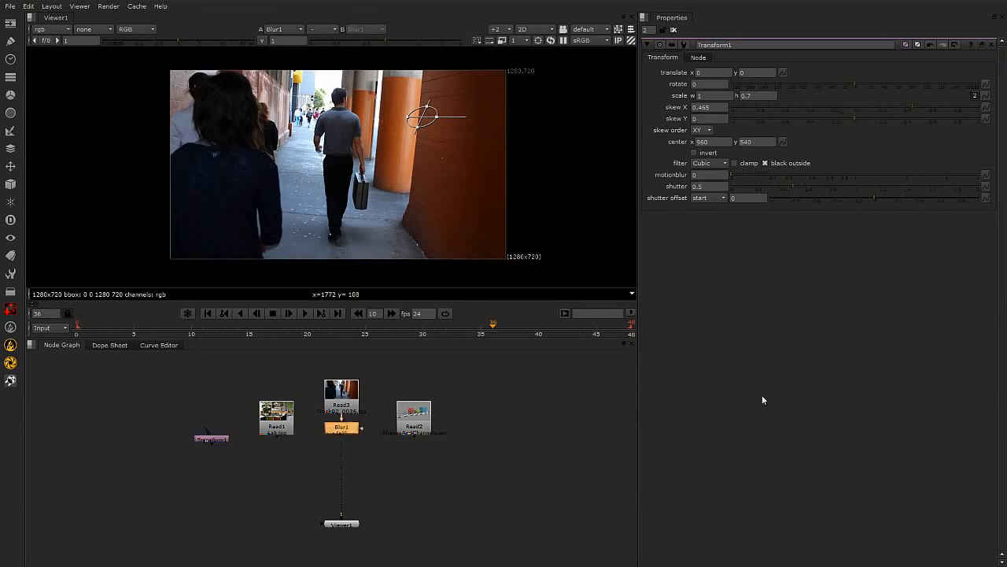
left_click(574, 426)
left_click(485, 468)
View the Dope Sheet and the Curve Editor, and return to the Node Graph.
left_click(110, 346)
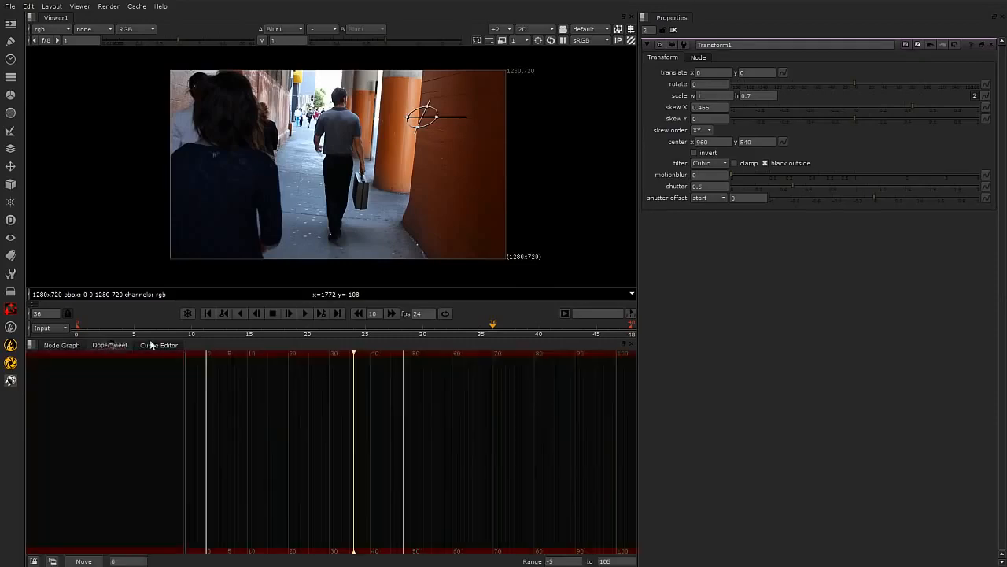
left_click(158, 344)
left_click(70, 344)
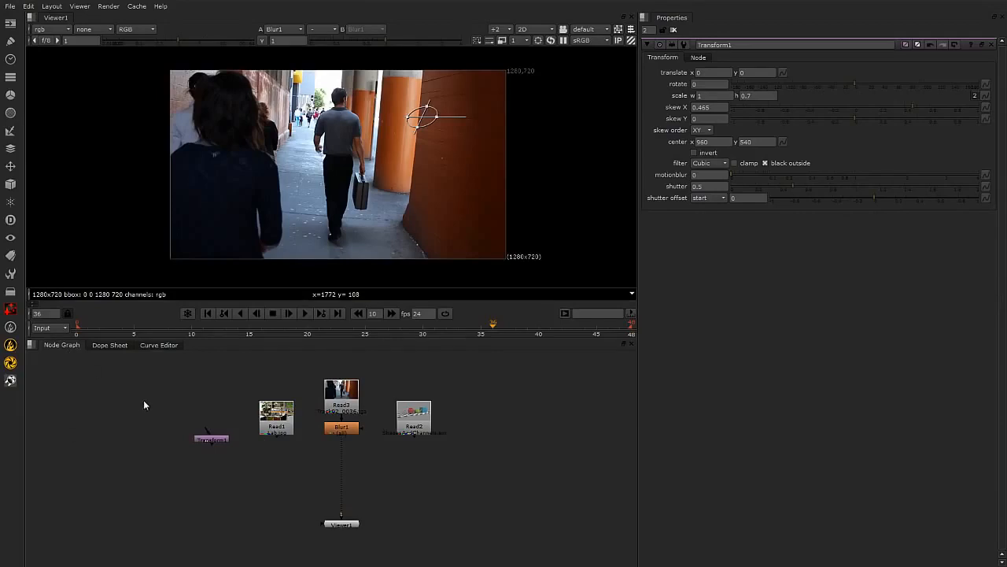
Cycle through the Node Graph, Dope Sheet and Curve Editor, ending back on the Node Graph.
key("ctrl+t")
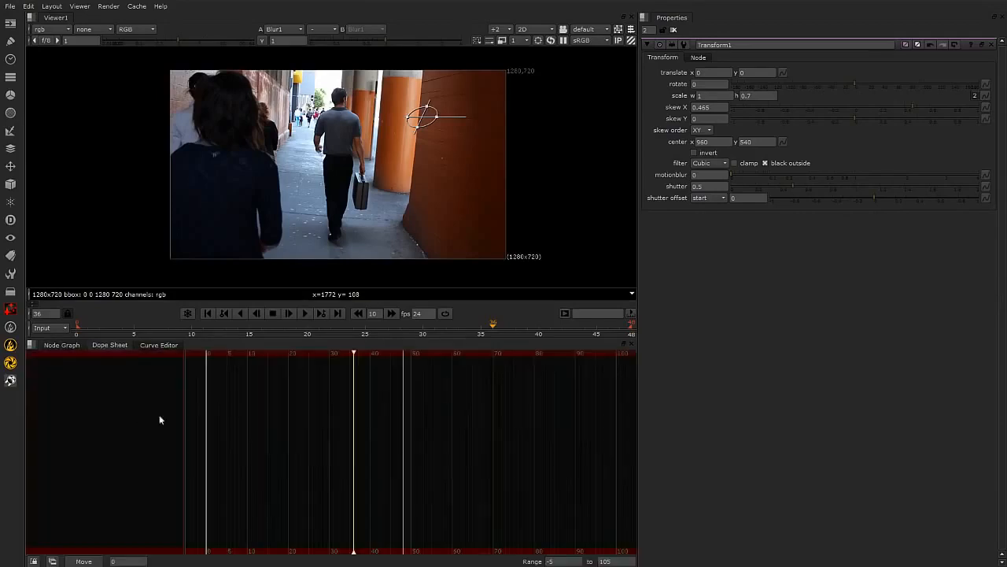
key("ctrl+t")
key("ctrl+t")
key("ctrl+t")
key("ctrl+t")
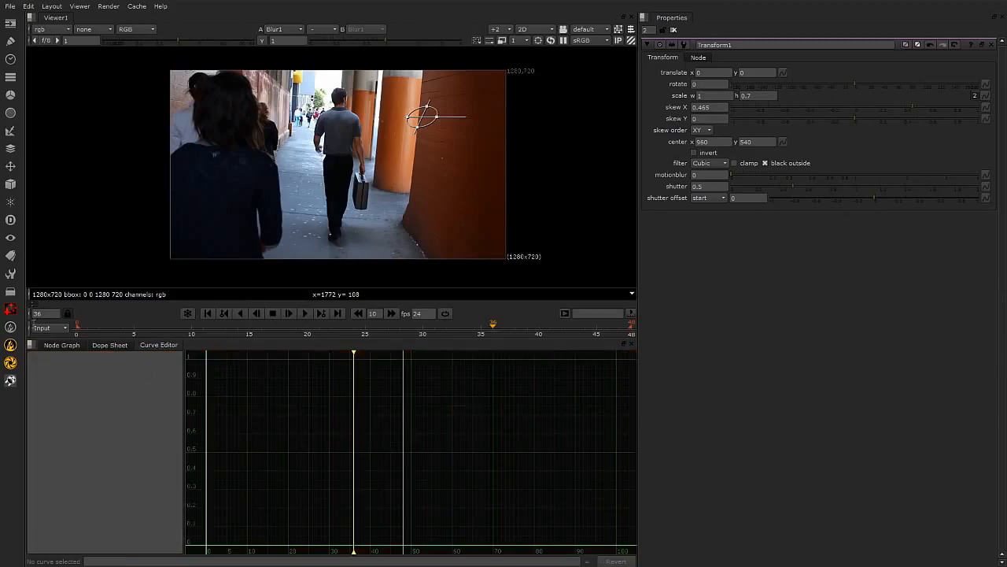
key("ctrl+t")
key("ctrl+t")
key("ctrl+t")
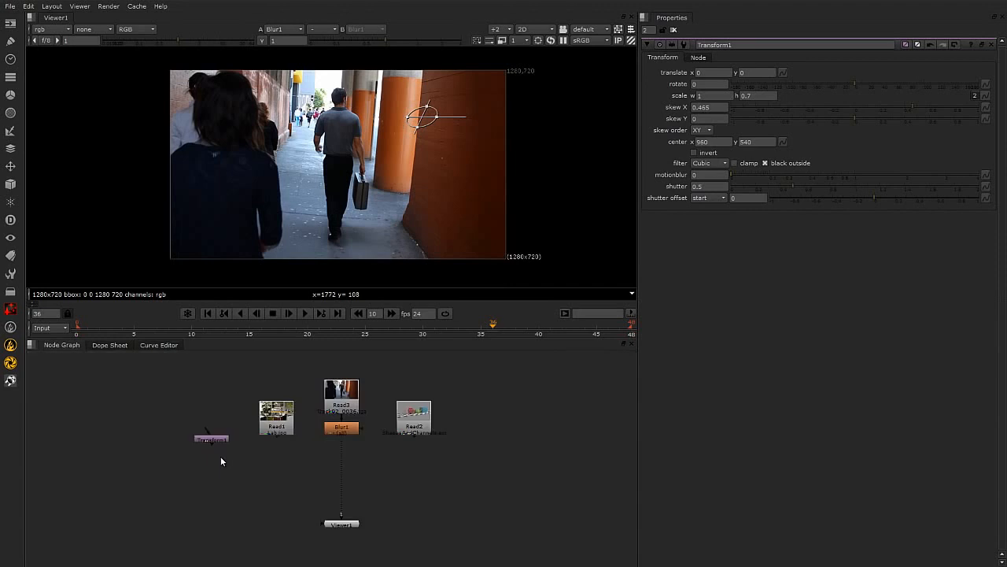
key("ctrl+t")
key("ctrl+t")
key("ctrl+t")
key("ctrl+t")
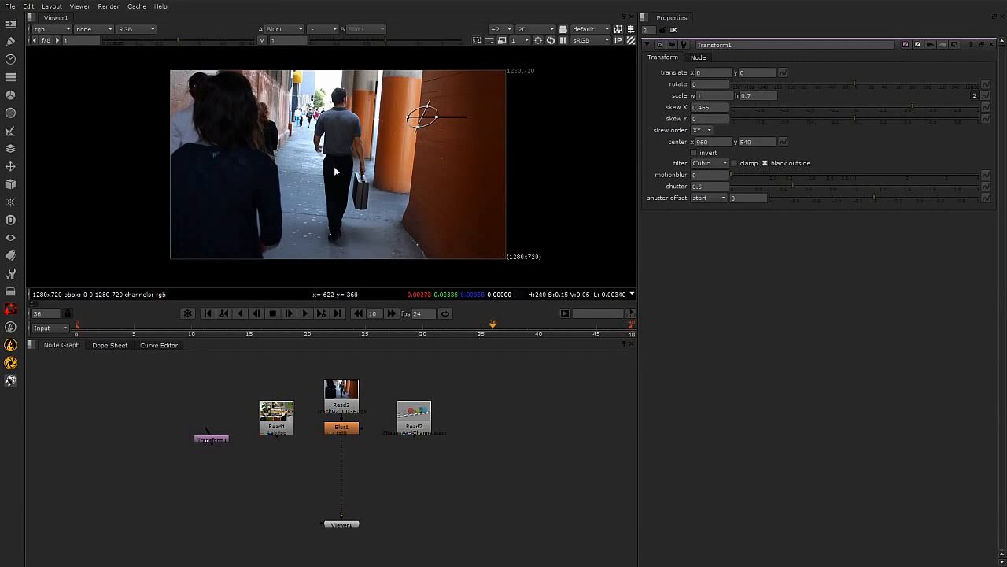
Step the timeline back to frame 34 and forward to frame 48, viewing the blurred footage.
key("Left")
key("Left")
key("Left")
key("Left")
key("Left")
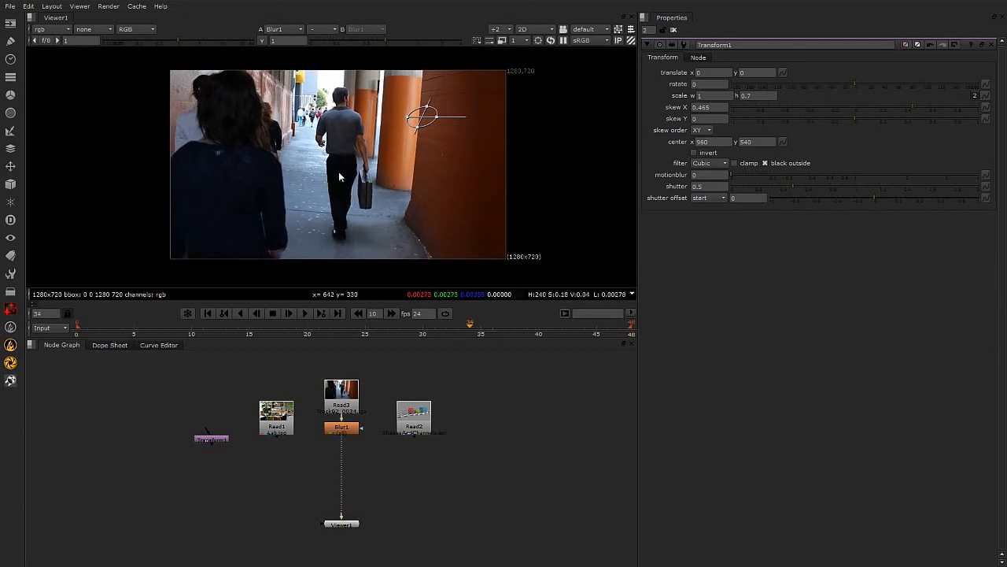
key("Right")
key("Right")
key("Right")
key("Right")
key("Right")
key("Right")
key("Right")
key("Right")
key("Right")
key("Right")
key("Right")
key("Right")
key("Right")
key("Right")
key("Right")
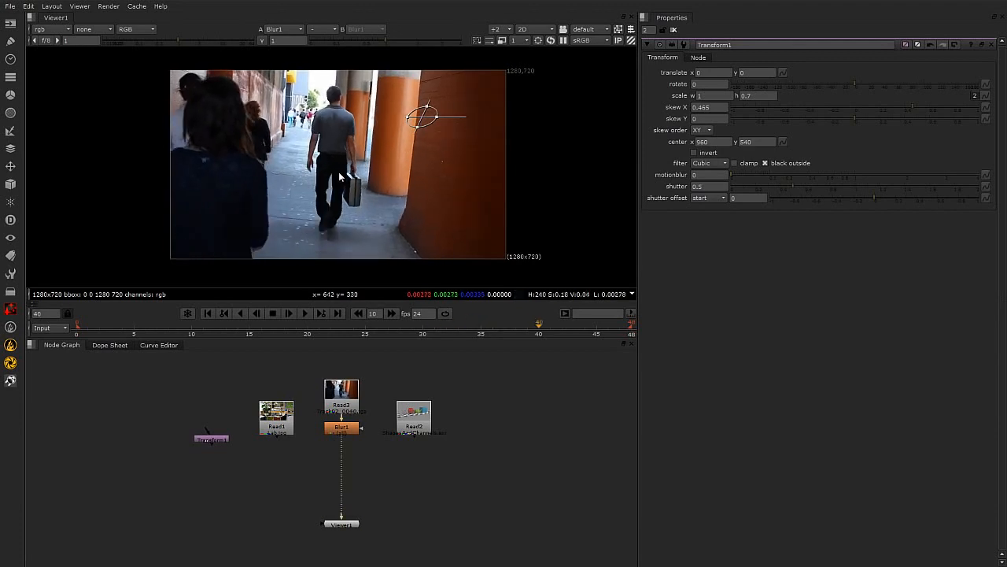
key("Right")
key("Right")
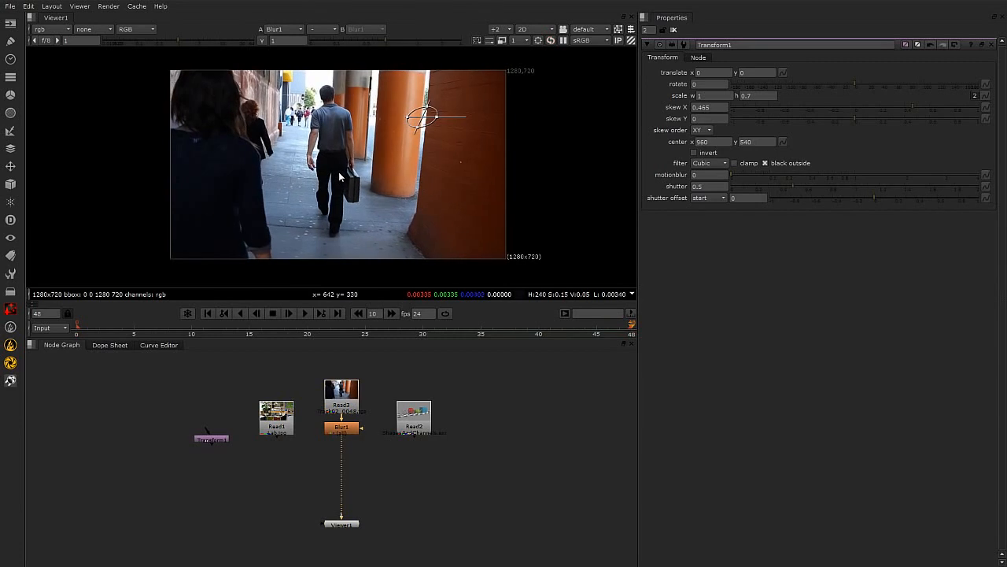
Step the timeline back to frame 16.
key("Left")
key("Left")
key("Left")
key("Left")
key("Left")
key("Left")
key("Left")
key("Left")
key("Left")
key("Left")
key("Left")
key("Left")
key("Left")
key("Left")
key("Left")
key("Left")
key("Left")
key("Left")
key("Left")
key("Left")
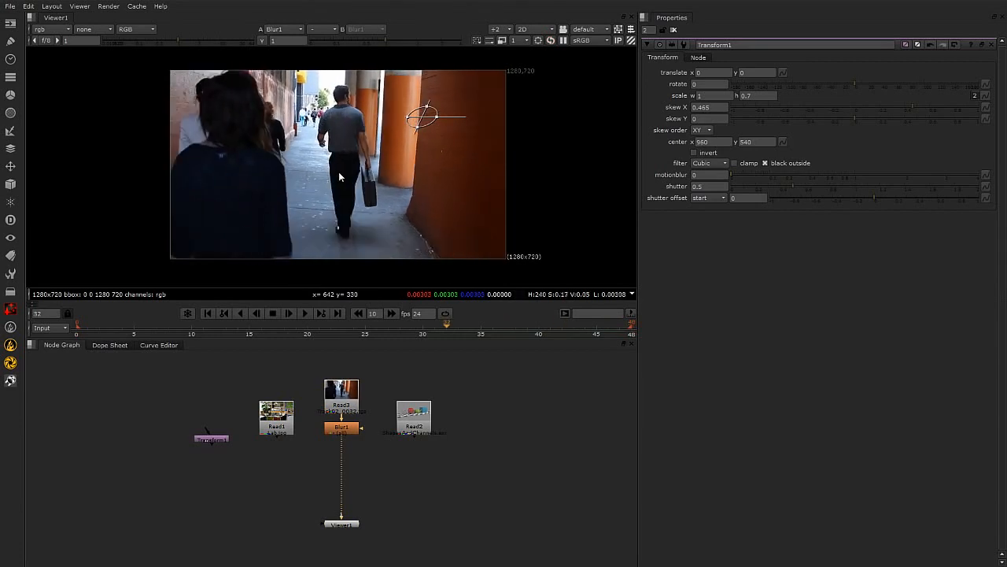
key("Left")
key("Left")
key("Left")
key("Left")
key("Left")
key("Left")
key("Left")
key("Left")
key("Left")
key("Left")
key("Left")
key("Left")
key("Left")
key("Left")
key("Left")
key("Left")
key("Left")
key("Left")
key("Left")
key("Left")
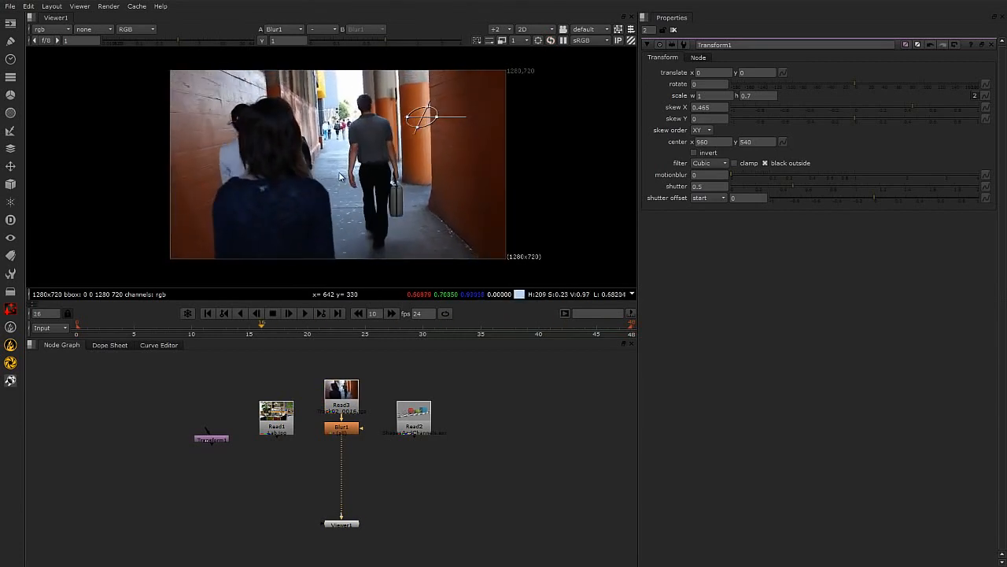
Step back and forth through the early frames of the clip, finishing at frame 38.
key("Right")
key("Right")
key("Right")
key("Right")
key("Right")
key("Right")
key("Right")
key("Right")
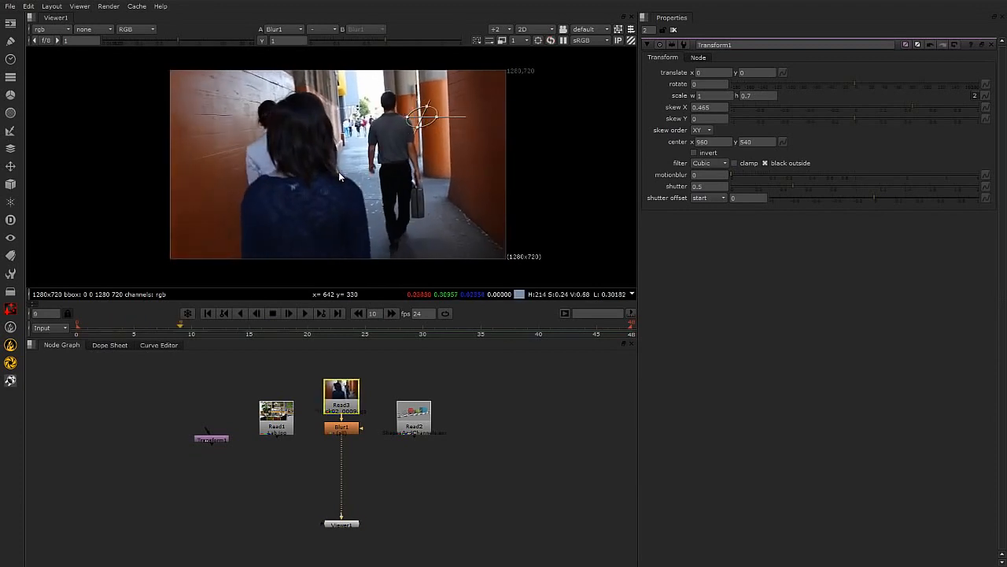
key("Right")
key("Right")
key("Right")
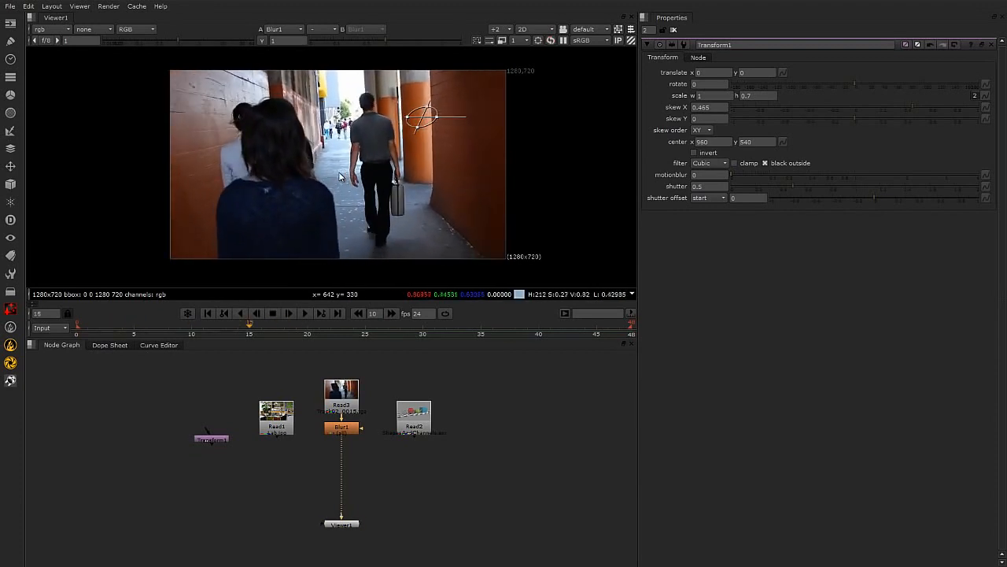
key("Left")
key("Right")
key("Right")
key("Right")
key("Right")
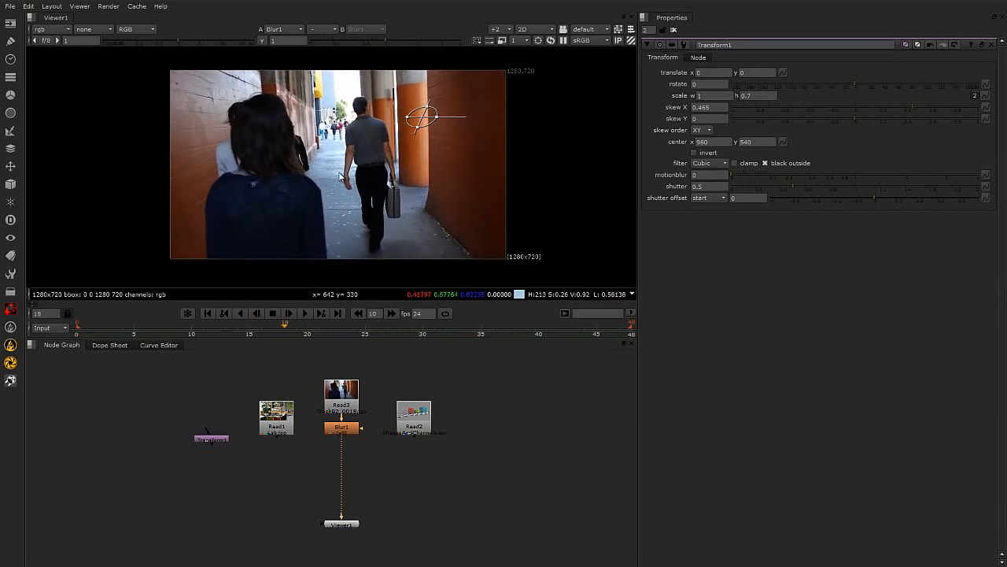
key("Left")
key("Left")
key("Left")
key("Right")
key("Right")
key("Right")
key("Right")
key("Right")
key("Right")
key("Right")
key("Right")
key("Right")
key("Right")
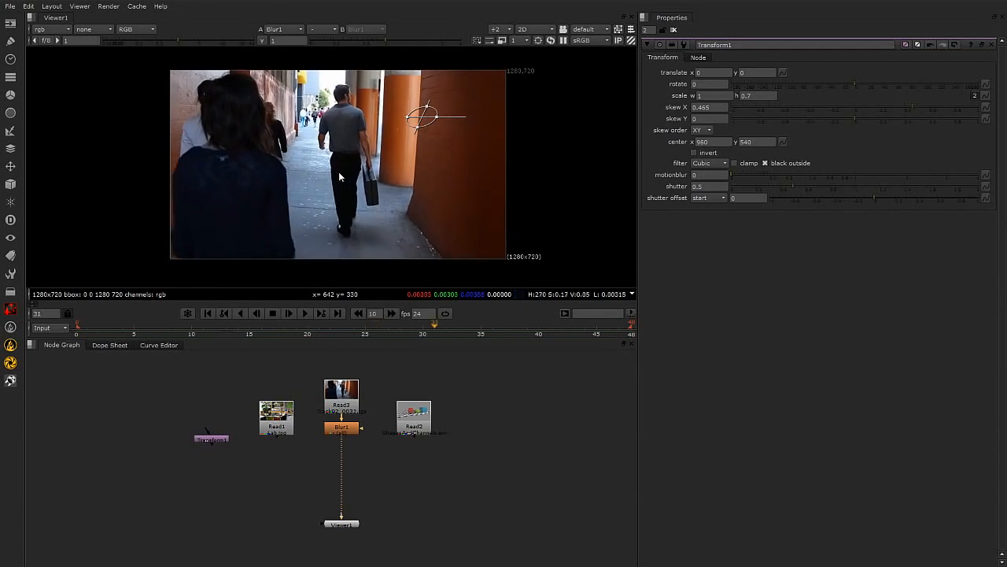
key("Right")
key("Right")
key("Right")
key("Right")
key("Right")
key("Right")
key("Right")
key("Right")
key("Right")
key("Right")
key("Right")
key("Right")
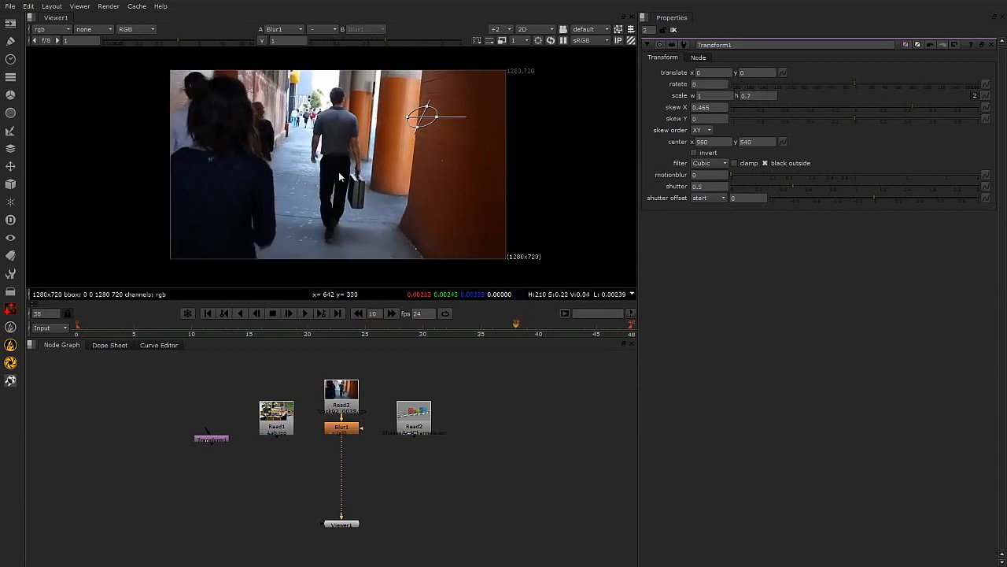
Move the Blur1 node down closer to Viewer1 and the Transform1 node further out, diagonally down from its place.
left_click_drag(362, 430, 362, 448)
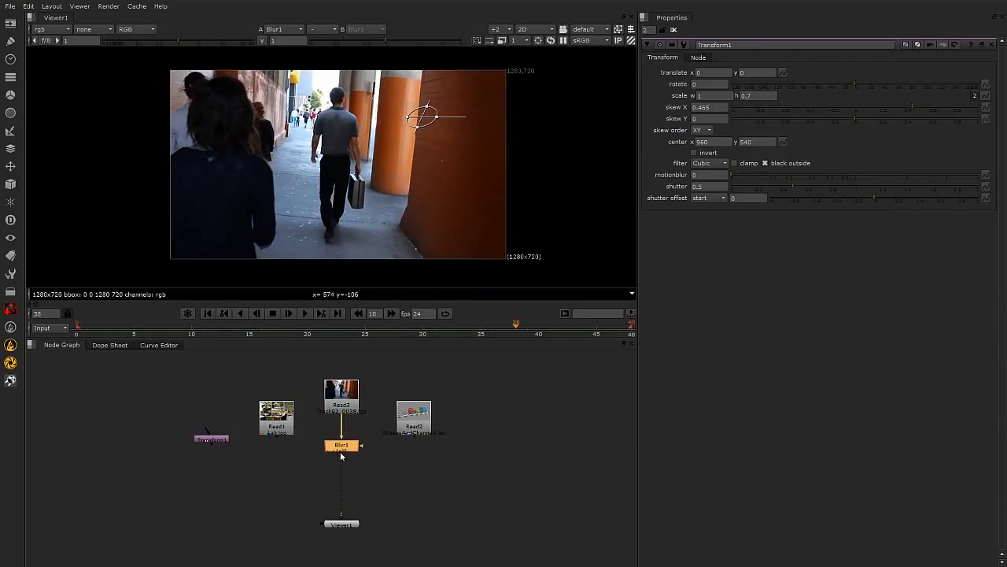
left_click_drag(351, 444, 352, 447)
left_click_drag(355, 458, 355, 474)
left_click_drag(211, 441, 180, 463)
left_click(200, 479)
left_click(180, 464)
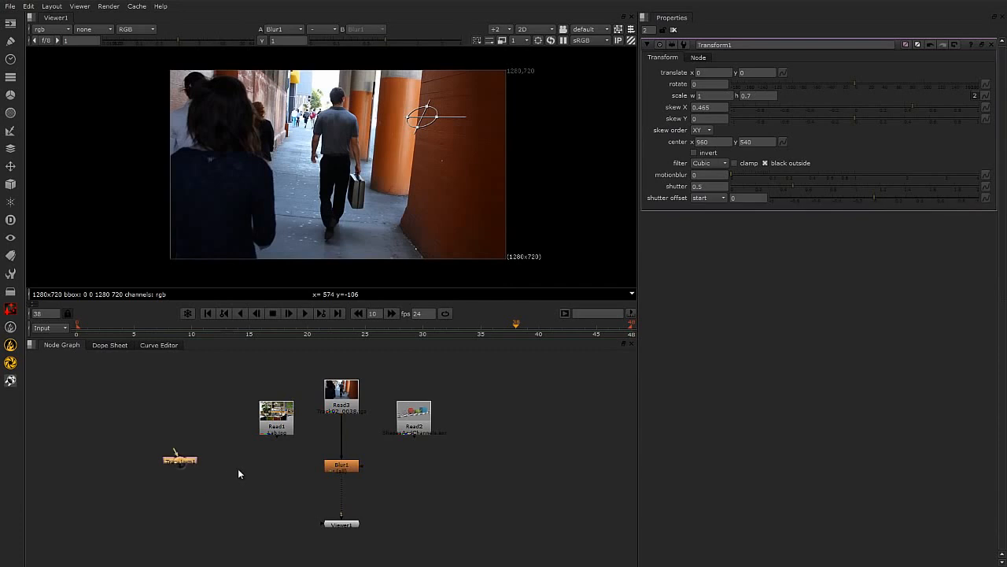
Copy the Transform1 and Blur1 nodes and paste duplicates of both into the Node Graph.
left_click(247, 480)
left_click(187, 462)
key("ctrl+c")
left_click(240, 481)
key("ctrl+v")
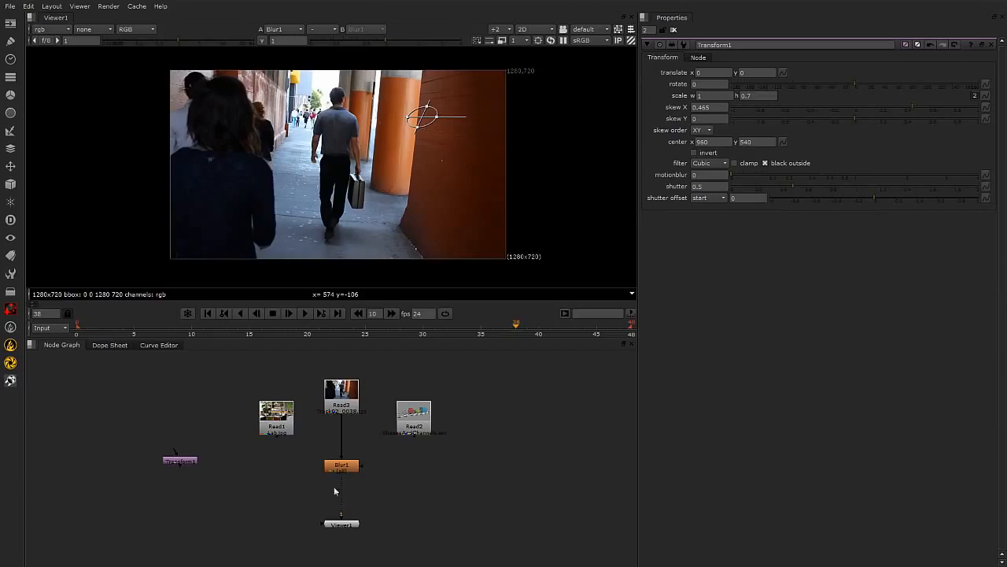
left_click_drag(370, 452, 129, 494)
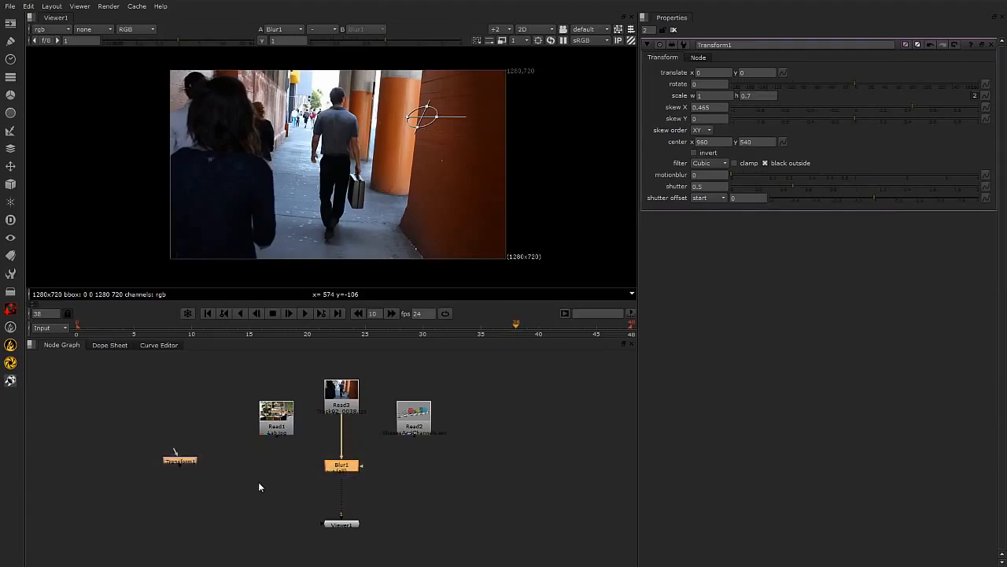
key("ctrl+v")
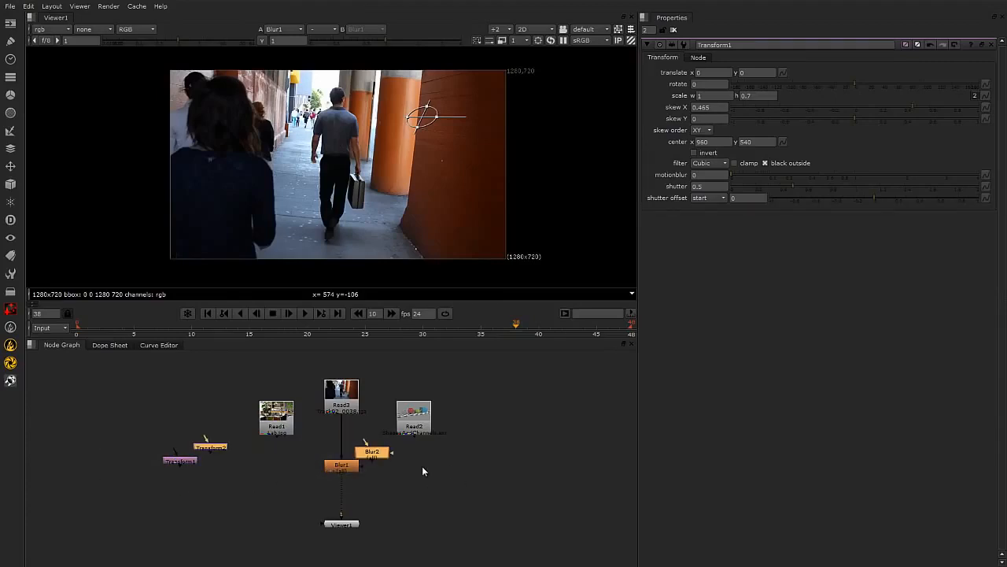
Move the pasted Blur2 and Transform2 nodes apart on the far side of Blur1, and delete Blur2.
left_click_drag(377, 458, 573, 486)
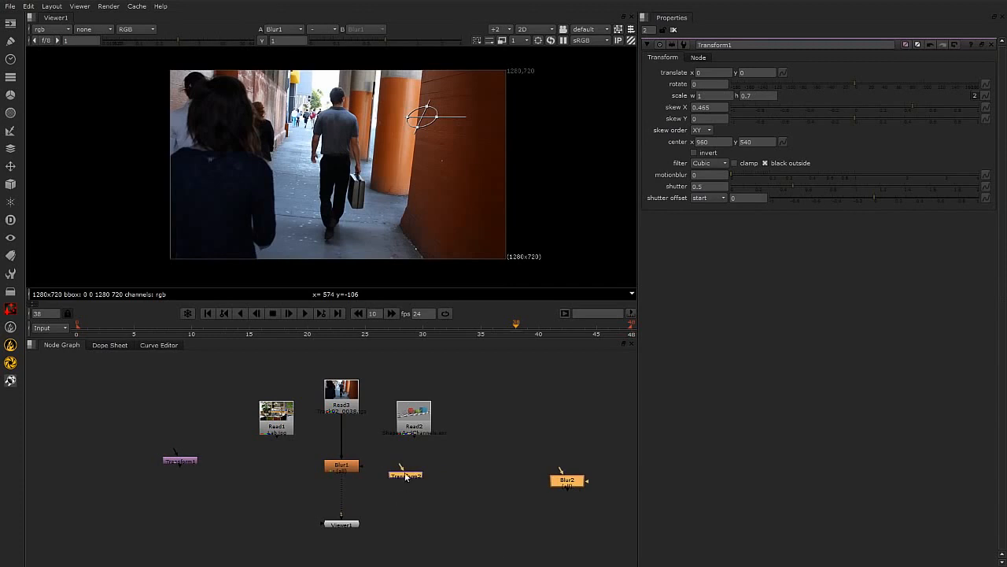
left_click_drag(382, 457, 591, 504)
left_click(569, 482)
key("Delete")
Move the pasted Transform2 node further away from Blur1 and delete it.
left_click(418, 477)
left_click_drag(411, 476, 523, 483)
left_click(524, 510)
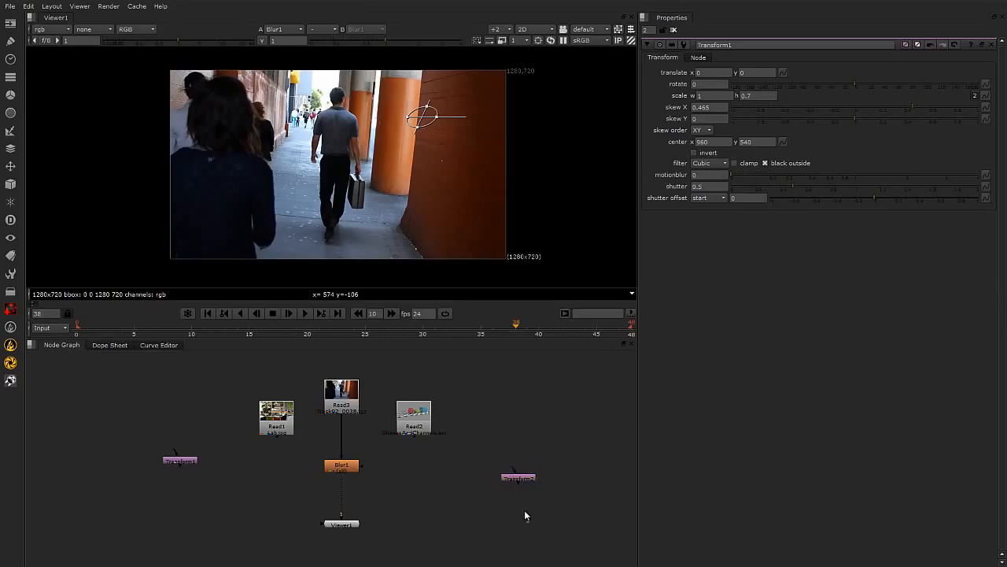
left_click(527, 480)
key("Delete")
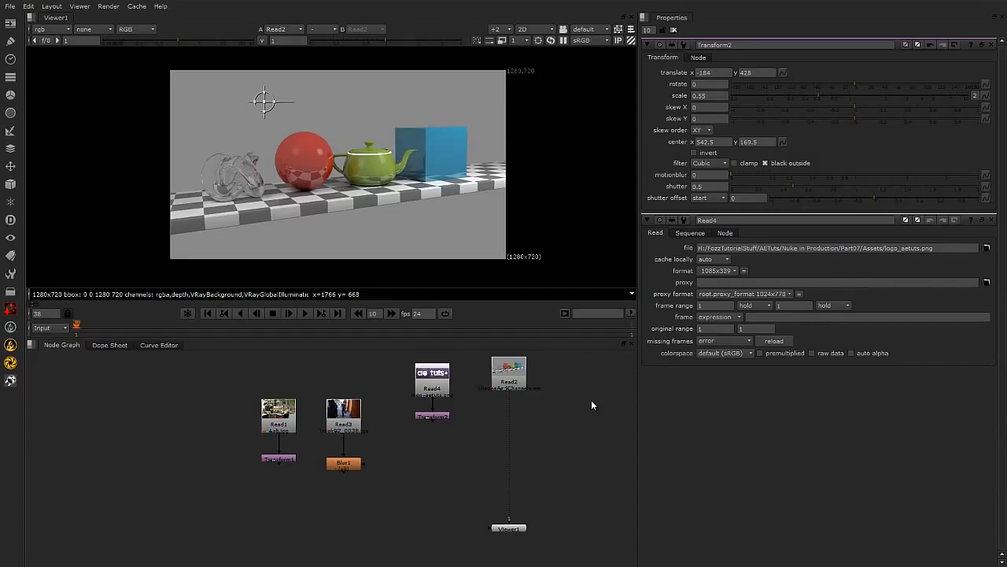
In the Node Graph preferences, turn off "new Merge nodes connect A input" and close the preferences.
middle_click_drag(565, 418, 537, 431)
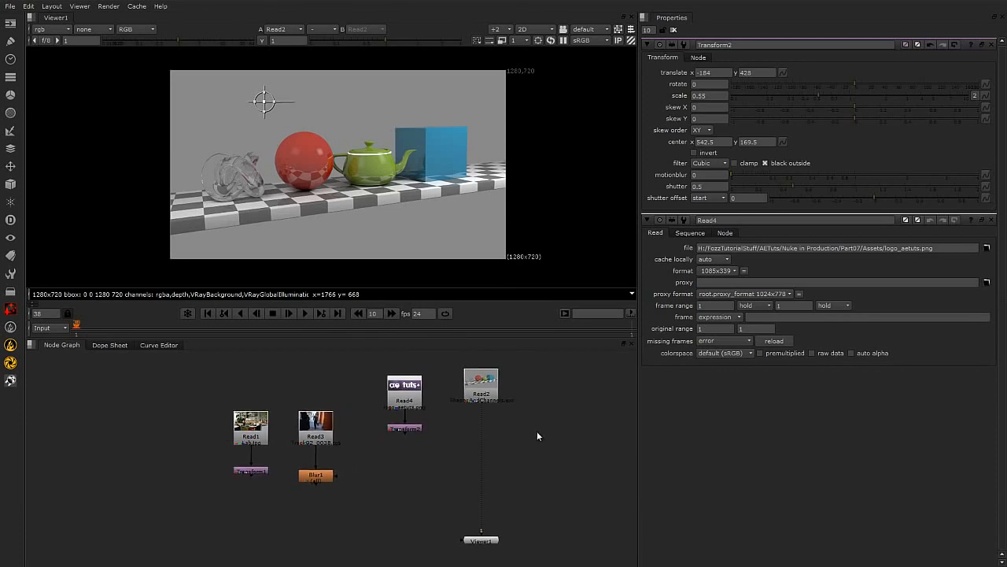
left_click(28, 7)
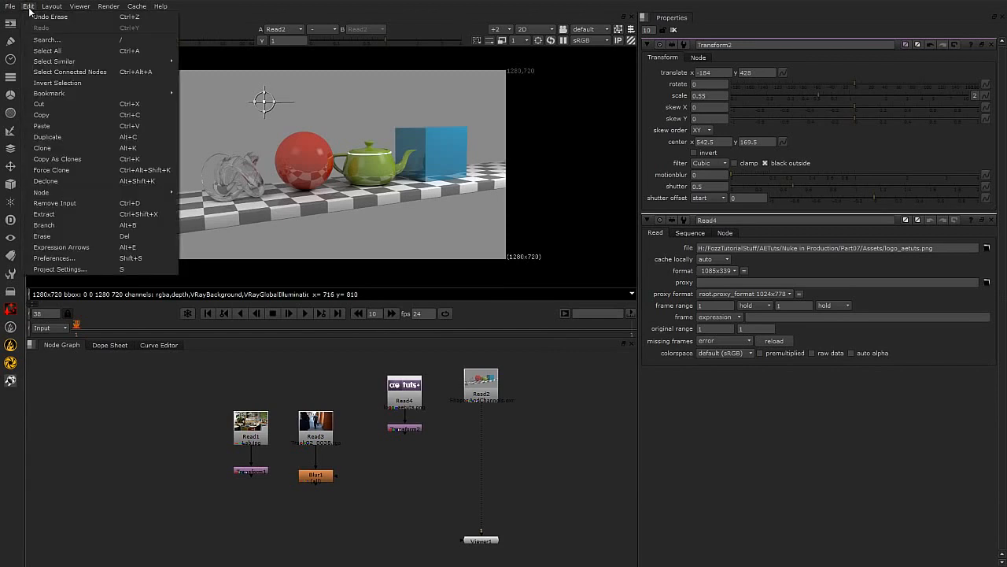
left_click(100, 259)
left_click_drag(360, 93, 288, 52)
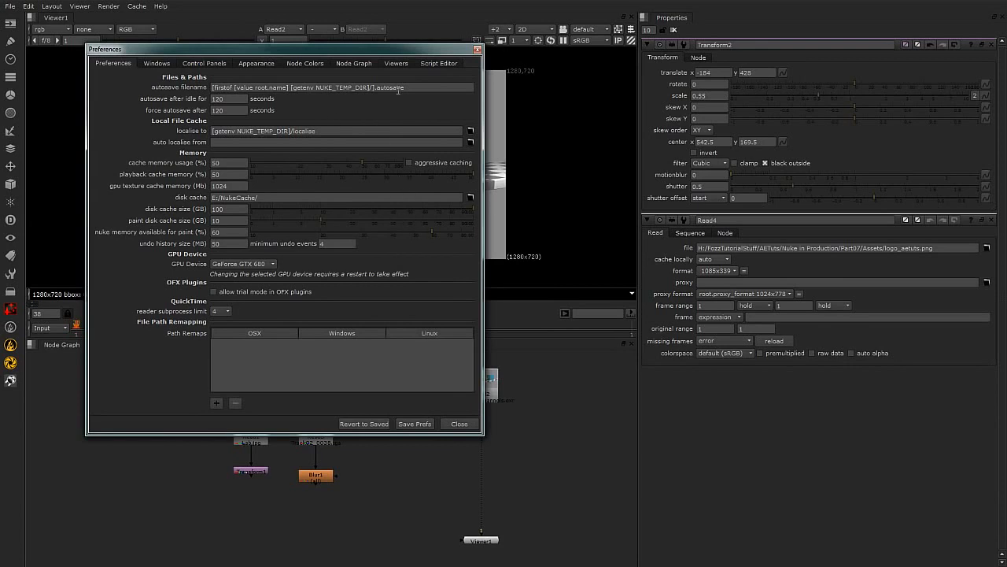
left_click_drag(400, 58, 345, 35)
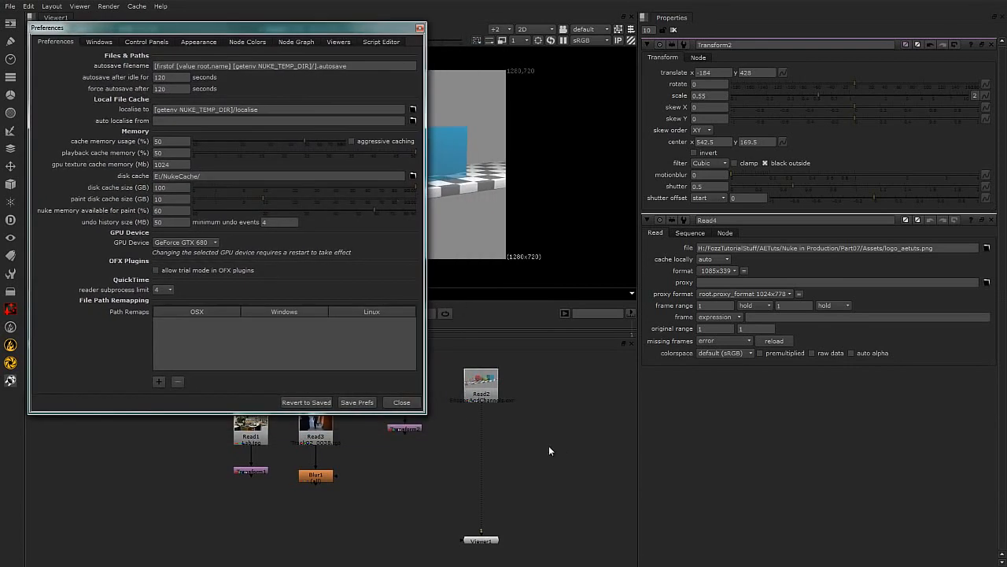
middle_click_drag(579, 460, 606, 455)
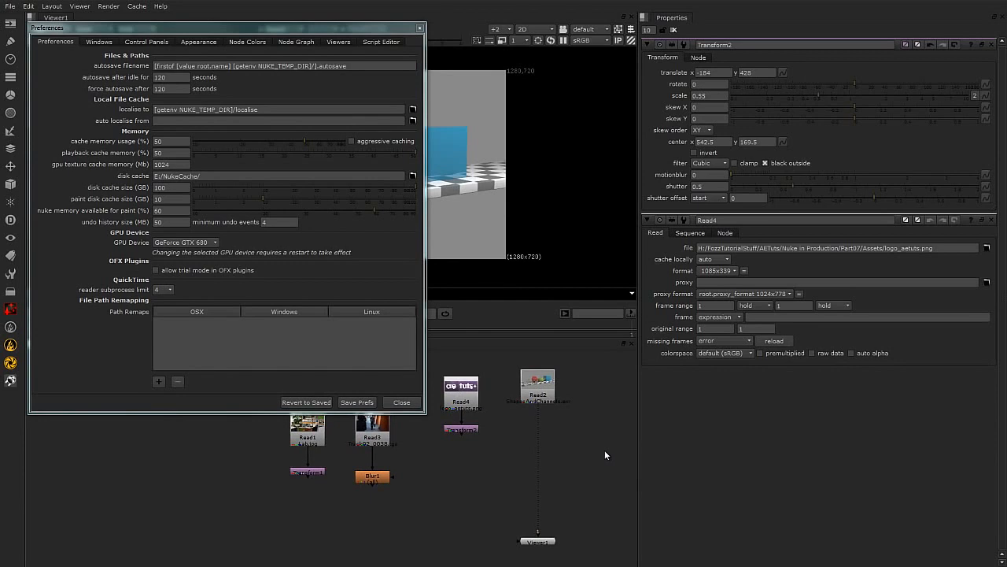
middle_click_drag(589, 447, 572, 424)
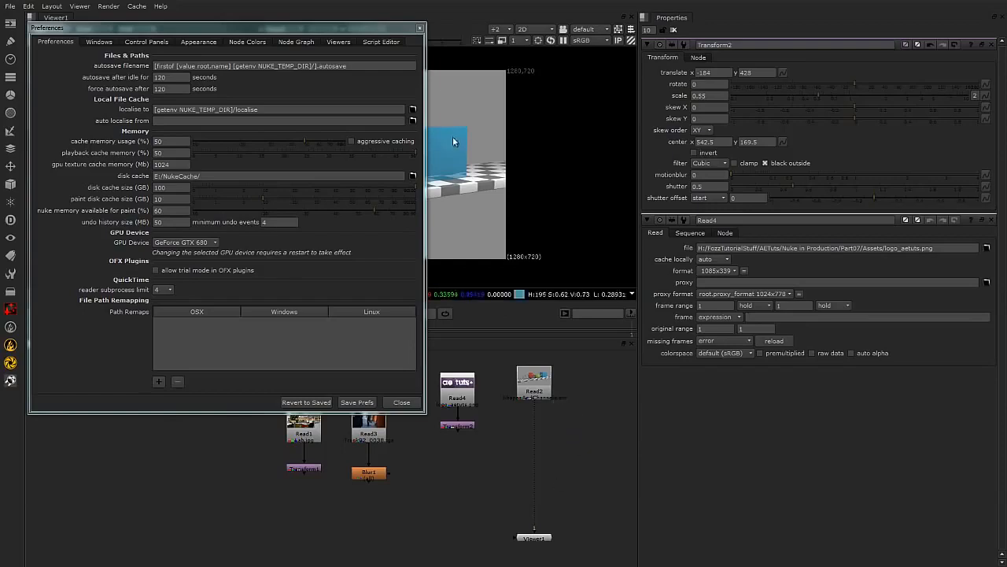
left_click(297, 41)
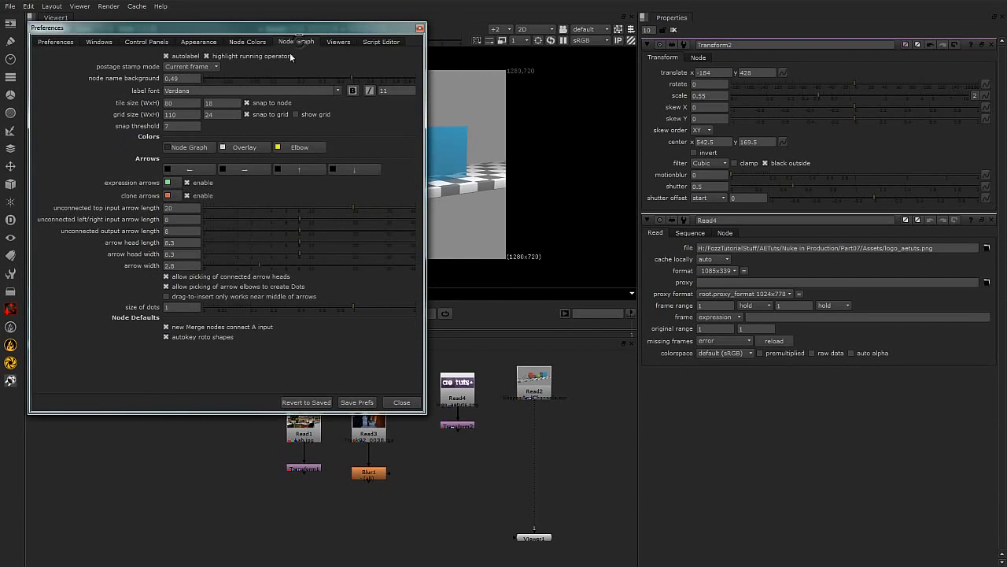
left_click(165, 327)
left_click(401, 402)
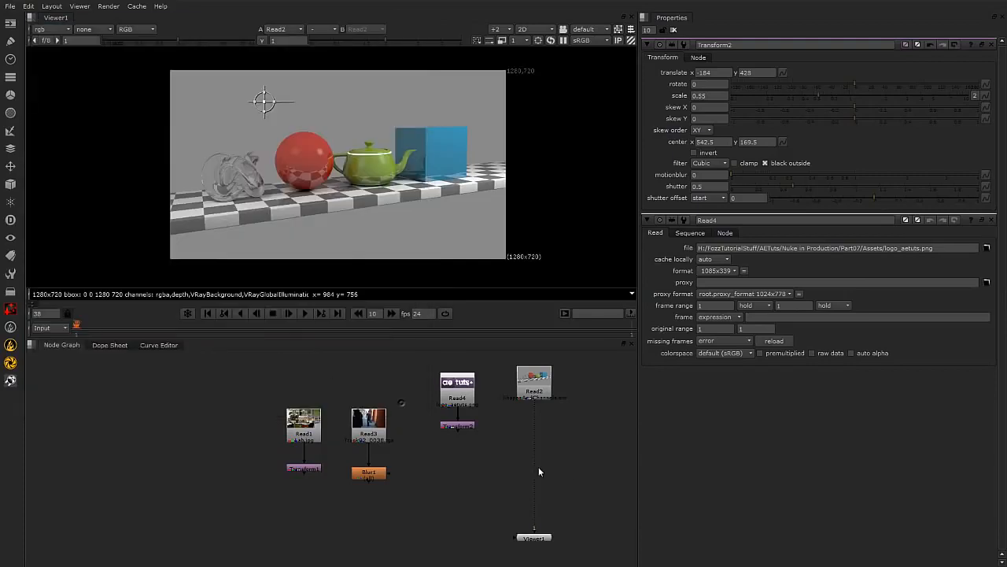
View the output of Transform2, switch the viewer back to Read2, and clear the node selection.
left_click(538, 387)
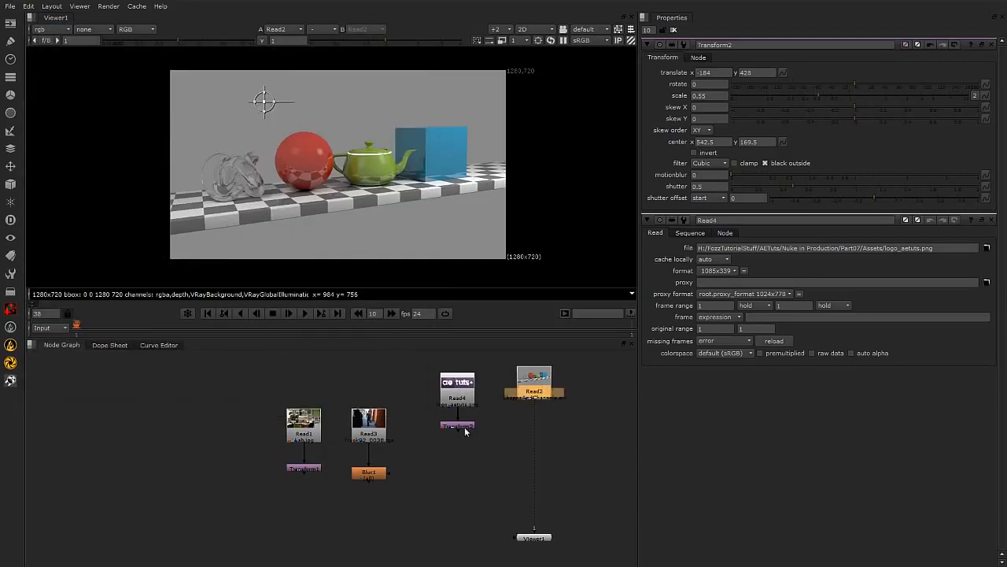
left_click(464, 426)
key("1")
left_click(540, 385)
key("1")
left_click(566, 423)
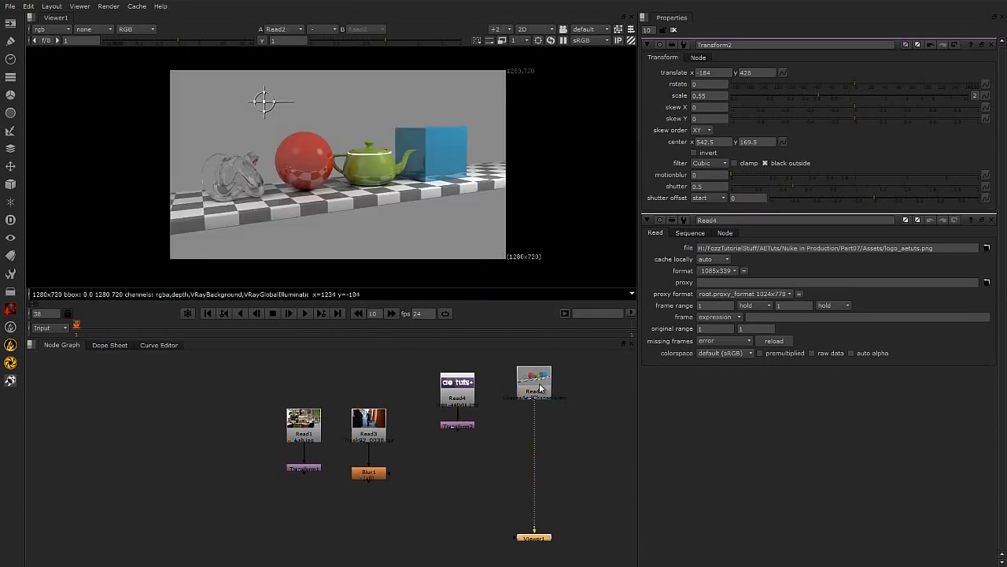
Create a Merge node, try inserting it between Read2 and Viewer1, and undo the insertion.
key("m")
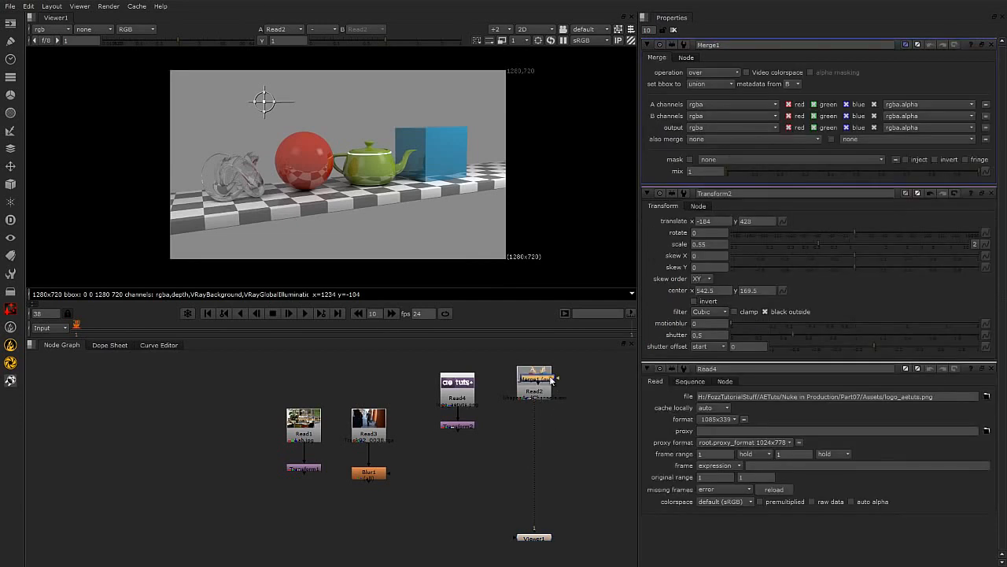
left_click_drag(542, 409, 543, 452)
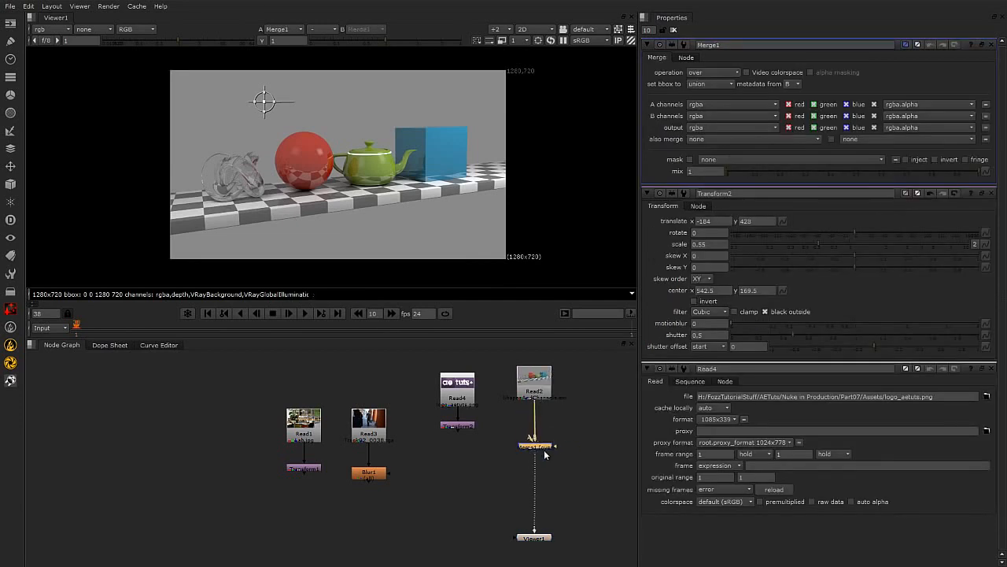
key("ctrl+z")
left_click(564, 449)
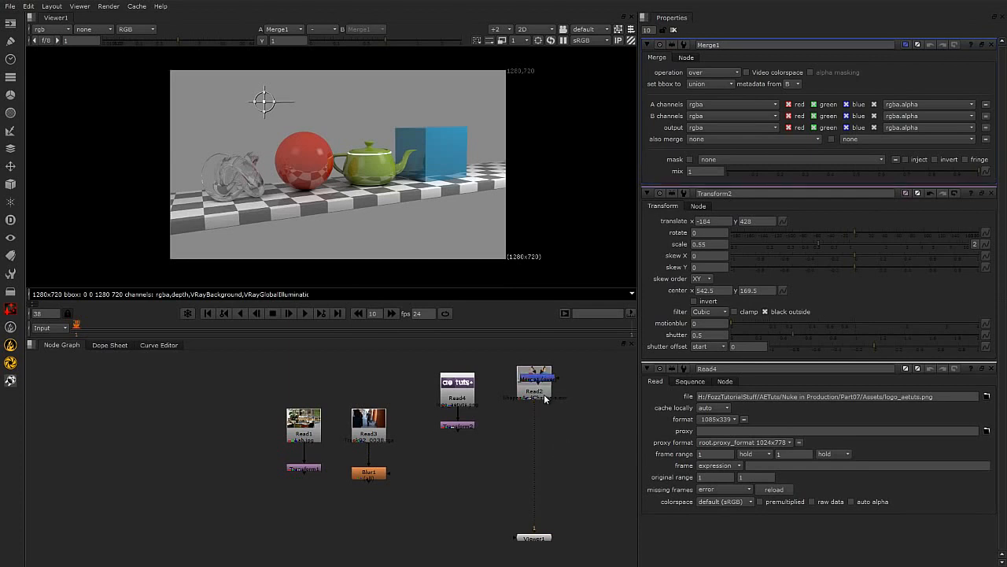
Undo the misplaced Merge node, create a new Merge from Read2, and place it below Read2.
key("ctrl+z")
key("ctrl+z")
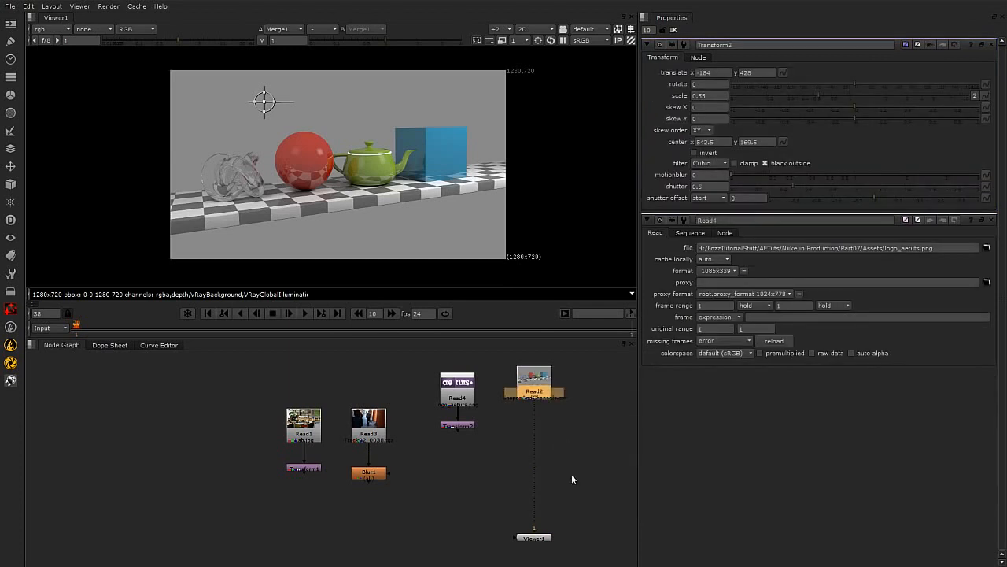
key("m")
left_click_drag(543, 391, 538, 458)
scroll(535, 458, "up", 5)
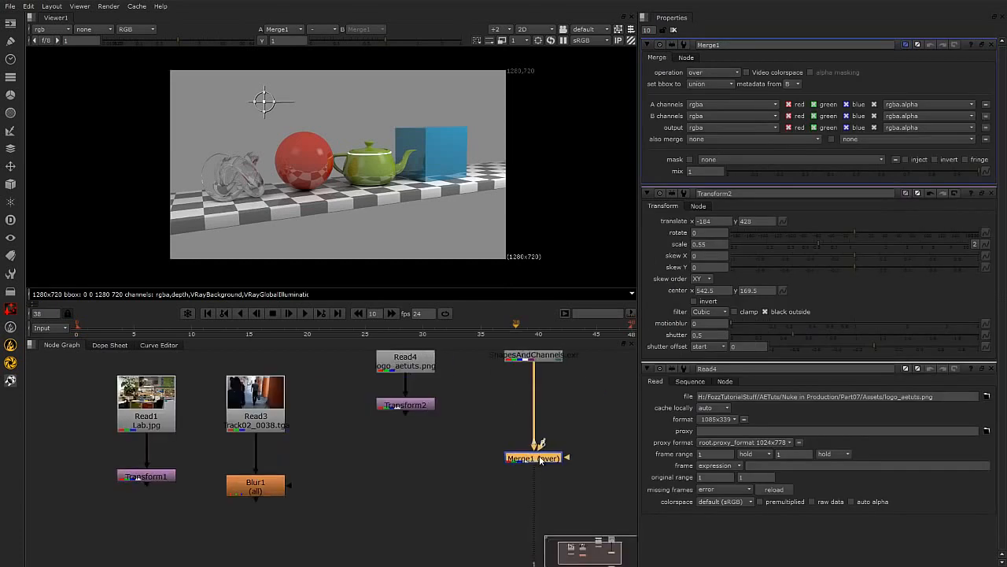
scroll(546, 455, "down", 3)
left_click_drag(551, 458, 550, 437)
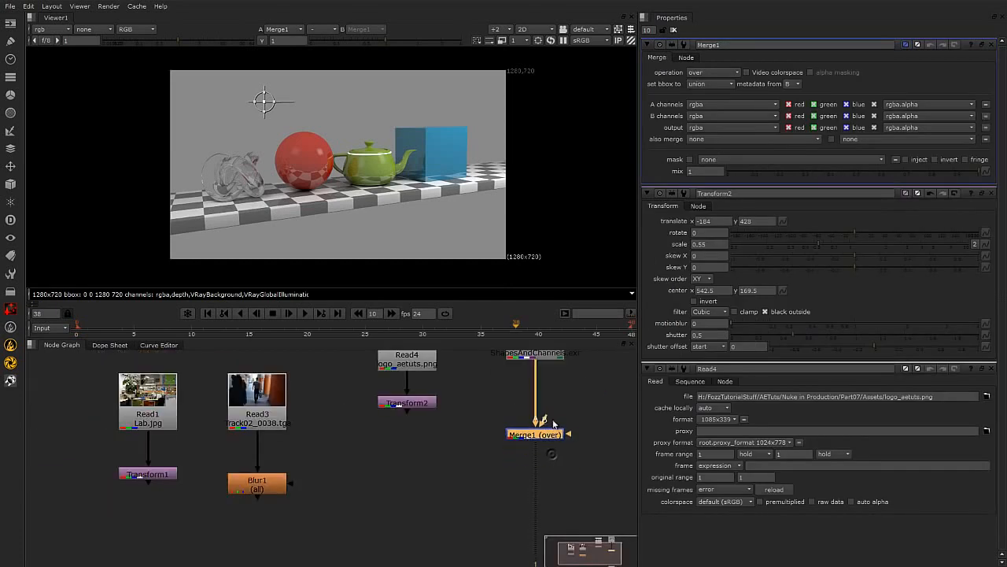
Connect the free B input of Merge1 to Transform2, leaving its A input on Read2.
middle_click_drag(548, 424, 532, 456)
mouse_move(521, 473)
left_mouse_down()
mouse_move(576, 441)
mouse_move(562, 418)
mouse_move(567, 402)
mouse_move(558, 414)
left_mouse_up()
middle_click_drag(558, 414, 538, 446)
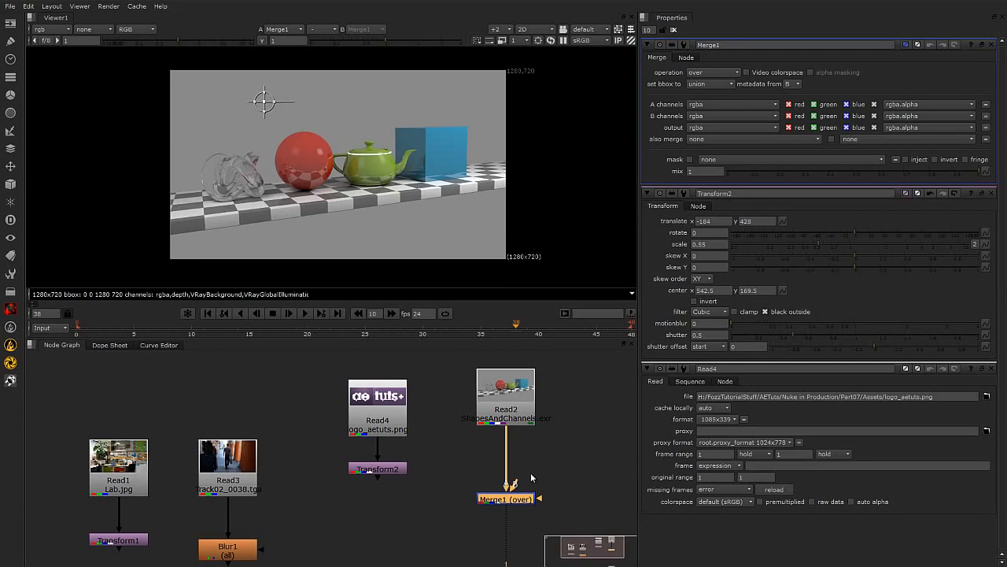
middle_click_drag(529, 474, 526, 472)
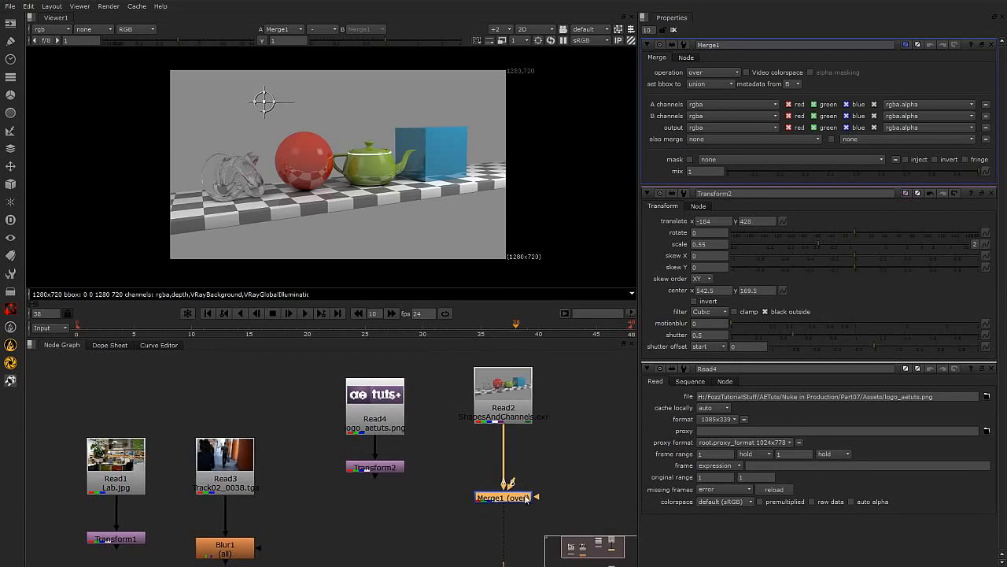
middle_click_drag(504, 429, 494, 413)
scroll(495, 417, "down", 1)
scroll(518, 467, "up", 1)
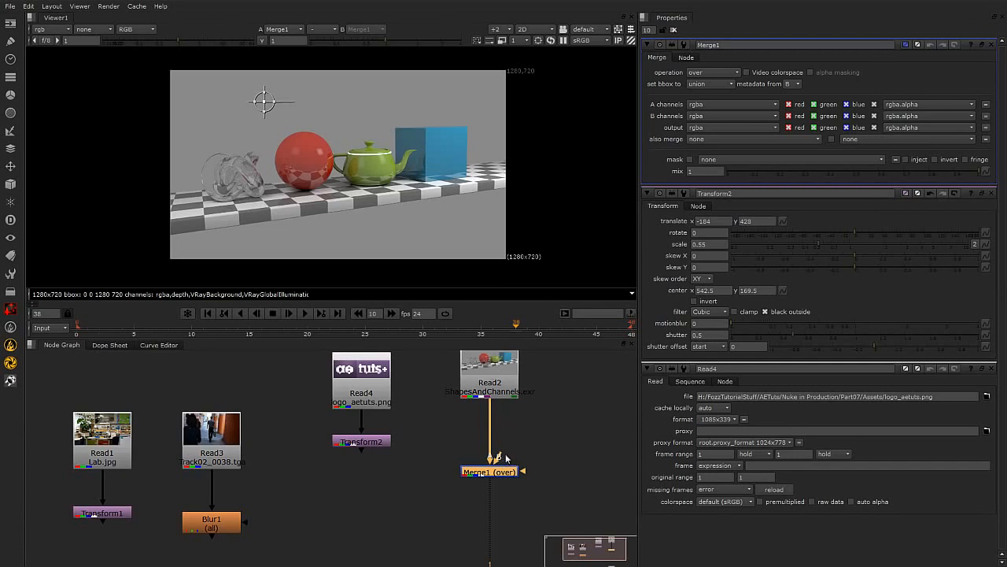
left_click_drag(500, 458, 375, 439)
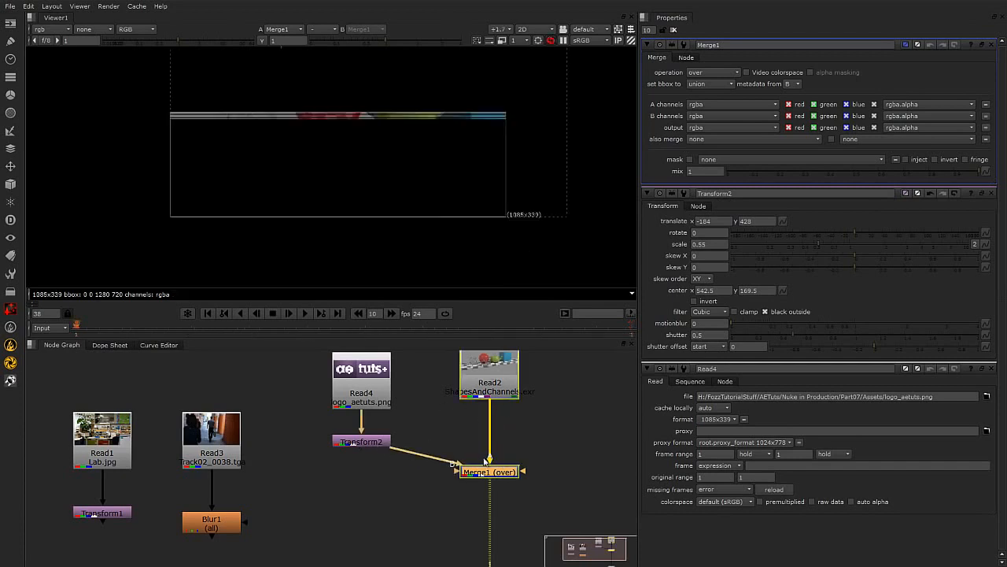
scroll(365, 186, "down", 1)
scroll(380, 206, "up", 1)
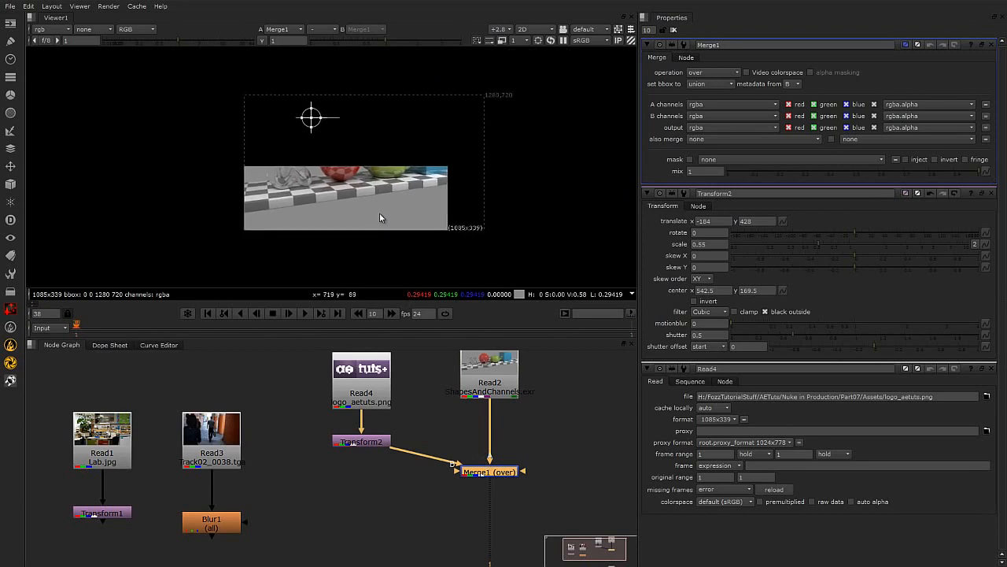
Swap the connections of Merge1 so that A takes Transform2 and B takes Read2.
left_click_drag(397, 450, 427, 438)
left_click_drag(489, 409, 362, 444)
scroll(251, 165, "up", 1)
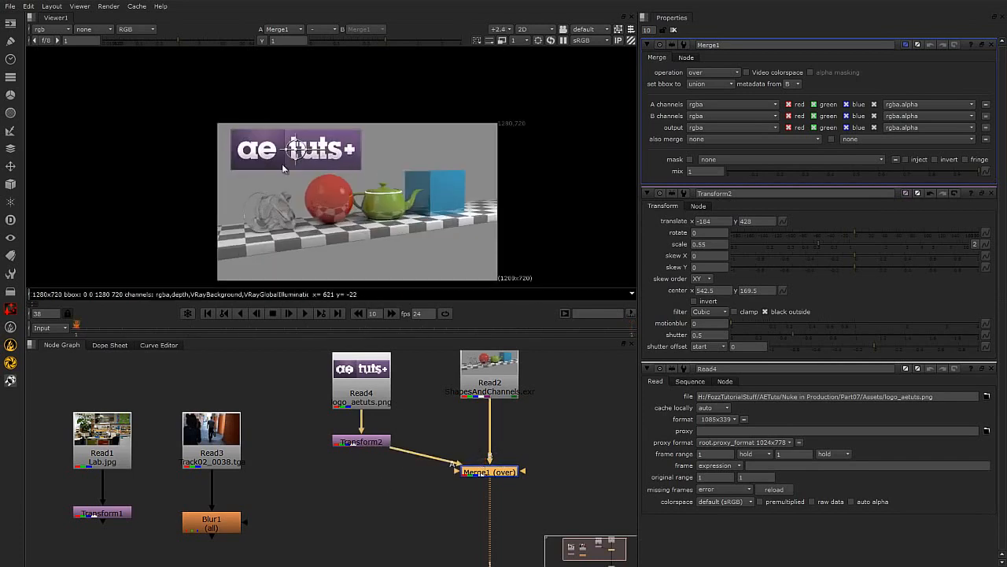
middle_click_drag(338, 205, 307, 181)
Disable and re-enable Merge1 to compare the image with and without the logo.
left_click(400, 469)
left_click(479, 472)
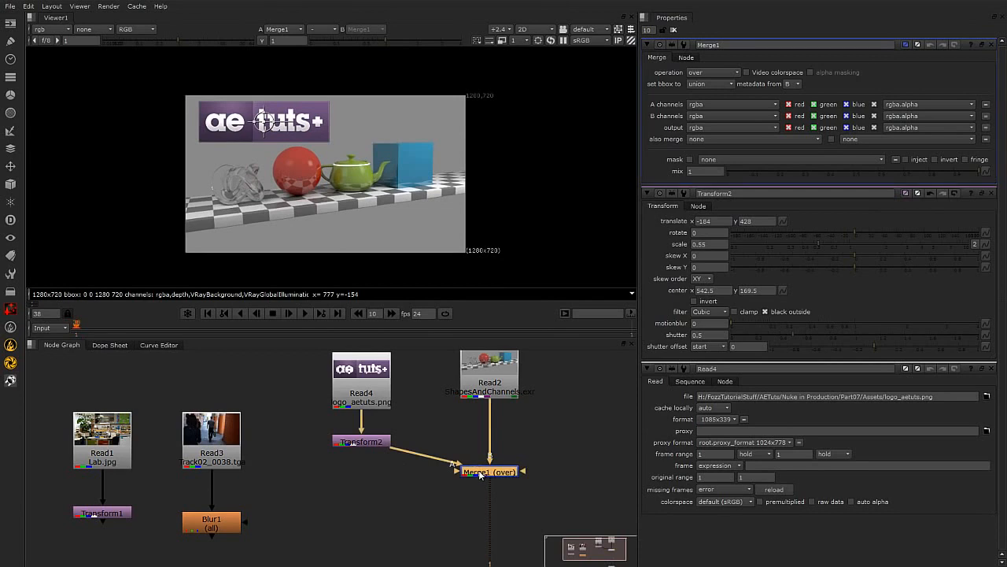
key("d")
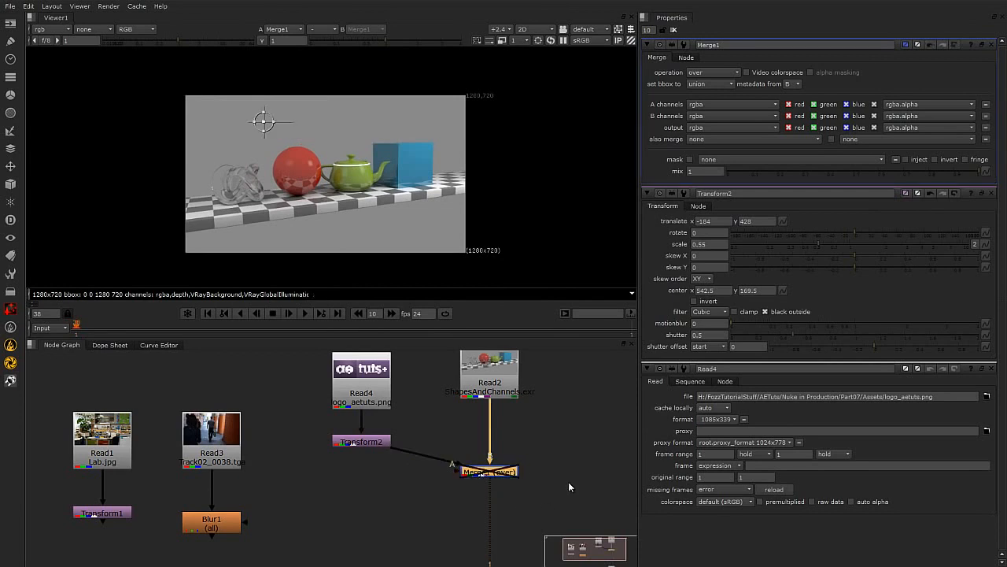
key("d")
key("d")
key("d")
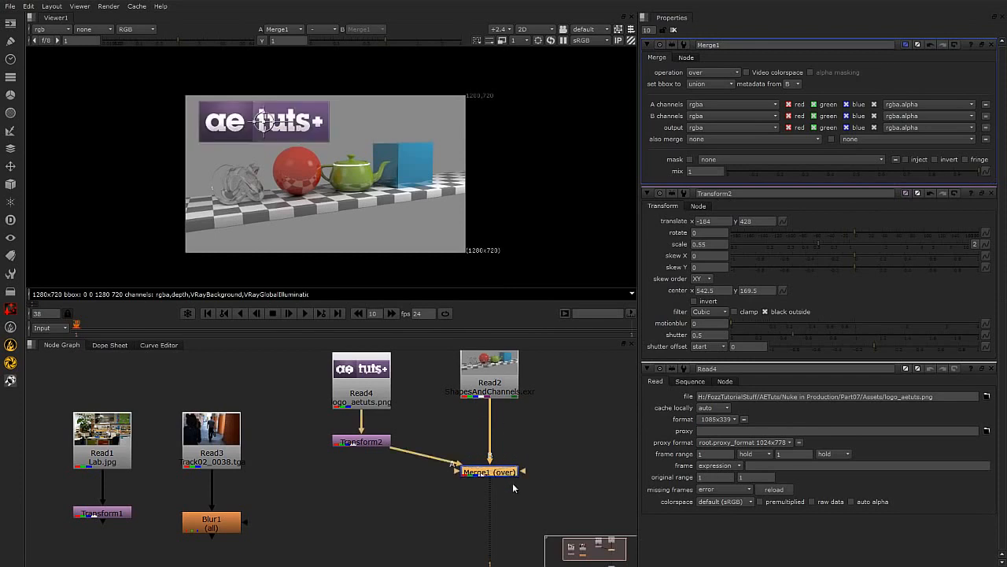
Turn off "new Merge nodes connect A input" in the Node Graph preferences and close the preferences.
middle_click_drag(512, 482, 435, 505)
left_click(435, 506)
left_click(28, 6)
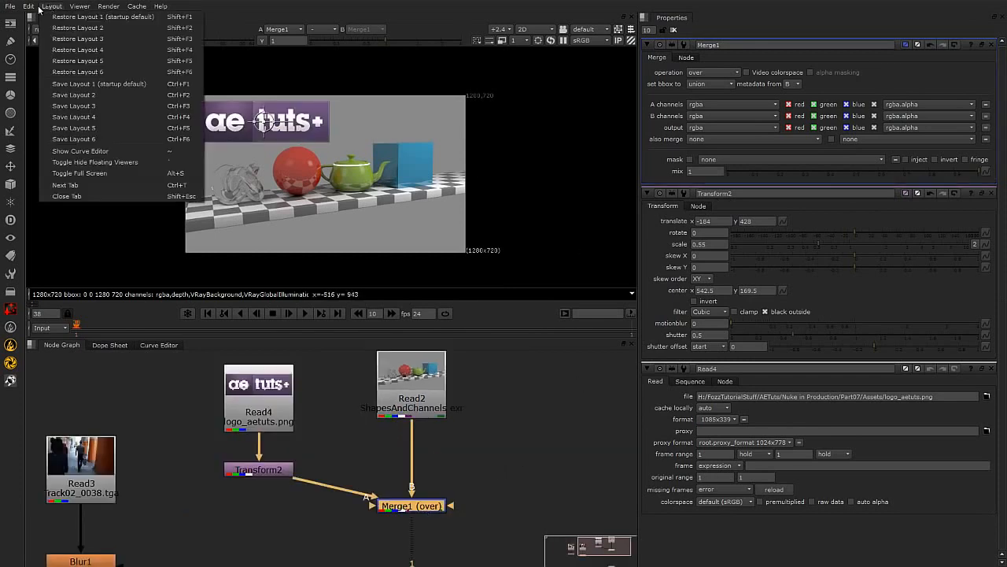
left_click(118, 258)
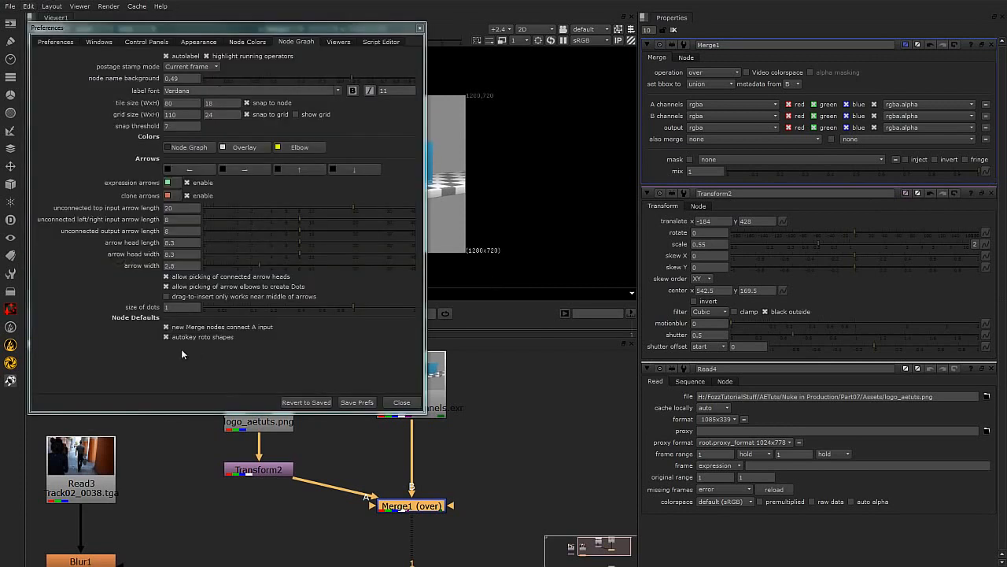
left_click(166, 327)
left_click(166, 327)
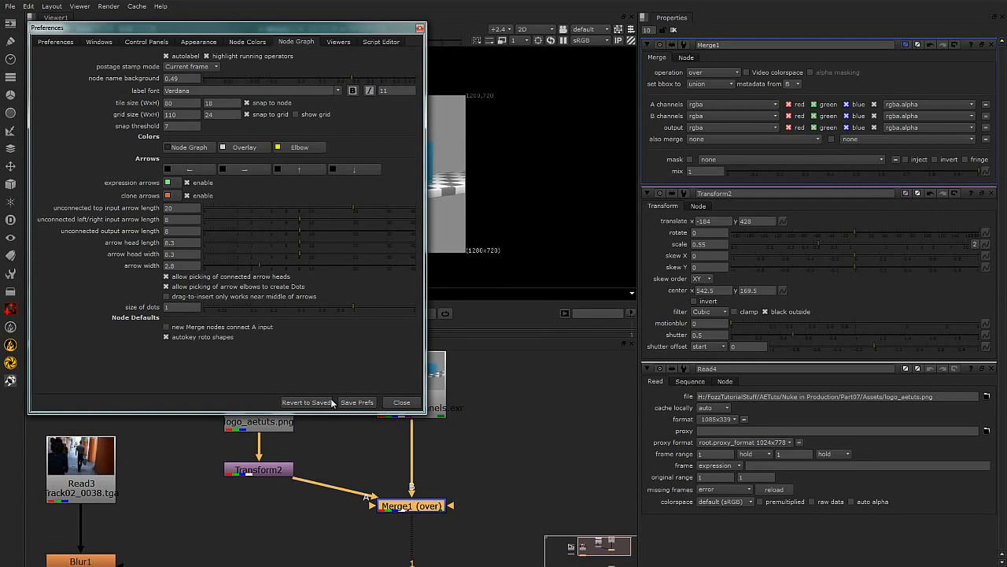
left_click(405, 402)
Delete Merge1, create a new Merge node from Read2, and place it below Read2.
key("Delete")
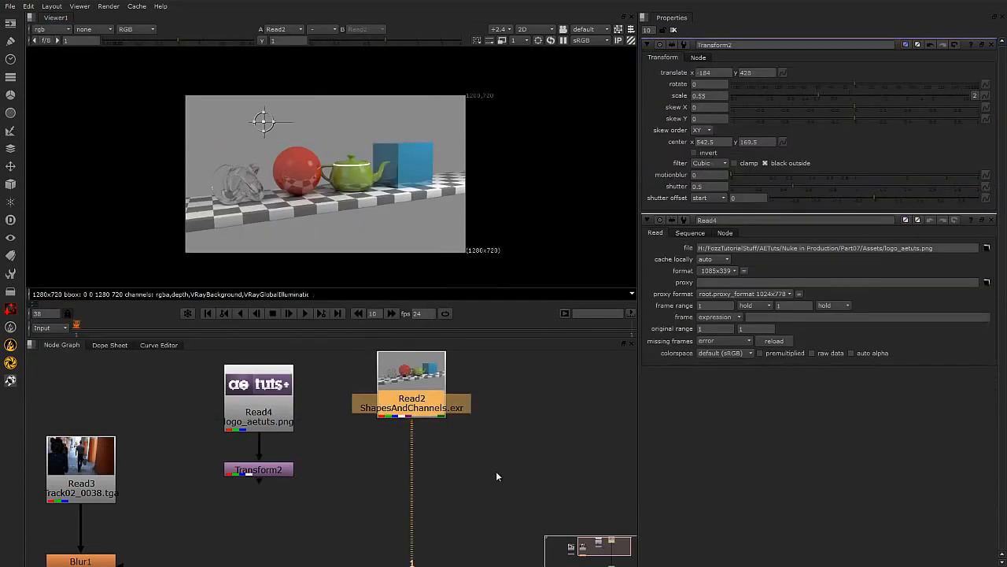
scroll(543, 449, "down", 1)
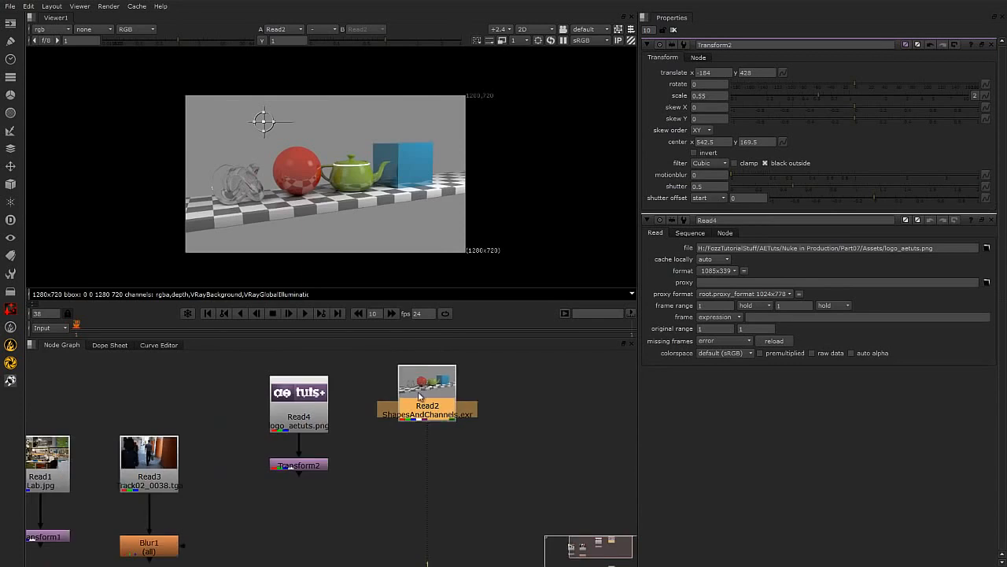
key("m")
left_click_drag(425, 414, 421, 463)
scroll(424, 463, "up", 1)
scroll(424, 462, "up", 1)
scroll(431, 376, "down", 2)
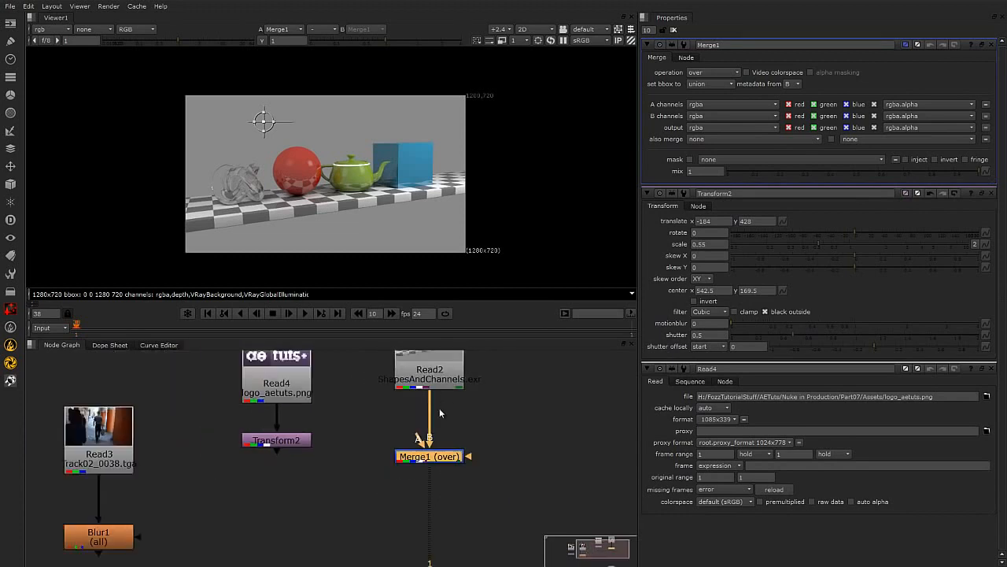
Connect the A input of the new Merge1 node to Transform2 to composite the logo over the render.
left_click_drag(418, 437, 283, 443)
scroll(454, 466, "down", 1)
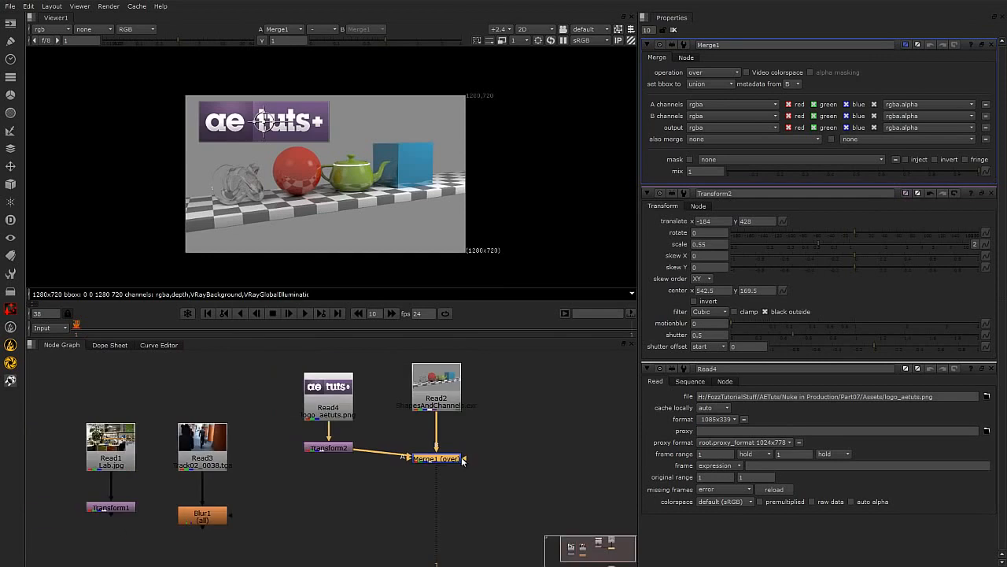
scroll(465, 460, "up", 1)
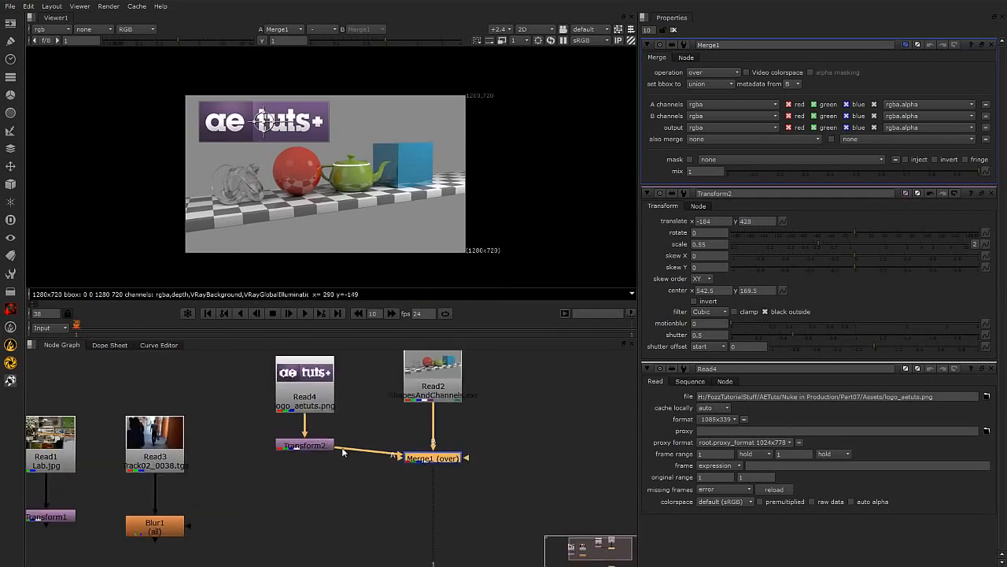
scroll(444, 489, "down", 1)
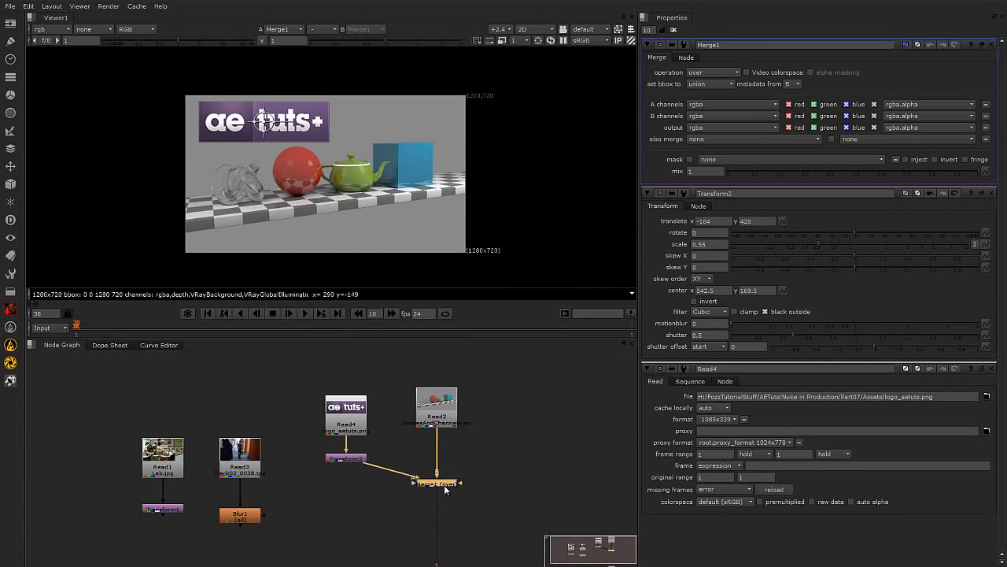
scroll(444, 485, "up", 1)
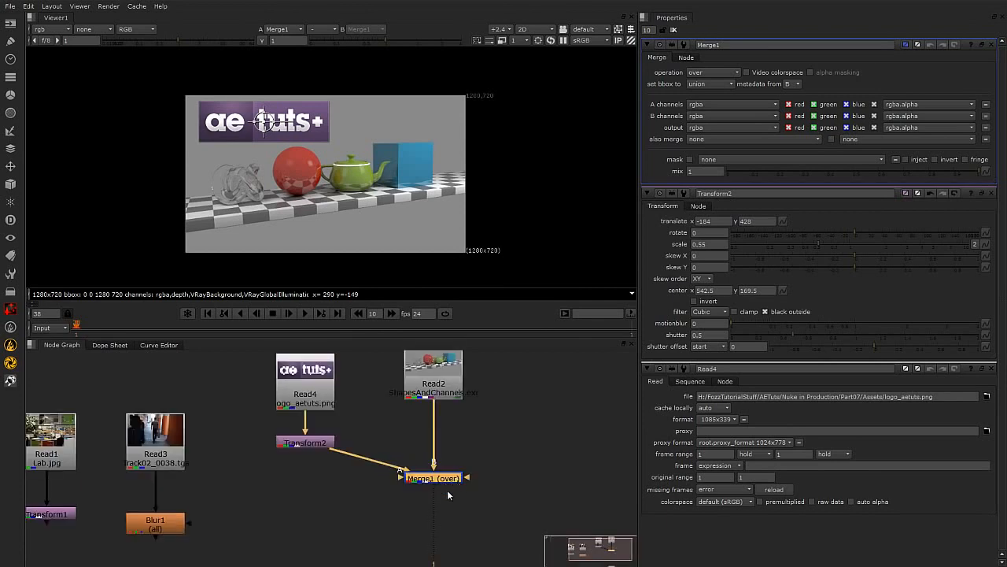
scroll(454, 487, "up", 1)
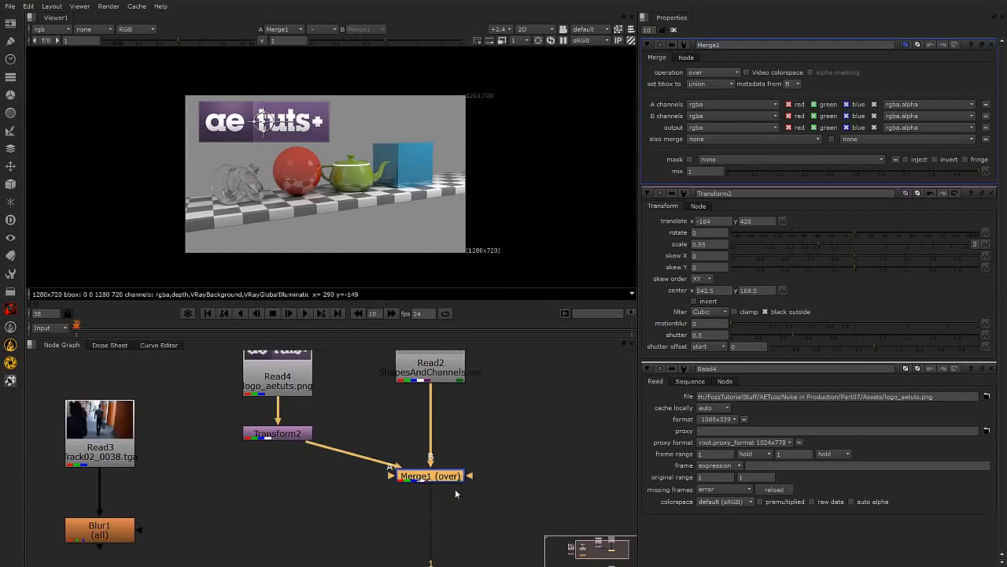
middle_click_drag(455, 489, 453, 504)
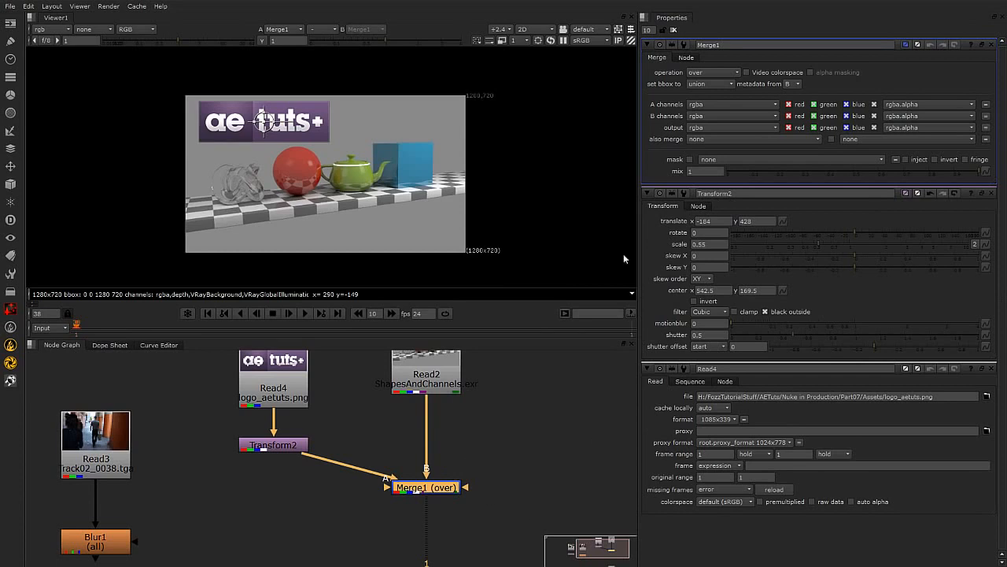
Review the Windows preferences, open the script command dialog to check its default language, and cancel it.
key("shift+s")
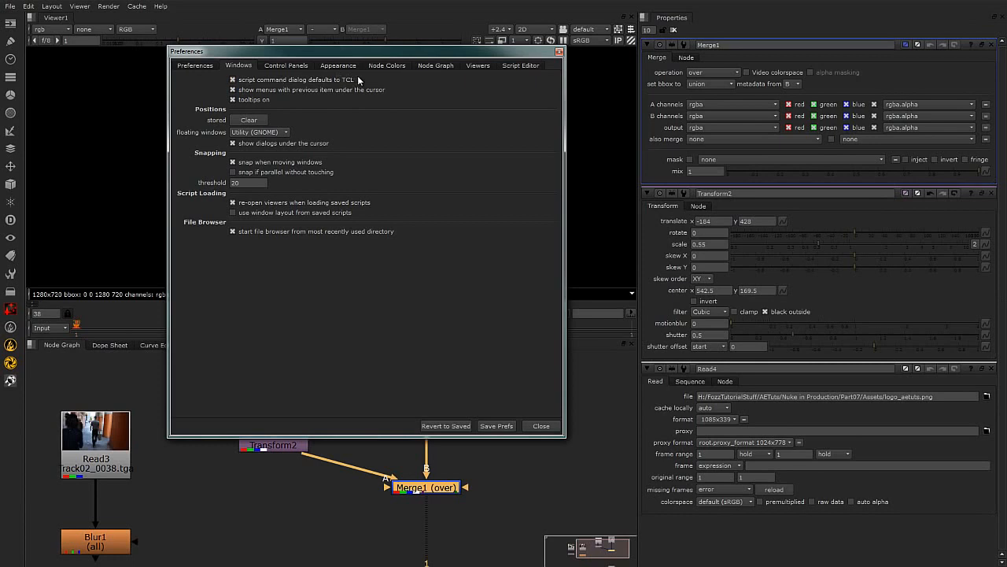
left_click(541, 426)
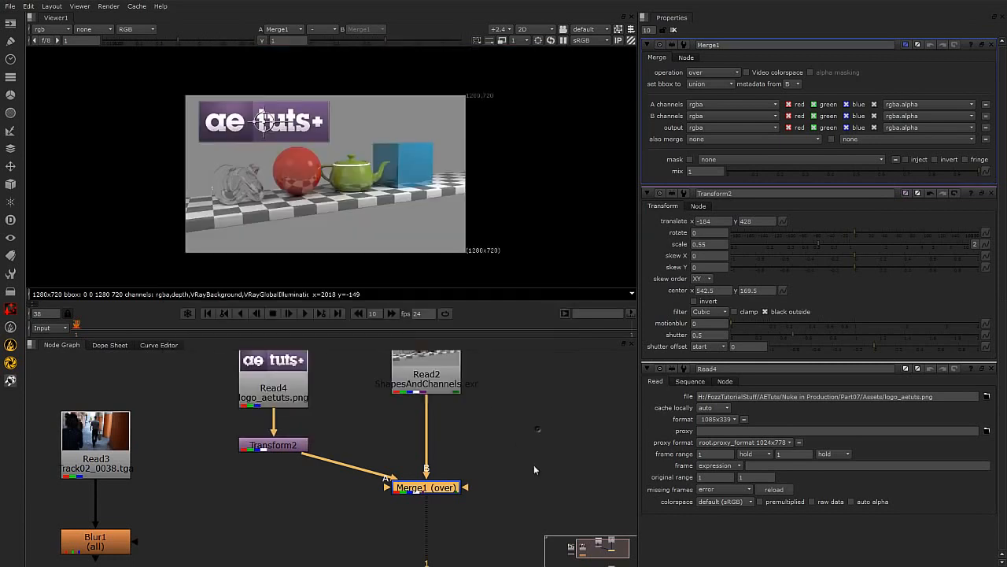
left_click(516, 438)
key("x")
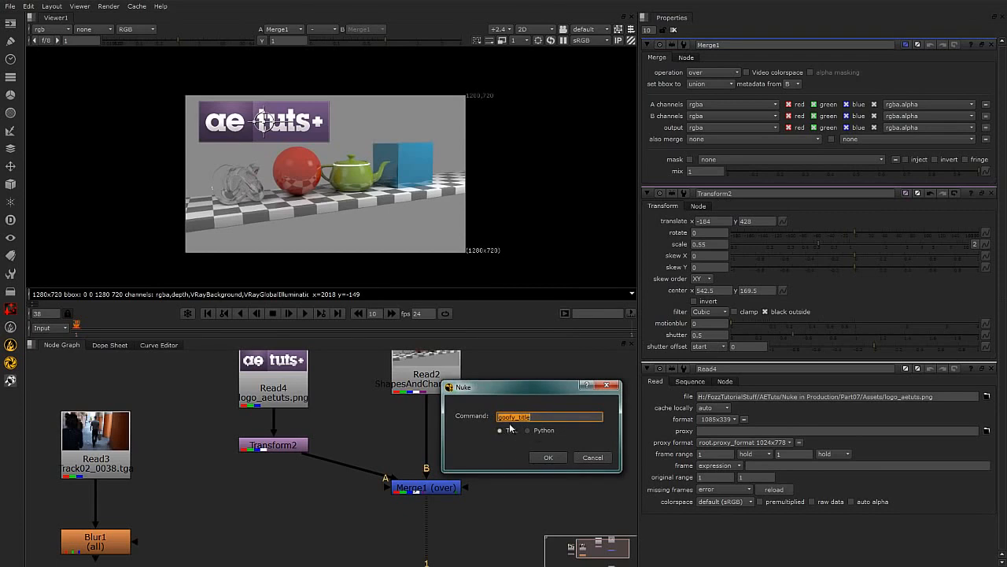
left_click(592, 457)
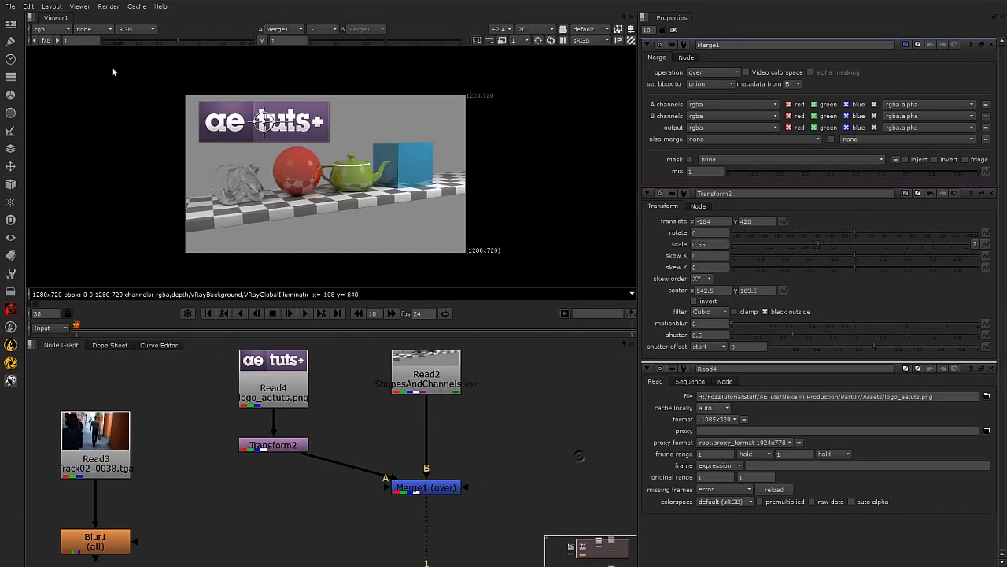
Turn off "script command dialog defaults to TCL" in the Windows preferences and check the script command dialog's default language.
left_click(28, 6)
left_click(92, 259)
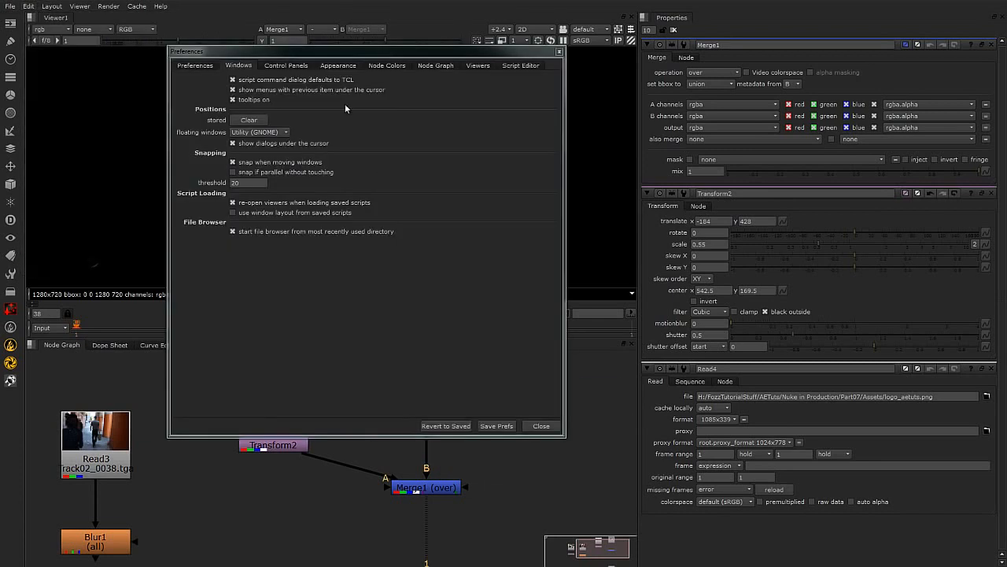
left_click(233, 79)
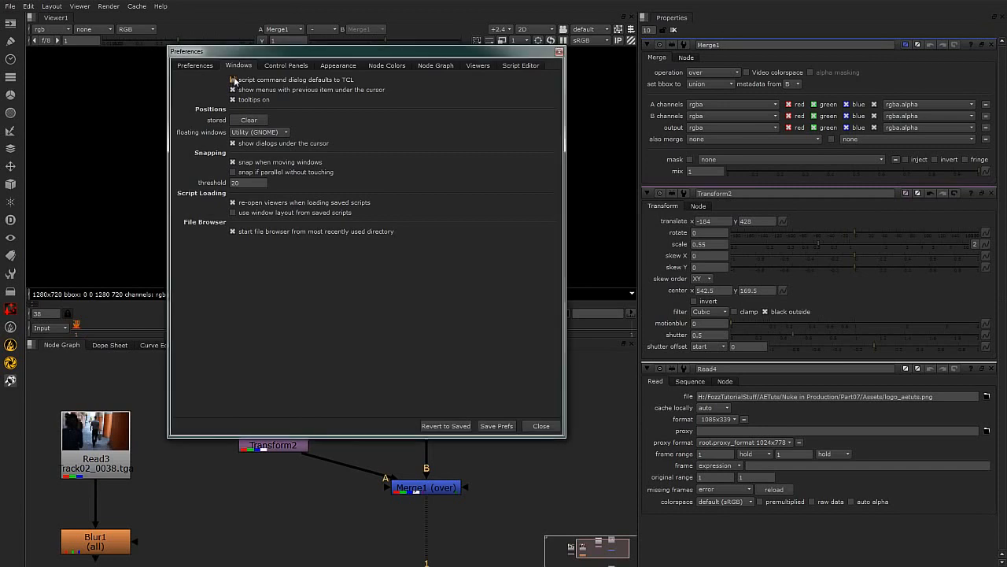
left_click(538, 429)
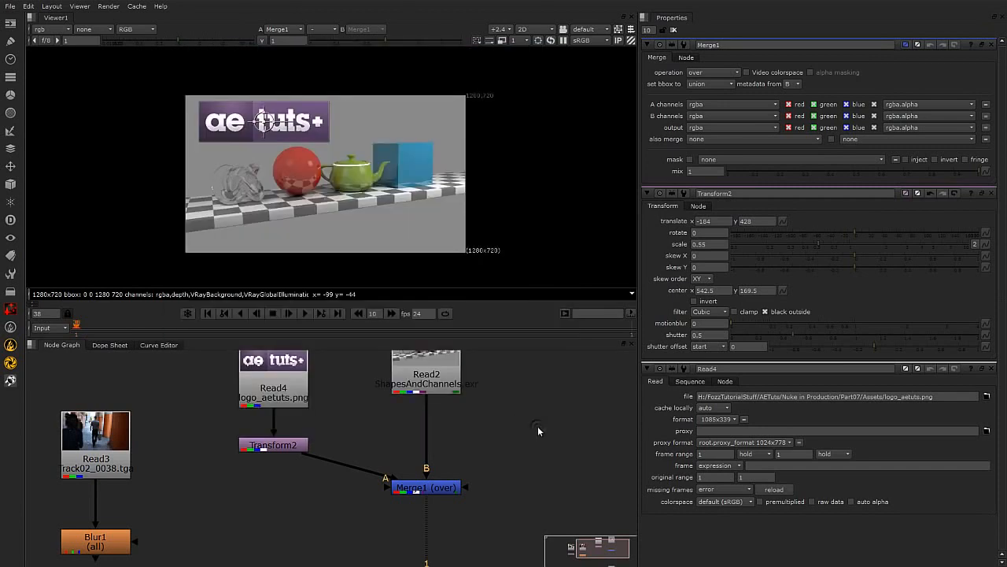
key("x")
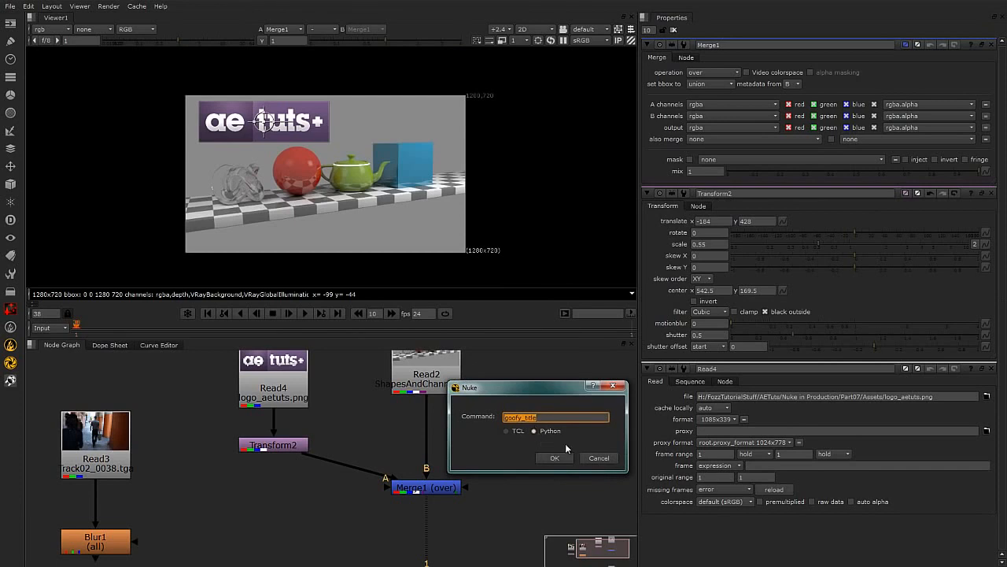
left_click(595, 459)
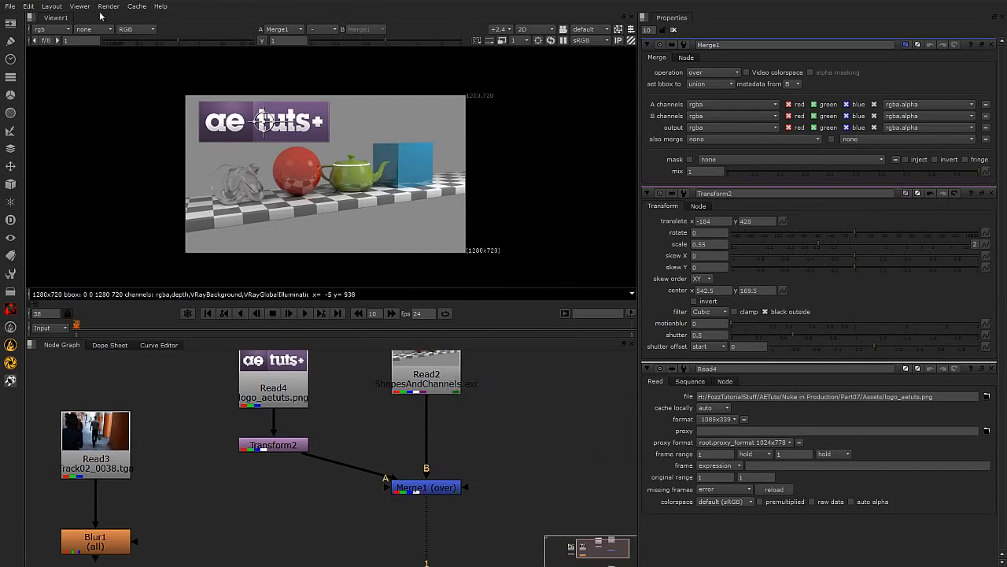
Reopen the Windows preferences and move the preferences window aside to uncover the viewer.
left_click(28, 6)
left_click(115, 260)
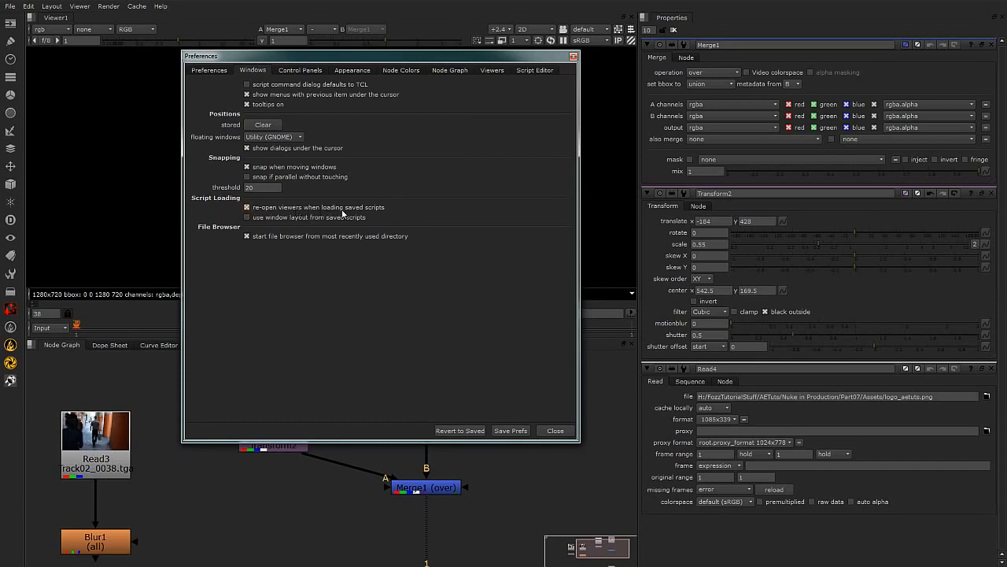
left_click_drag(402, 56, 674, 71)
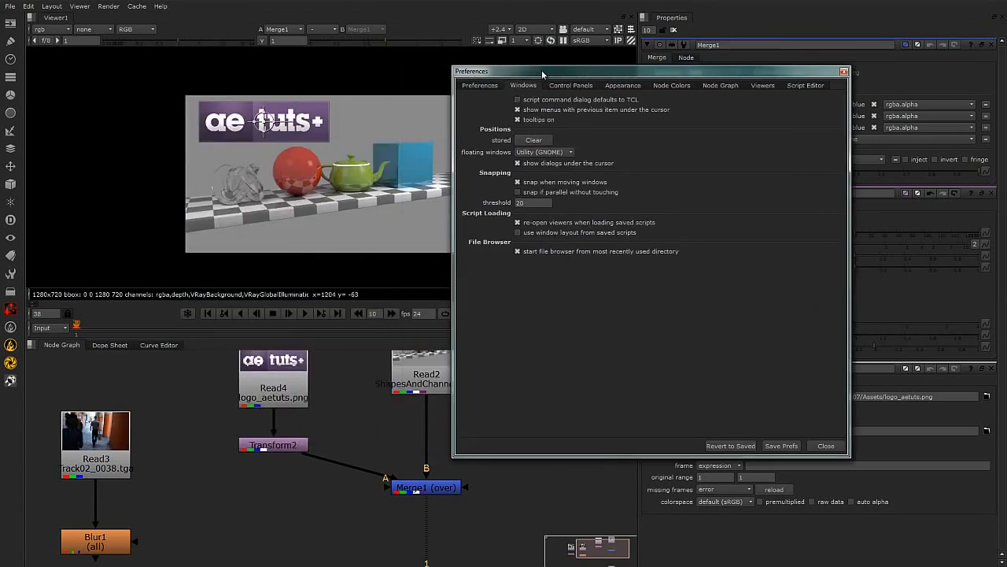
Enable "use window layout from saved scripts" in the Windows preferences.
left_click_drag(541, 70, 412, 56)
middle_click_drag(255, 433, 204, 415)
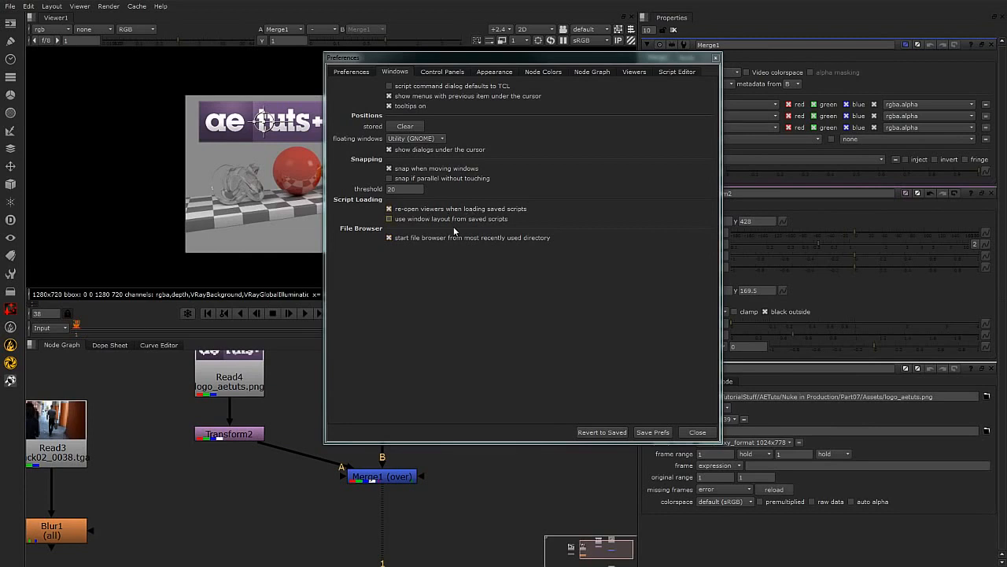
left_click(408, 221)
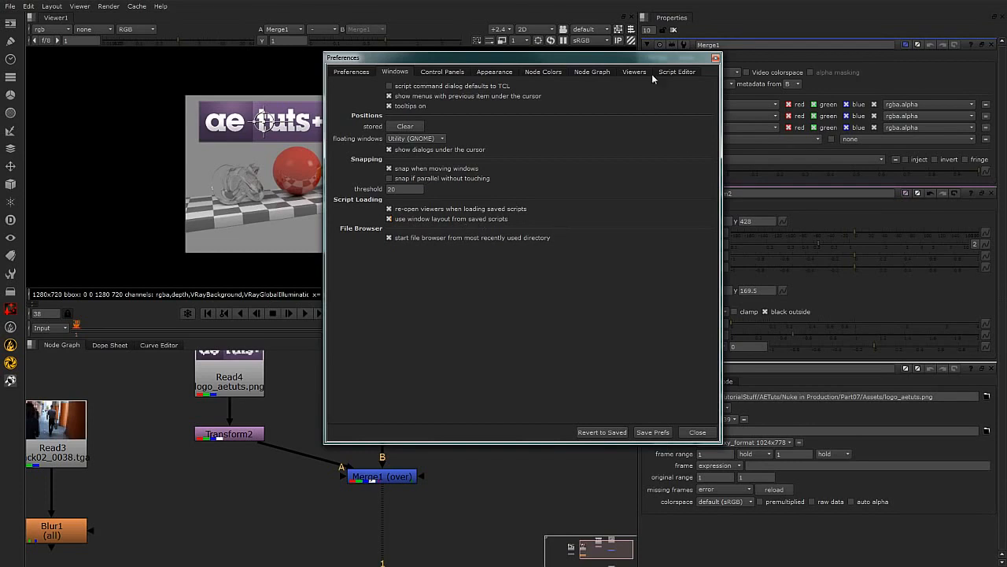
left_click_drag(550, 61, 384, 55)
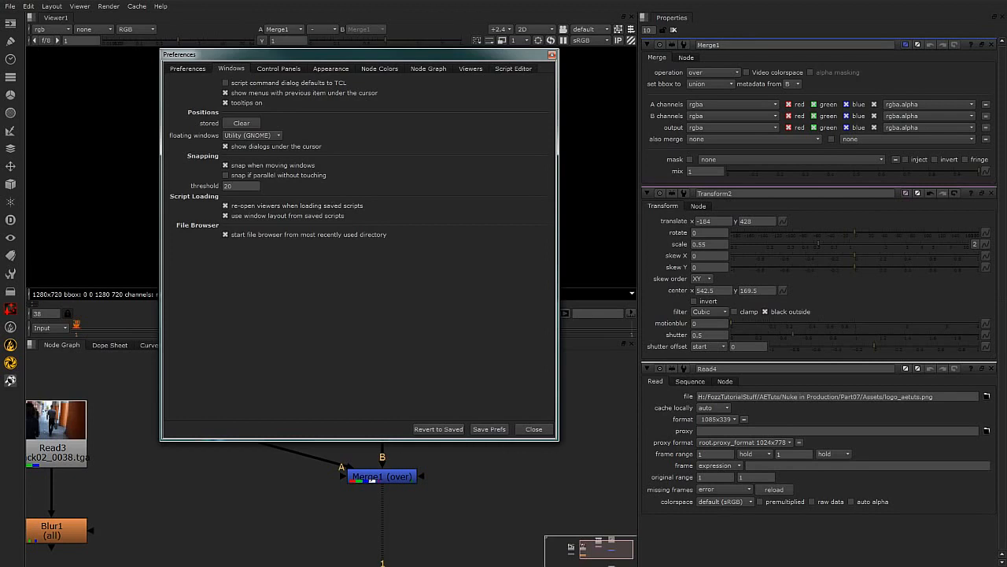
Set the maximum number of nodes in the Properties bin to 2.
left_click_drag(354, 53, 453, 52)
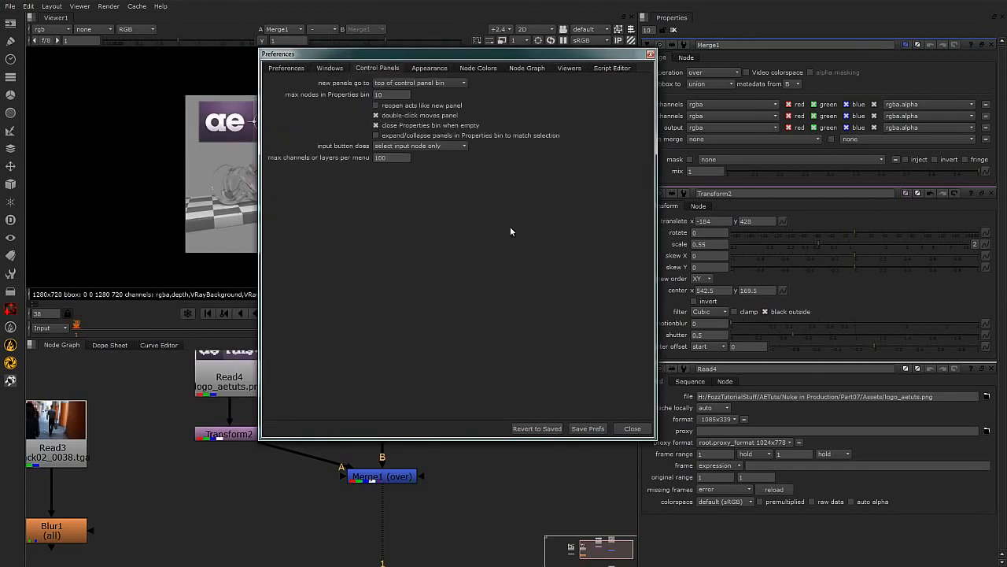
left_click_drag(410, 59, 309, 73)
double_click(391, 111)
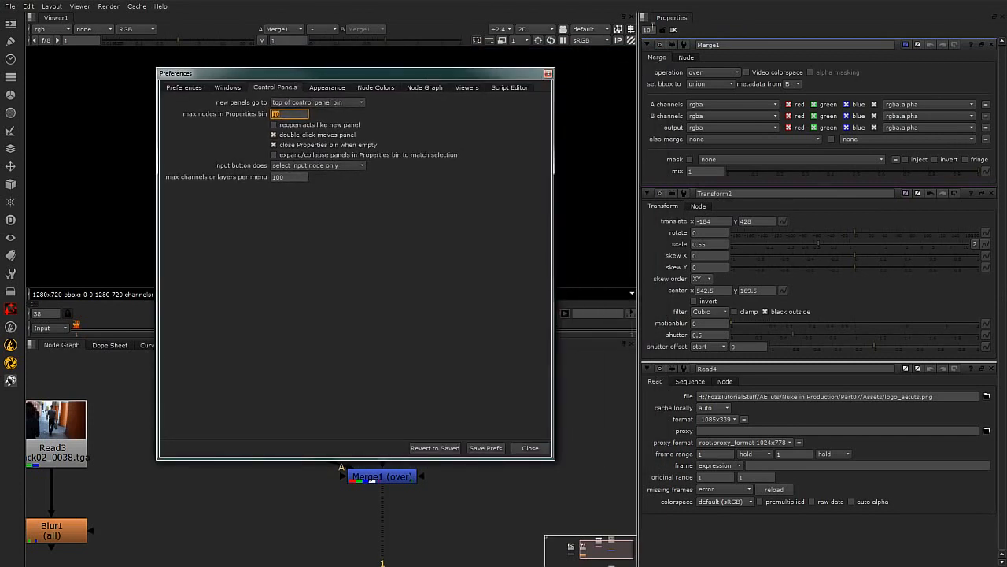
double_click(649, 30)
left_click(229, 137)
type("2")
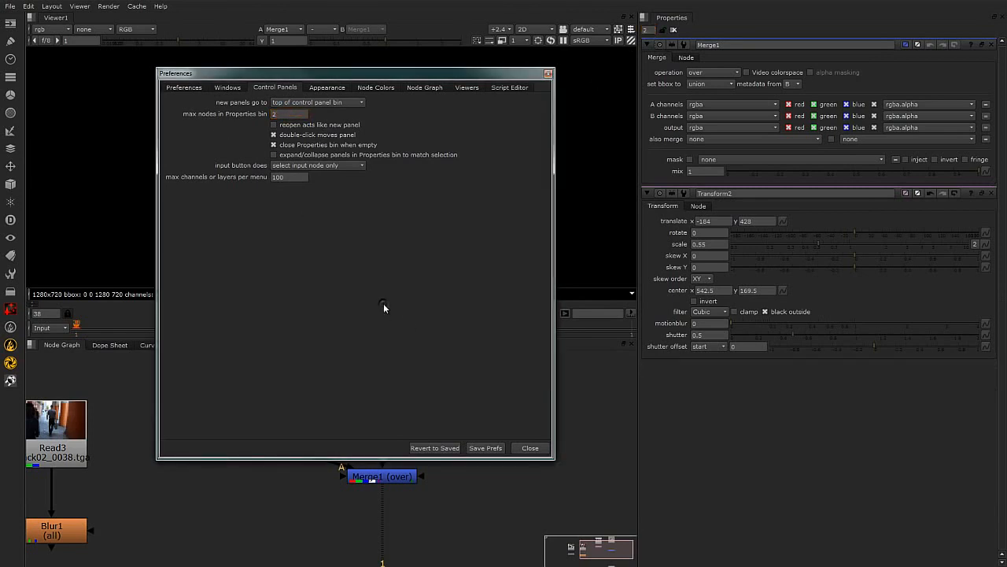
Review the Control Panels and Node Colors preferences, keeping the preferences window clear of the Properties panel.
left_click_drag(347, 73, 305, 66)
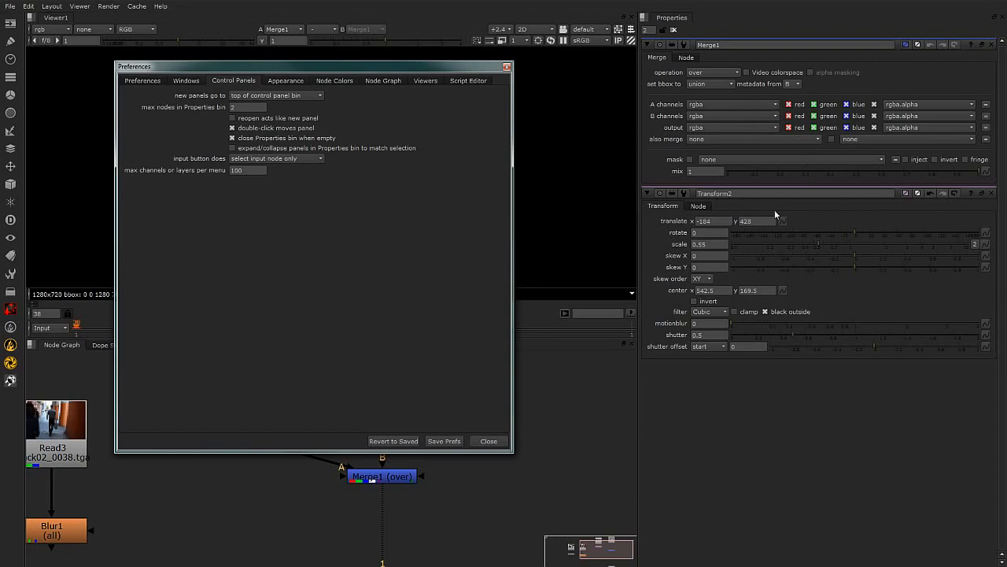
left_click_drag(463, 66, 446, 58)
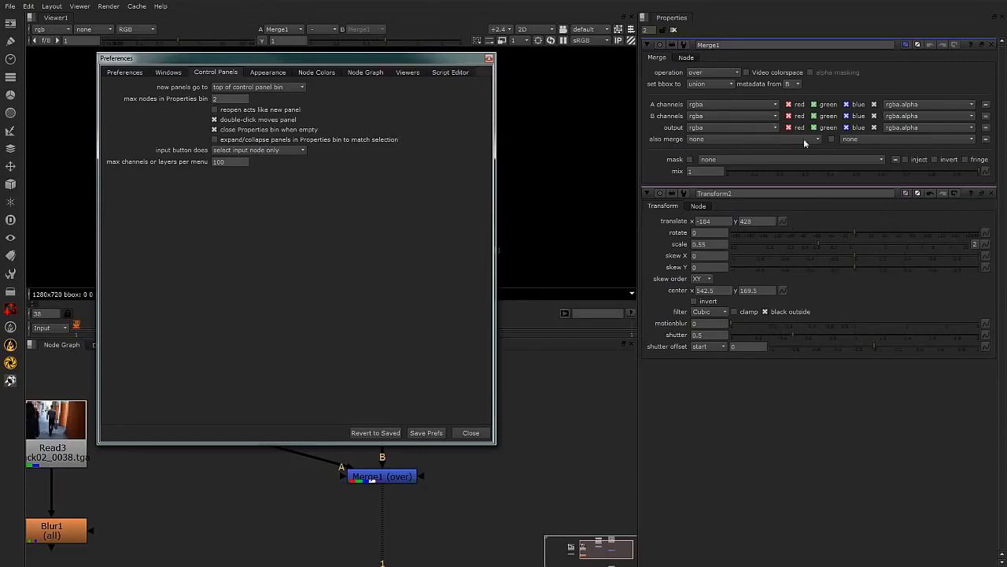
left_click(227, 99)
left_click(325, 288)
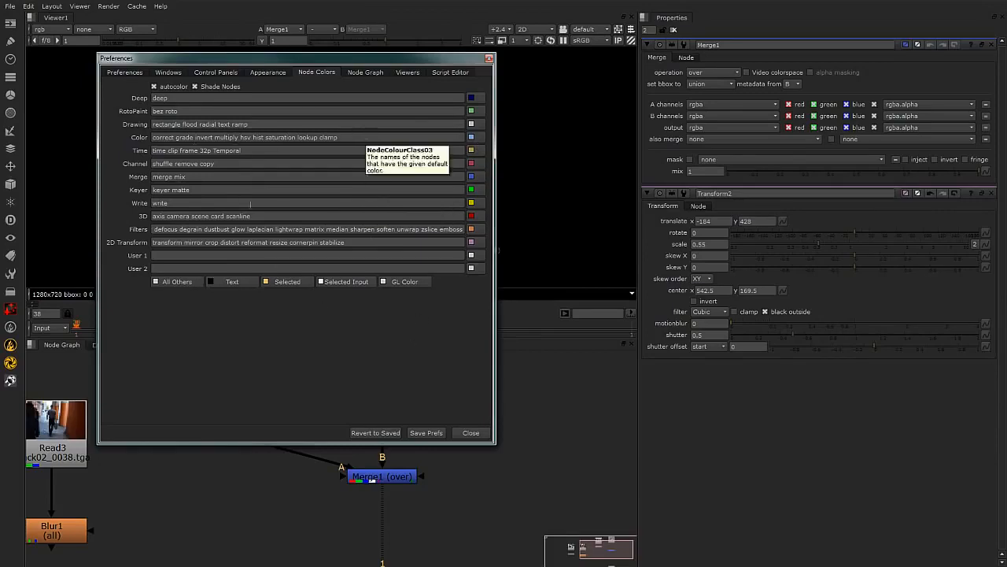
Inspect the postage stamp mode options in the Node Graph preferences and move the window away from the viewer and nodes.
left_click(365, 72)
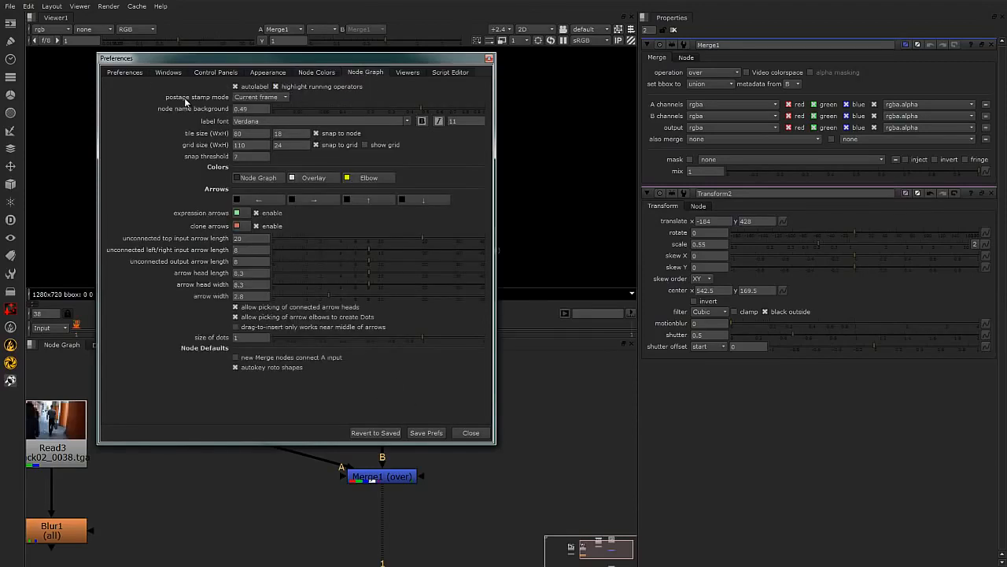
left_click(284, 98)
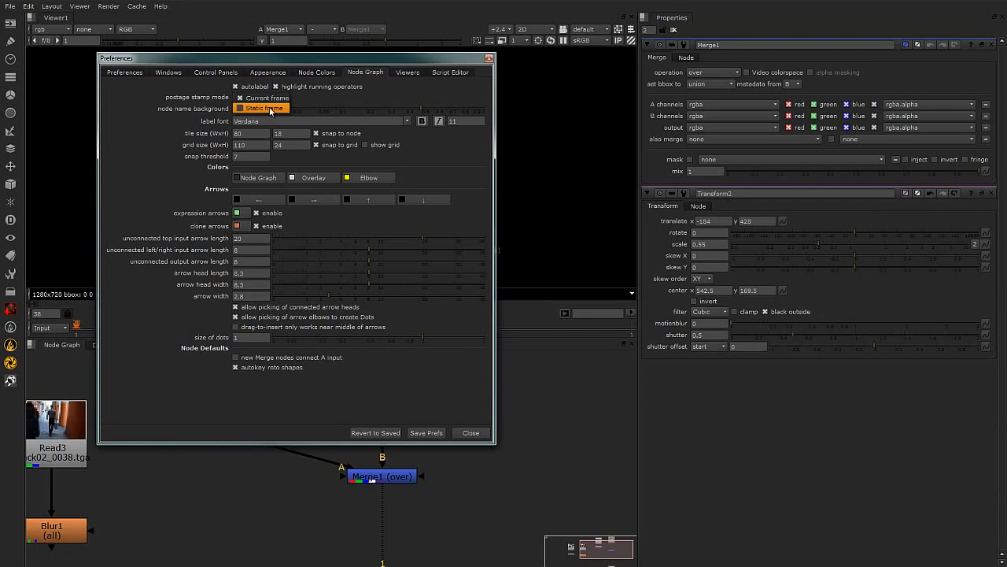
left_click(333, 60)
left_click_drag(423, 60, 837, 35)
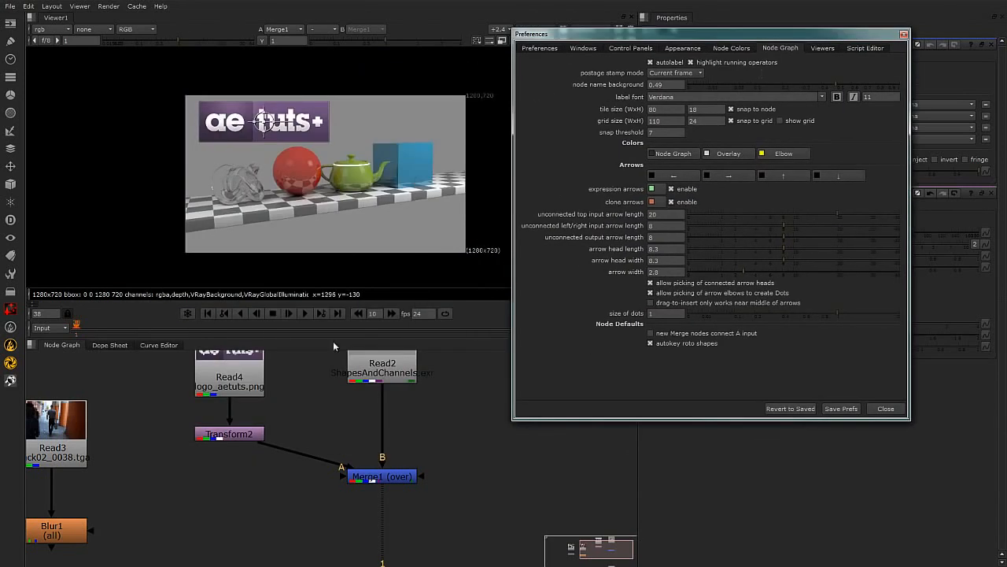
View Read3 and scrub through the timeline to compare its thumbnail with the viewer in Current frame mode.
left_click(66, 435)
key("1")
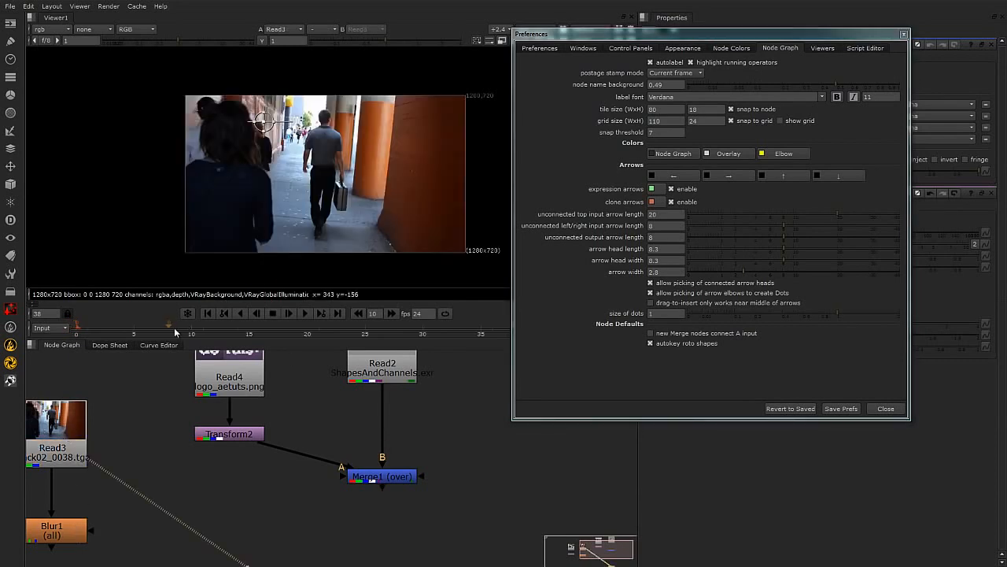
left_click_drag(174, 327, 390, 333)
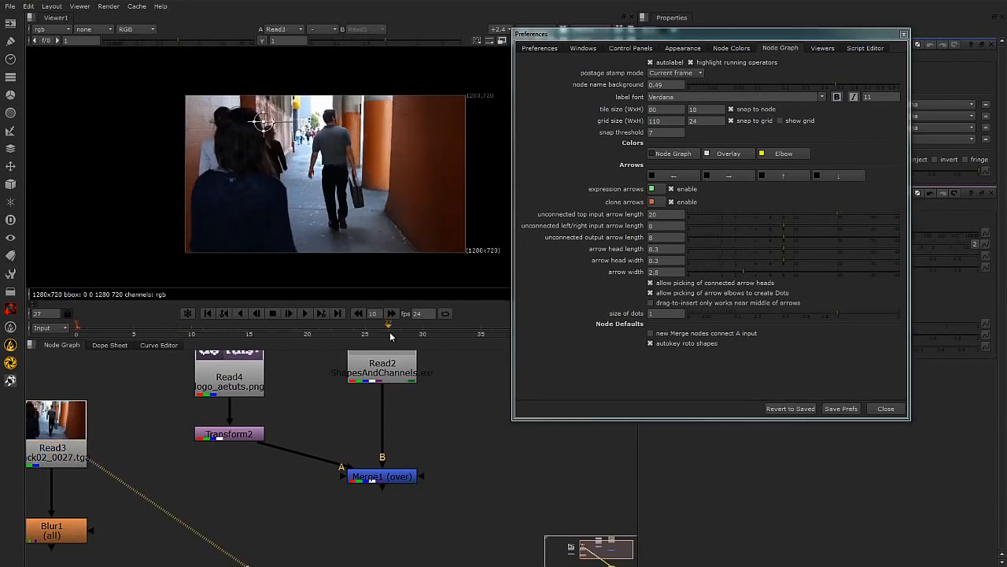
middle_click_drag(130, 452, 306, 450)
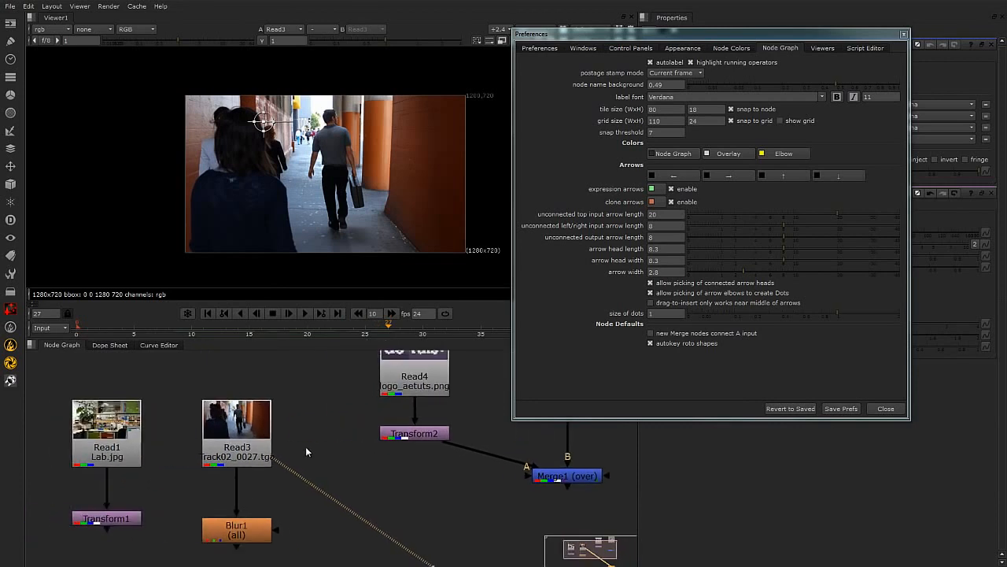
scroll(304, 449, "up", 2)
left_click_drag(316, 334, 398, 328)
scroll(219, 429, "down", 3)
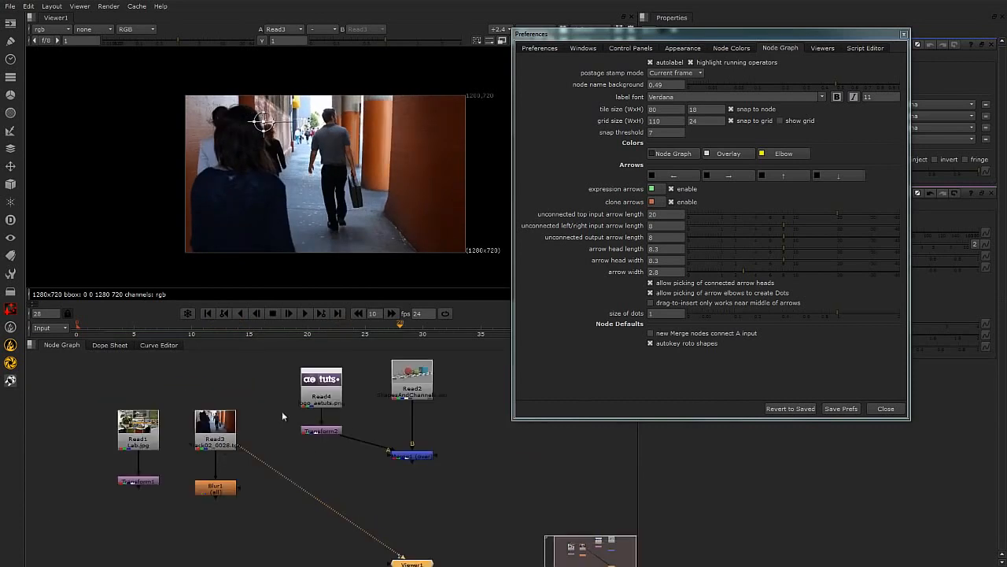
scroll(217, 438, "up", 5)
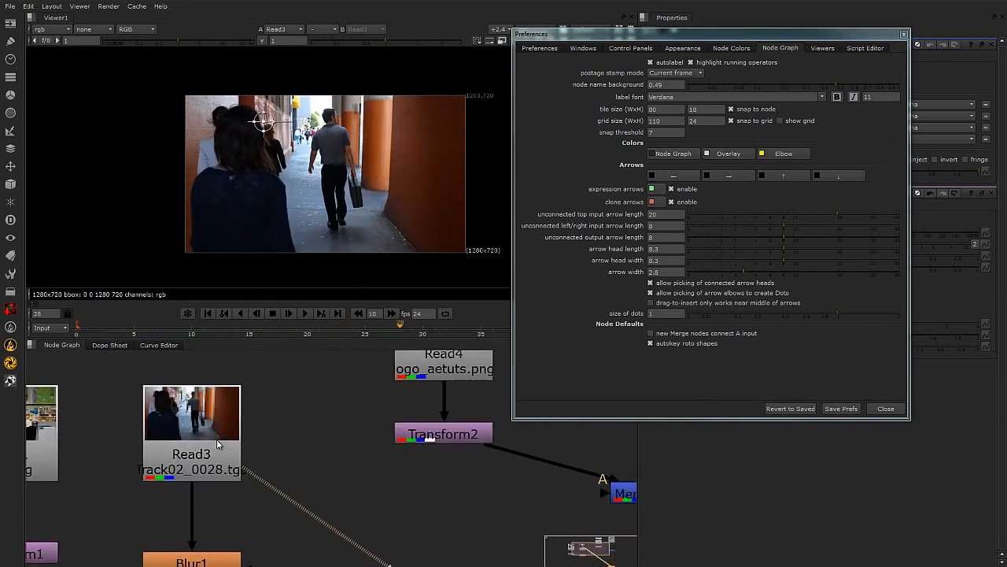
left_click_drag(400, 324, 341, 325)
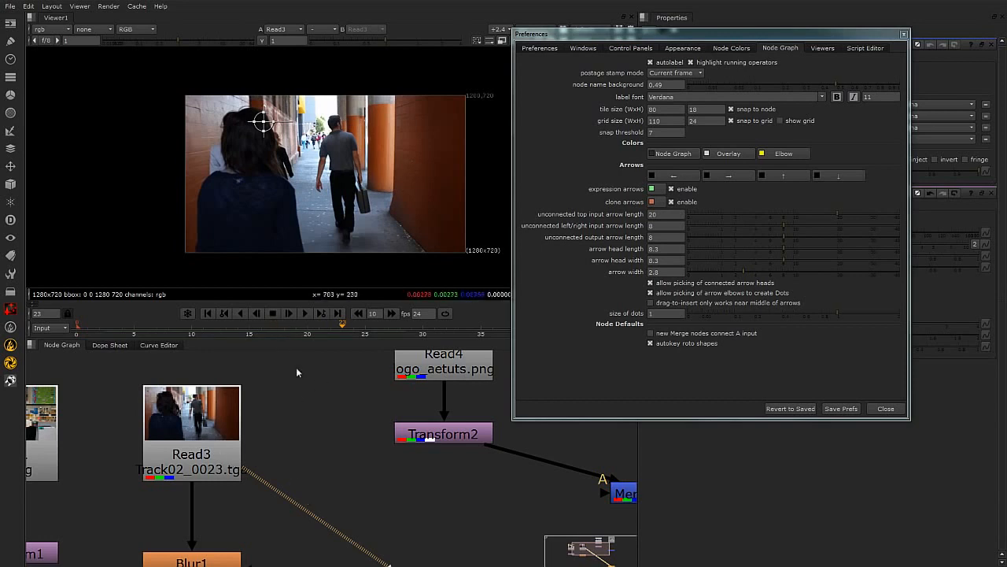
mouse_move(250, 329)
left_mouse_down()
mouse_move(100, 332)
mouse_move(230, 332)
left_mouse_up()
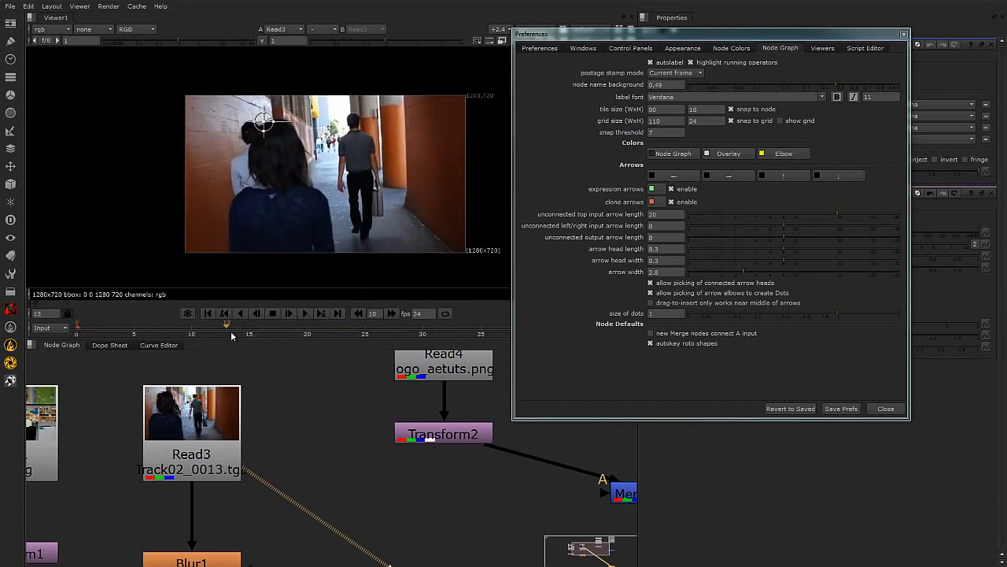
Set the Node Graph postage stamp mode to Static frame and select Read3 to check its thumbnail.
left_click(675, 72)
left_click(683, 82)
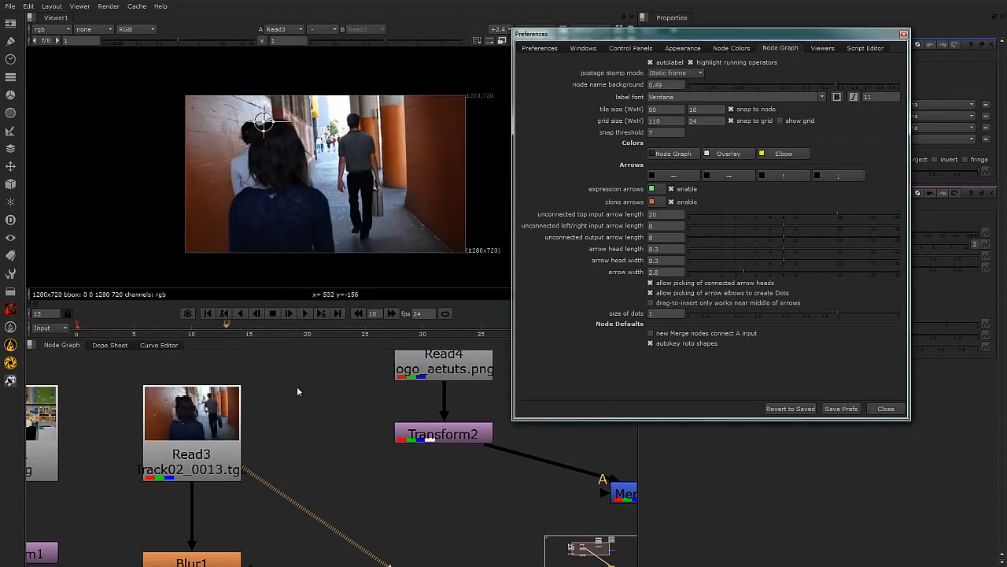
left_click(199, 423)
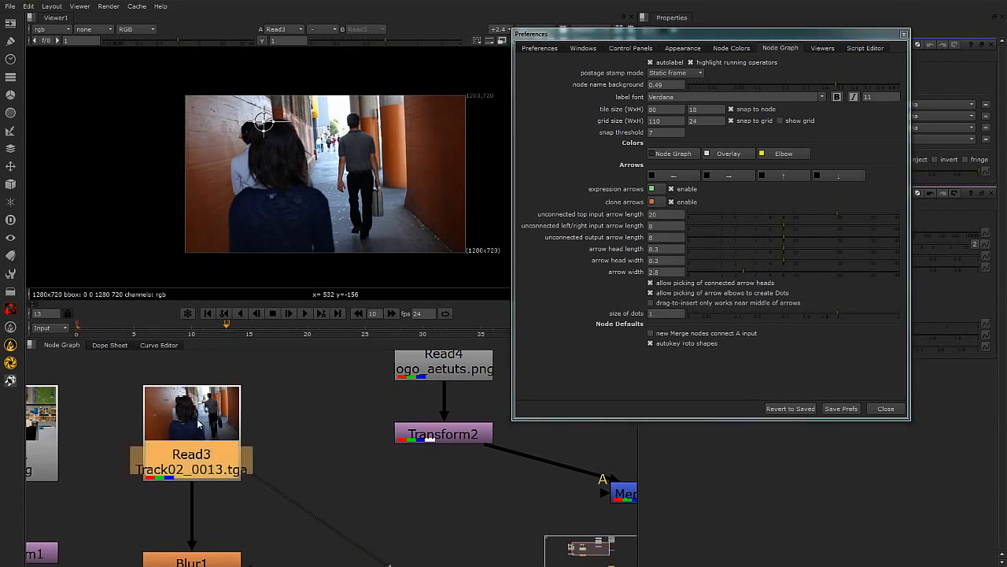
Set Read3's postage stamp static frame to 30 in its Node properties and uncover its thumbnail.
double_click(198, 423)
left_click_drag(856, 36, 446, 87)
left_click_drag(516, 79, 541, 63)
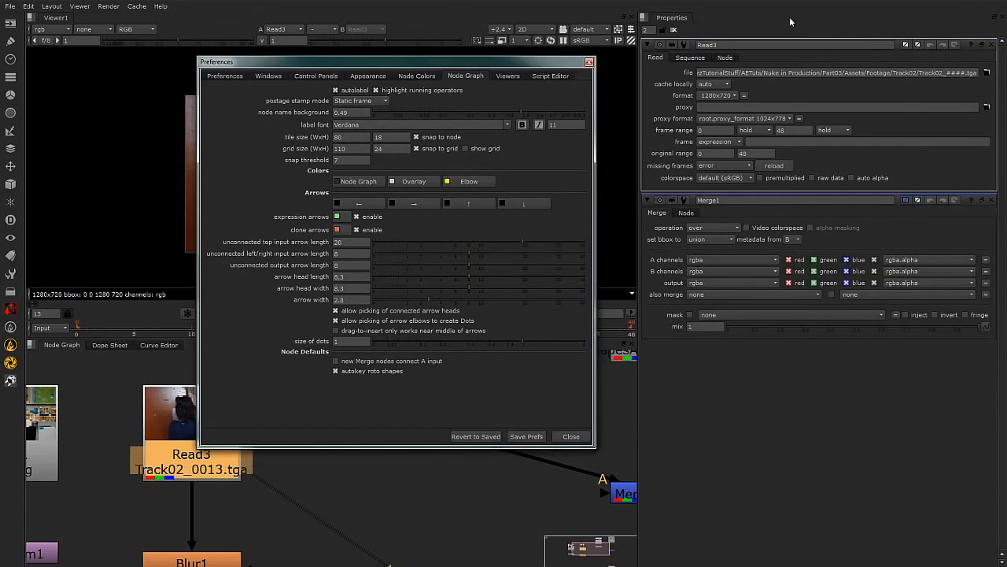
left_click(725, 57)
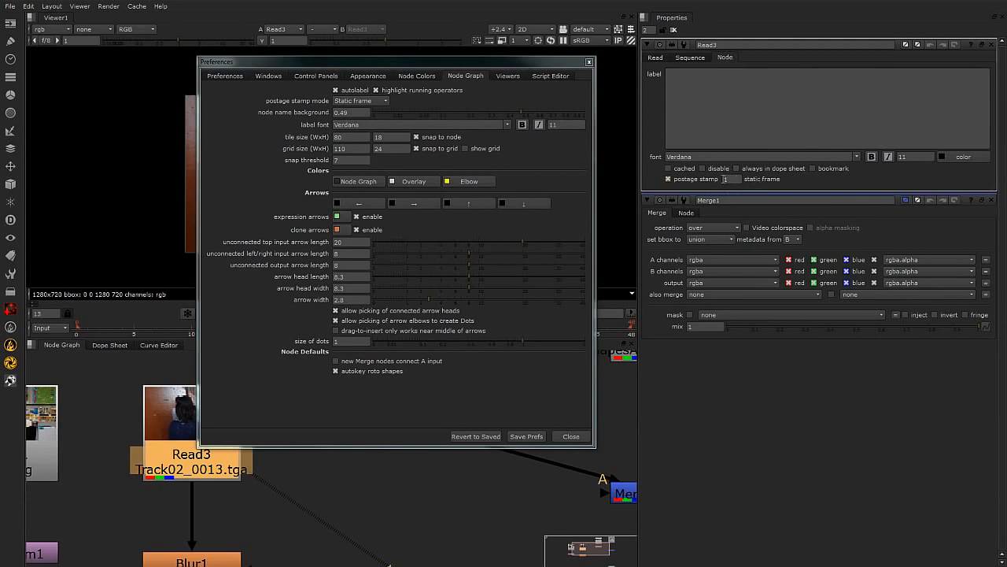
double_click(732, 179)
type("30")
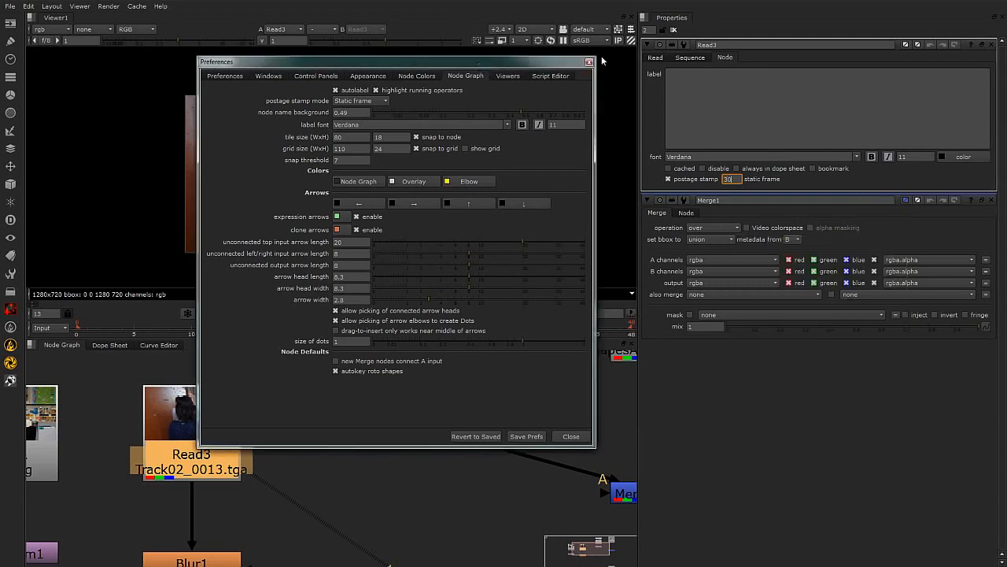
left_click_drag(571, 62, 739, 51)
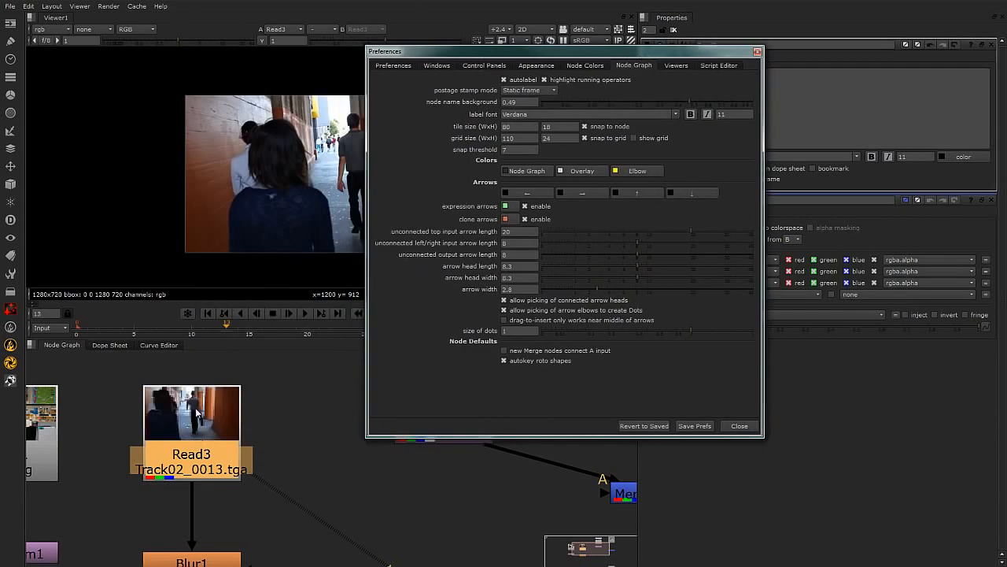
left_click_drag(625, 52, 513, 22)
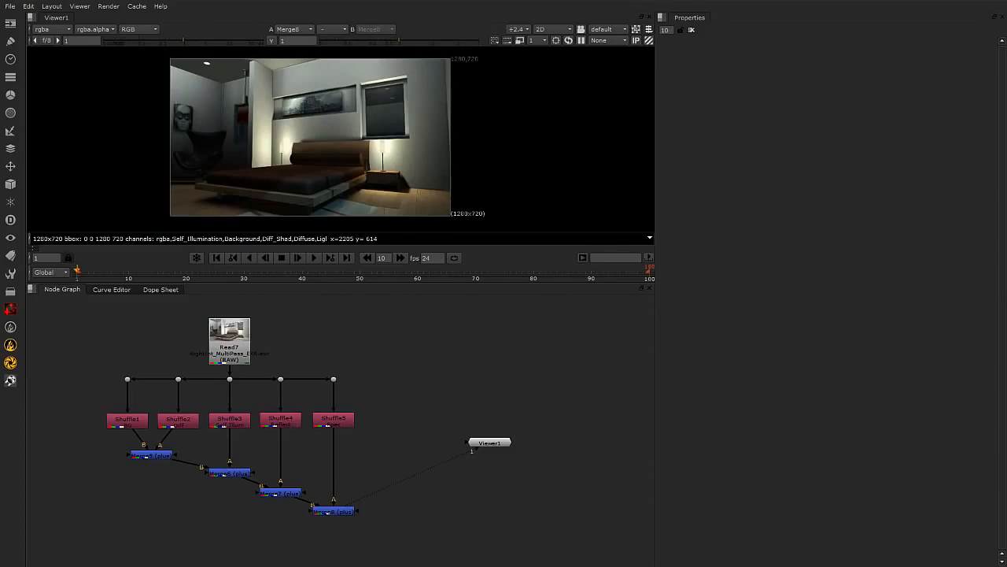
Move Viewer1 slightly farther from the merge chain and examine the multipass tree of Shuffle and Merge nodes below Read7.
left_click_drag(489, 442, 514, 442)
middle_click_drag(545, 431, 495, 428)
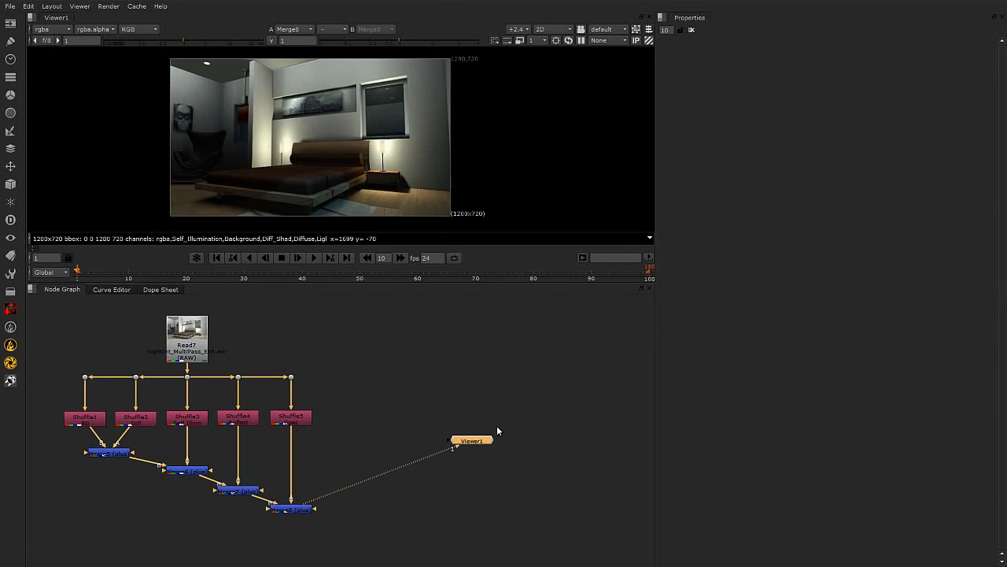
middle_click_drag(402, 432, 524, 477)
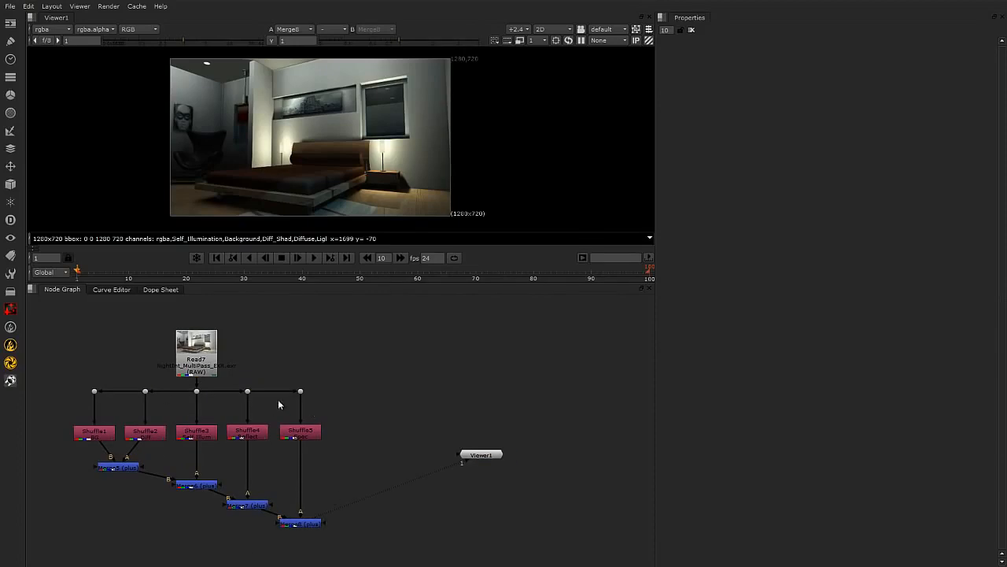
scroll(316, 464, "down", 2)
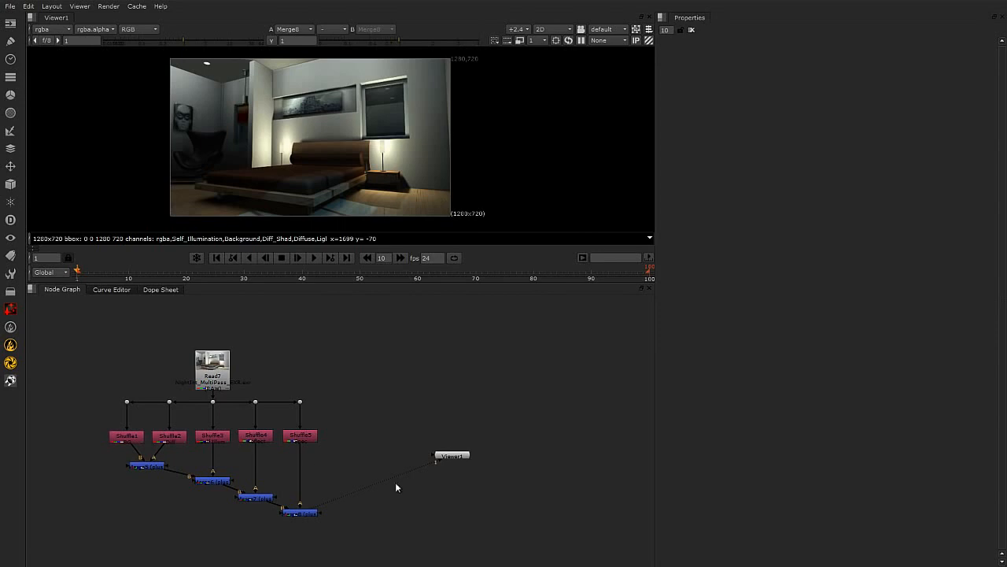
middle_click_drag(384, 450, 332, 461)
scroll(211, 399, "up", 1)
middle_click_drag(243, 408, 252, 404)
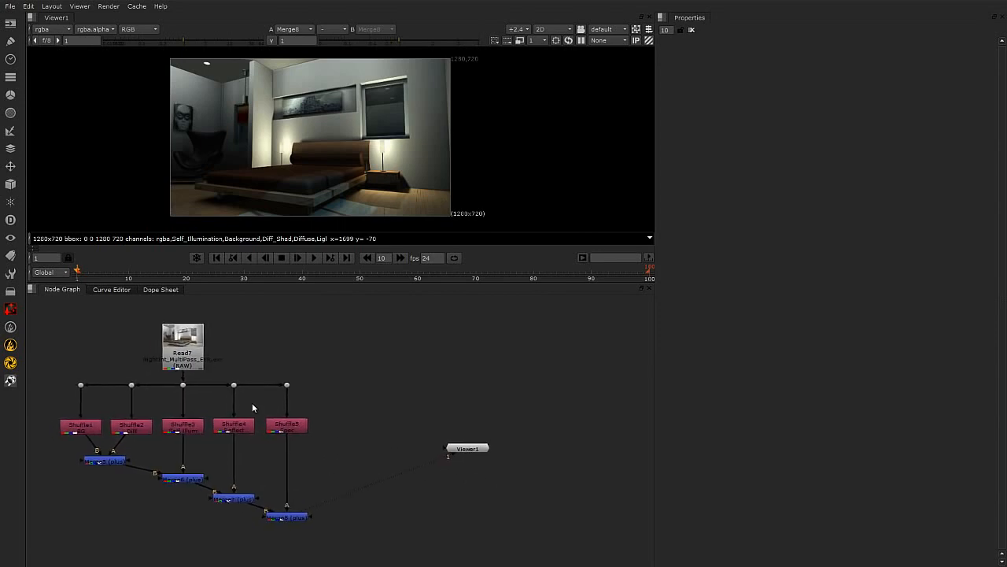
middle_click_drag(329, 452, 351, 452)
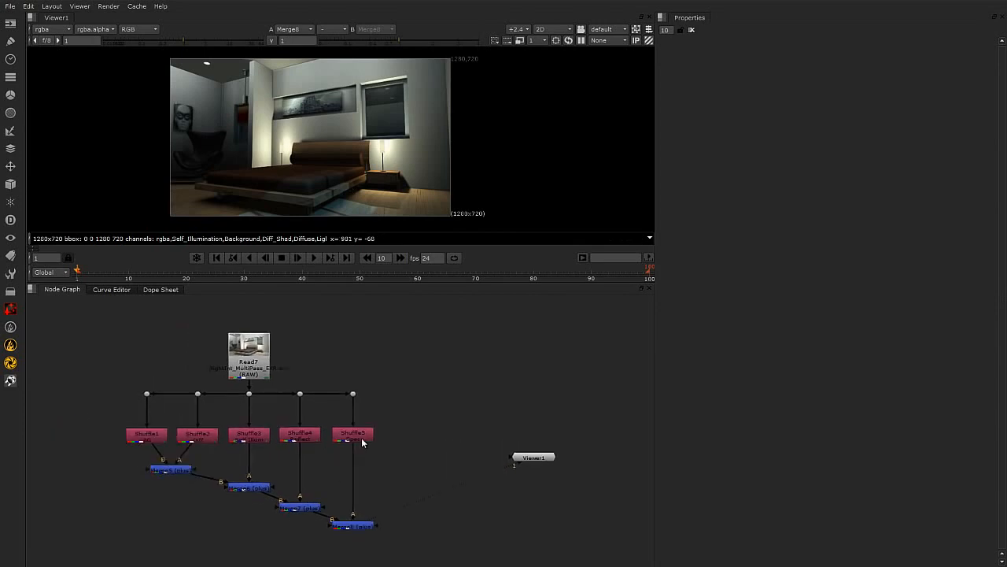
left_click_drag(107, 305, 431, 559)
middle_click_drag(416, 544, 394, 542)
left_click(388, 544)
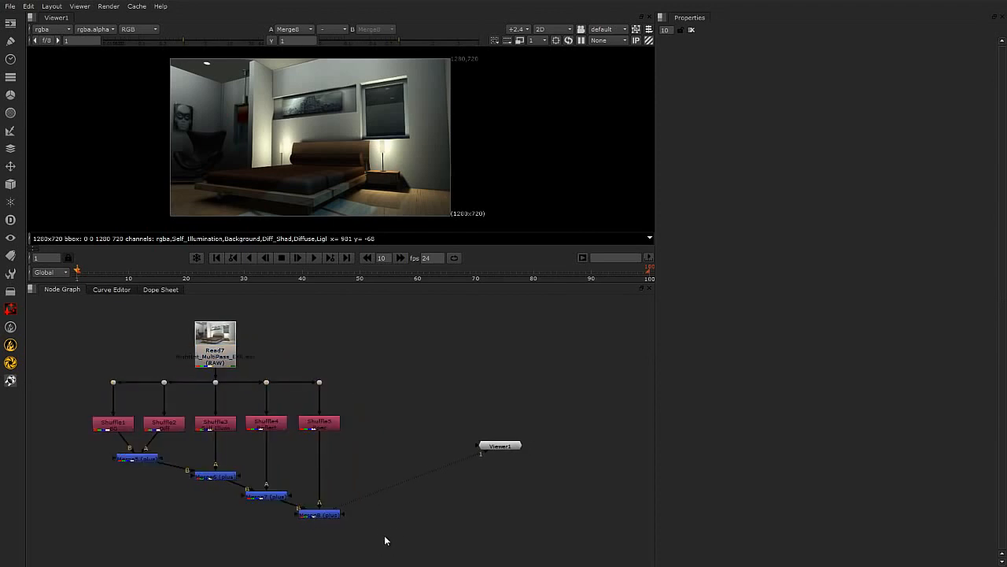
middle_click_drag(393, 528, 427, 540)
left_click_drag(112, 308, 425, 560)
left_click(375, 461)
Enlarge the Node Graph area by shrinking the viewer area above it.
left_click_drag(409, 284, 413, 221)
right_click(408, 236)
mouse_move(439, 370)
left_click(374, 300)
Start a Precomp from the whole multipass tree, Read7 through the last Merge, and enlarge the Precomp Nodes dialog to show full paths.
left_click_drag(85, 245, 424, 524)
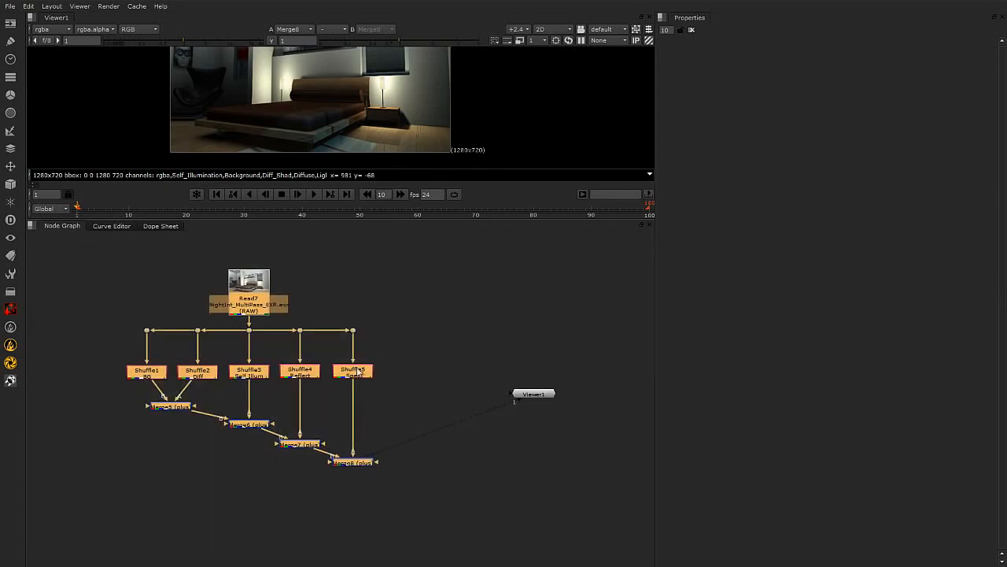
right_click(444, 266)
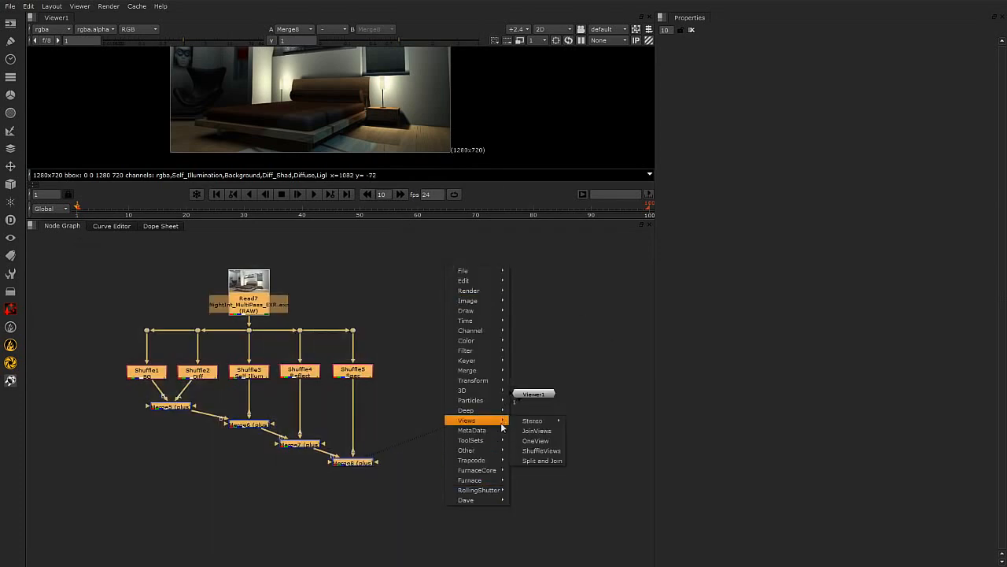
mouse_move(496, 449)
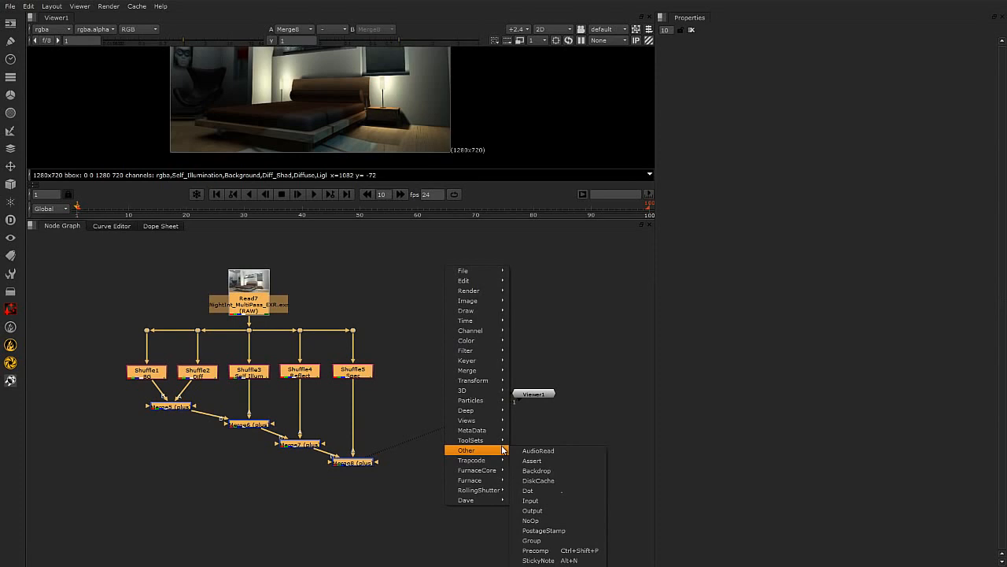
left_click(549, 553)
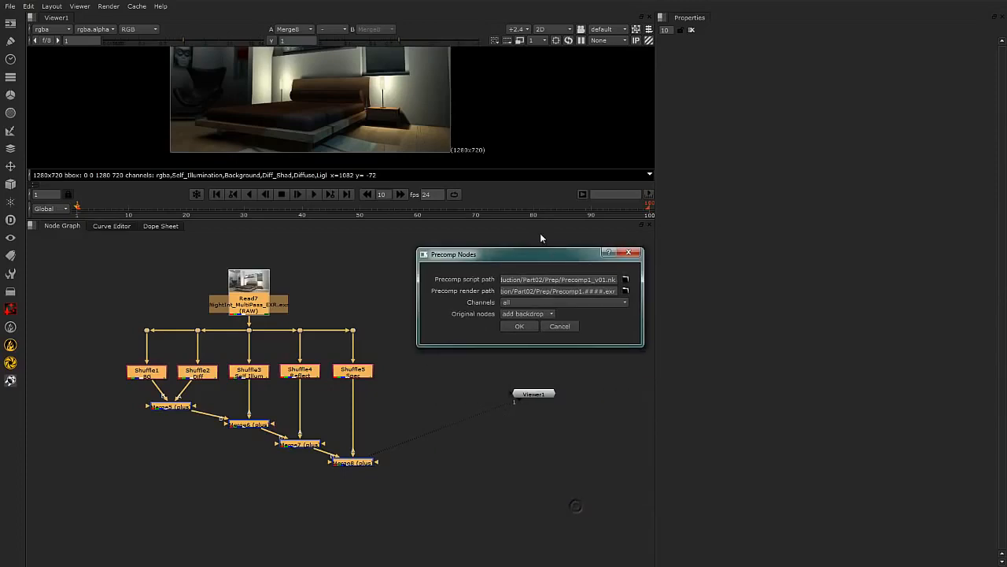
left_click_drag(625, 322, 906, 417)
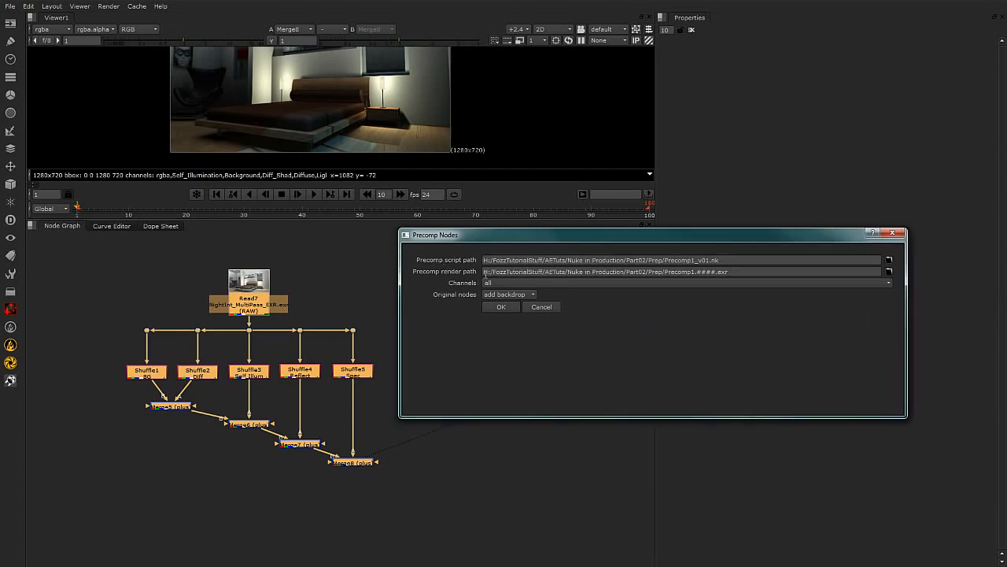
Review the Channels and Original nodes choices for the precomp and set Original nodes to delete.
left_click(528, 284)
left_click(625, 366)
left_click(531, 295)
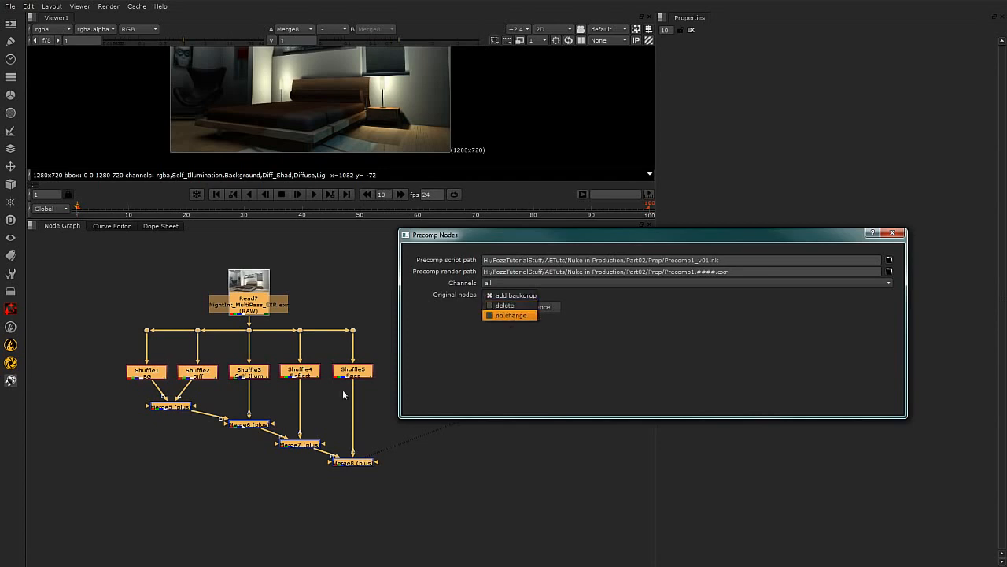
left_click(539, 348)
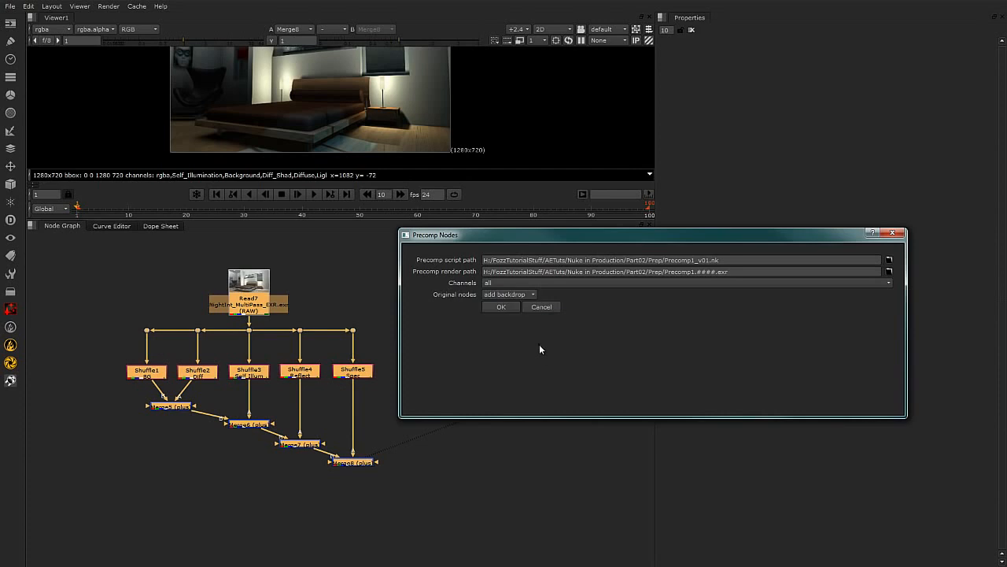
left_click(518, 295)
left_click(508, 306)
Set the precomp script path to RoomNight_MultipassSection_V01.nk in the Part10/ExamplePrecomp folder.
left_click(888, 260)
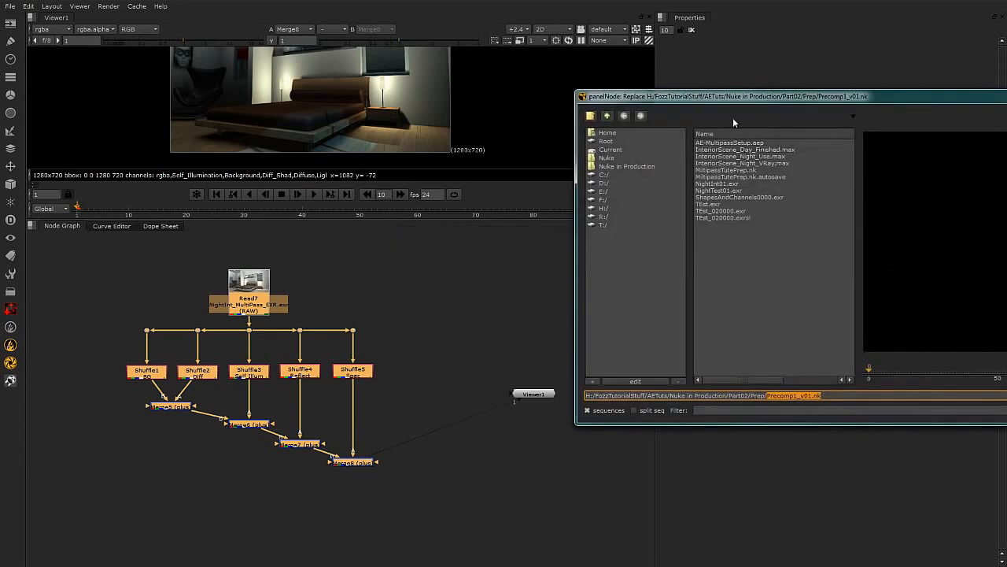
left_click_drag(732, 97, 406, 185)
left_click(314, 255)
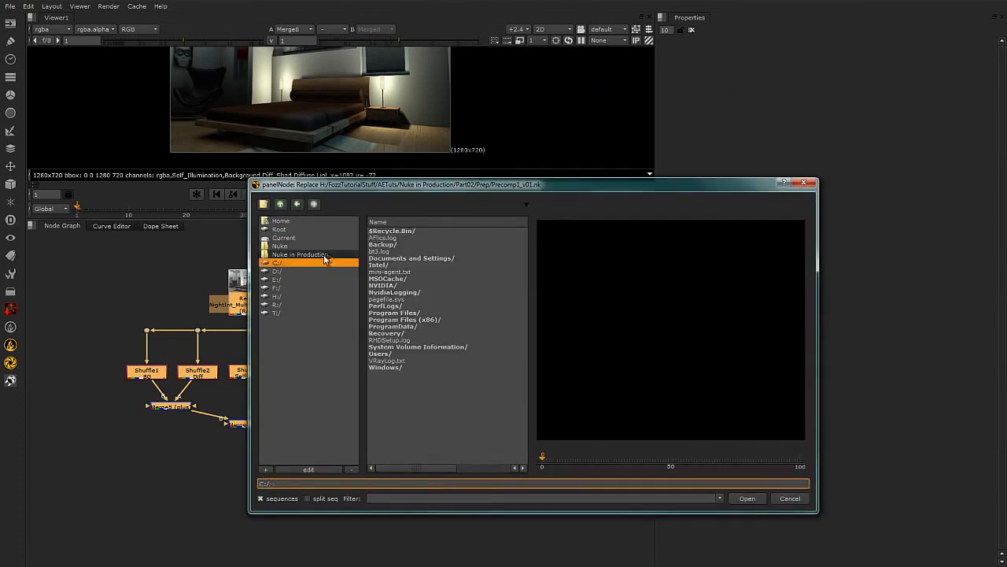
double_click(381, 299)
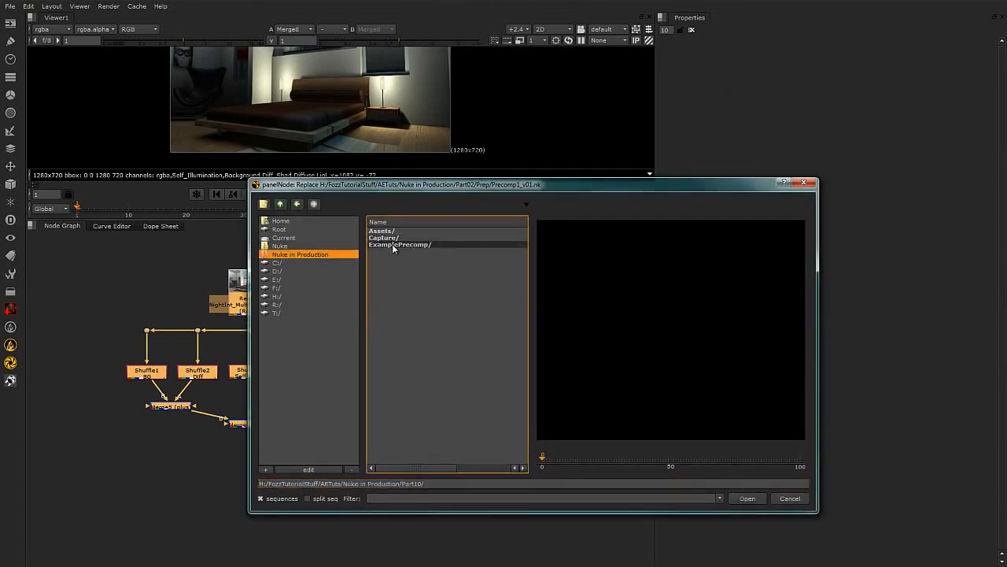
double_click(392, 243)
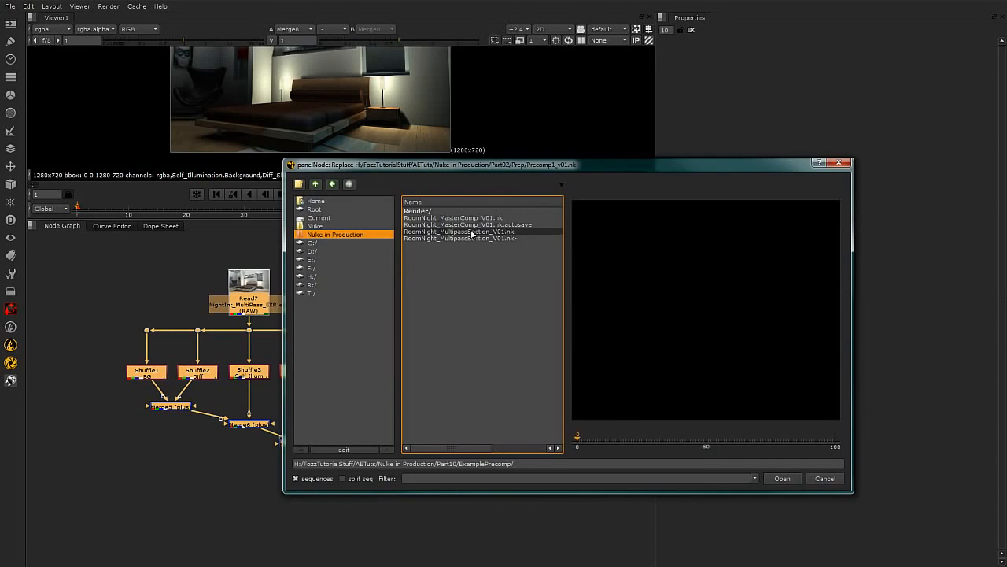
left_click(473, 232)
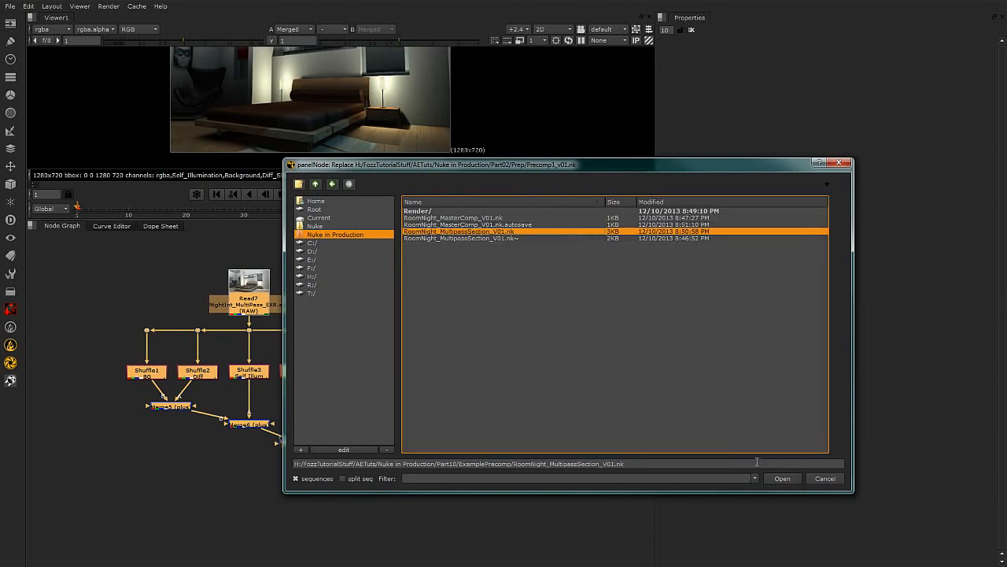
left_click(783, 478)
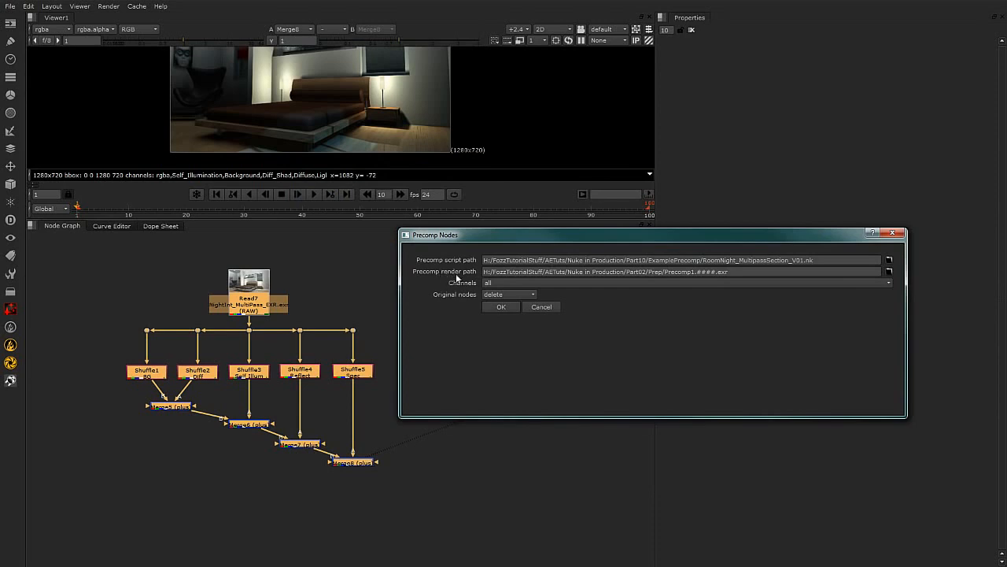
Browse for the precomp render path and choose MultipassSection.0001.jpg in Part10/ExamplePrecomp/Render.
left_click(889, 271)
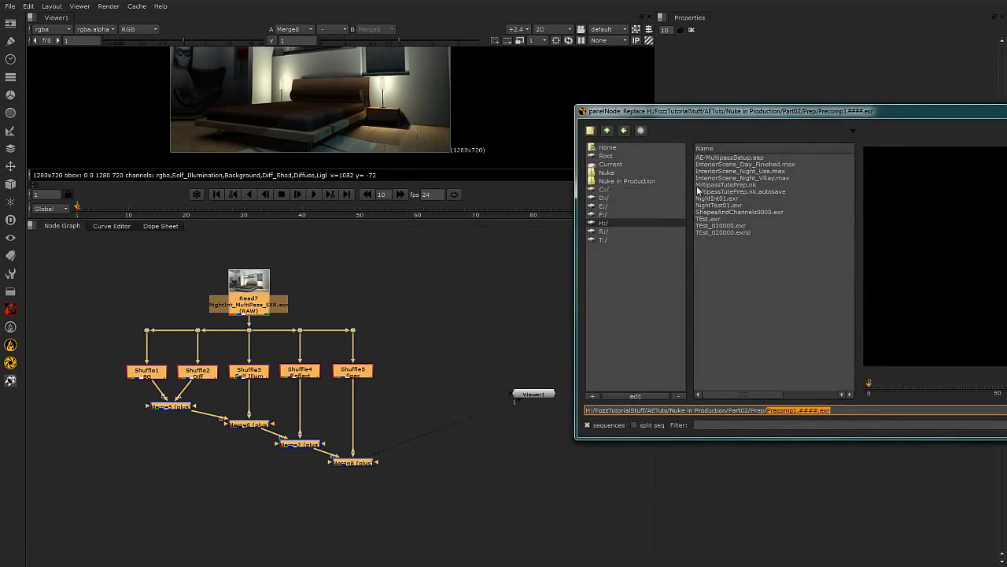
left_click(347, 218)
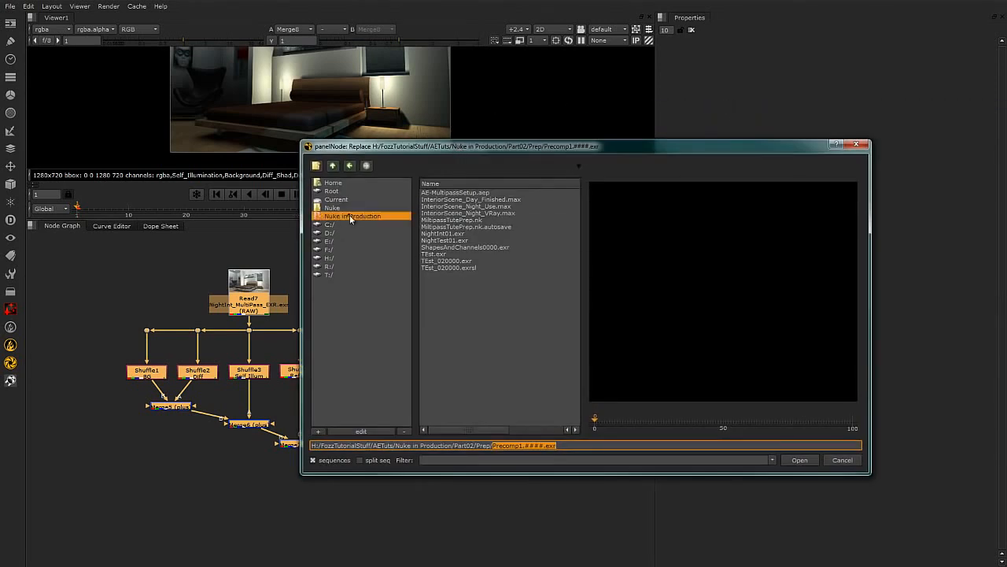
double_click(456, 261)
double_click(446, 205)
double_click(447, 199)
left_click(459, 193)
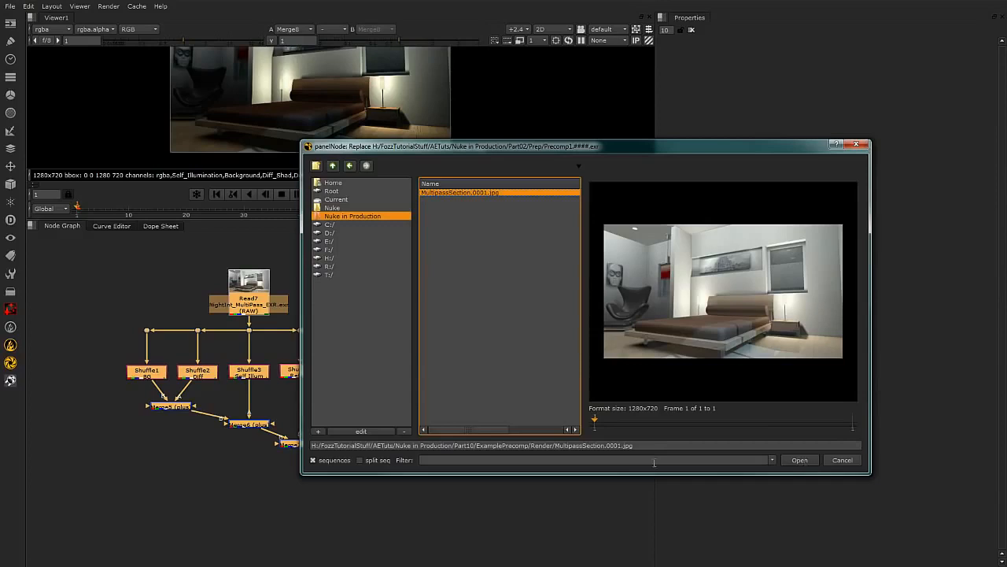
Change the render file name to MultipassSection.###.jpg and accept it as the precomp render path.
left_click_drag(634, 446, 606, 450)
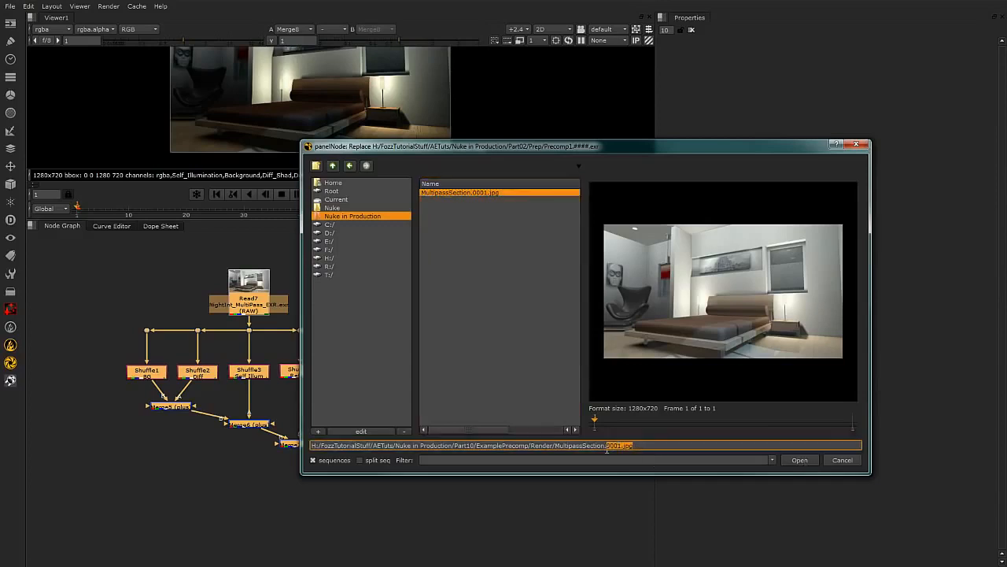
type("##")
key("BackSpace")
key("BackSpace")
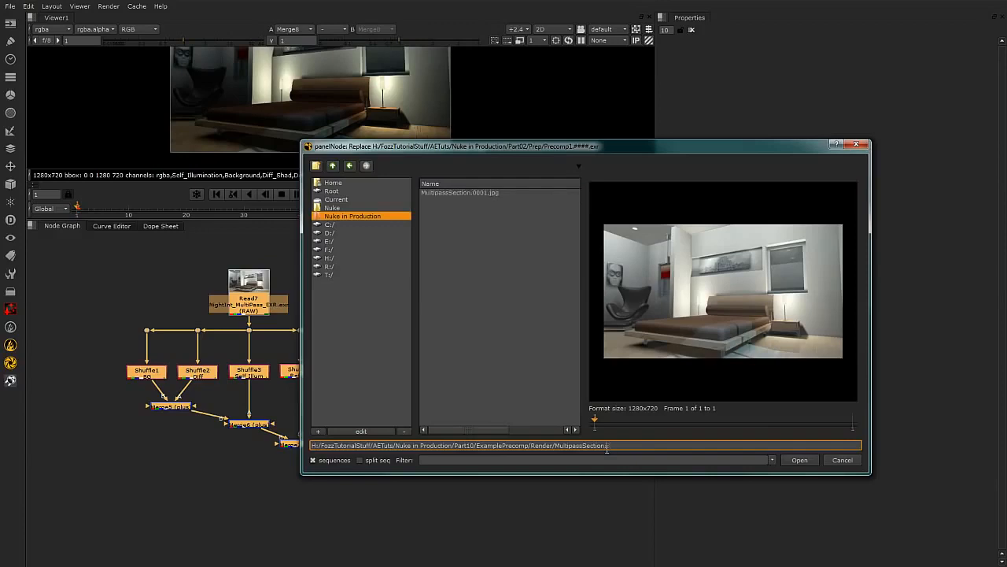
type("###.jpg")
left_click(800, 460)
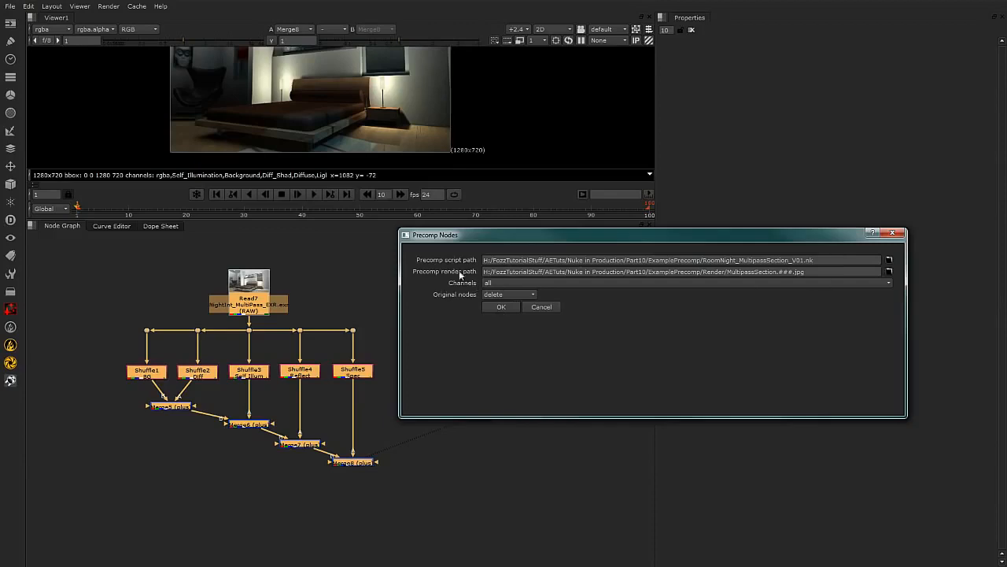
Set the precomp channels to rgba and create the precomp, overwriting the existing script file.
left_click(490, 282)
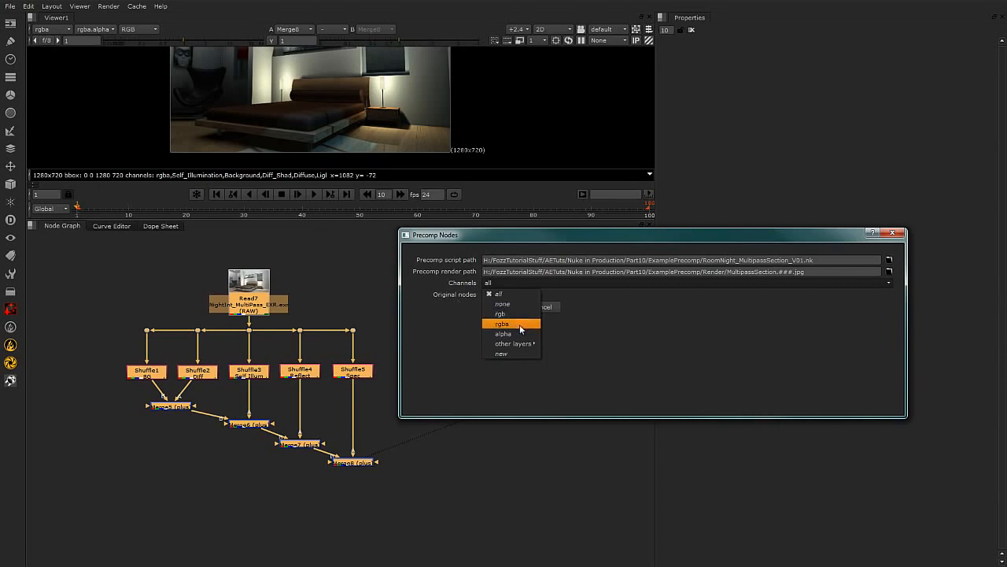
left_click(520, 323)
left_click(499, 306)
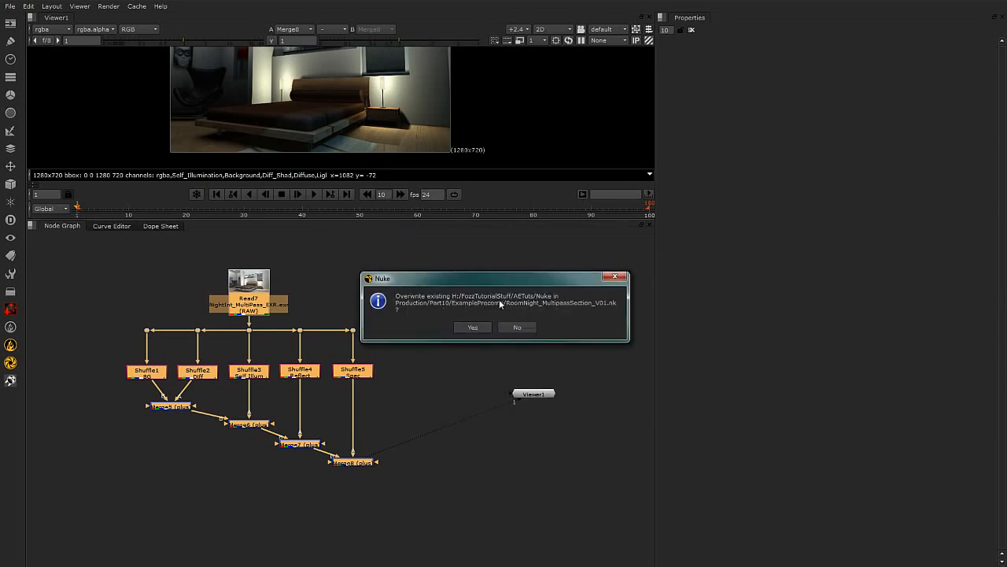
left_click(468, 327)
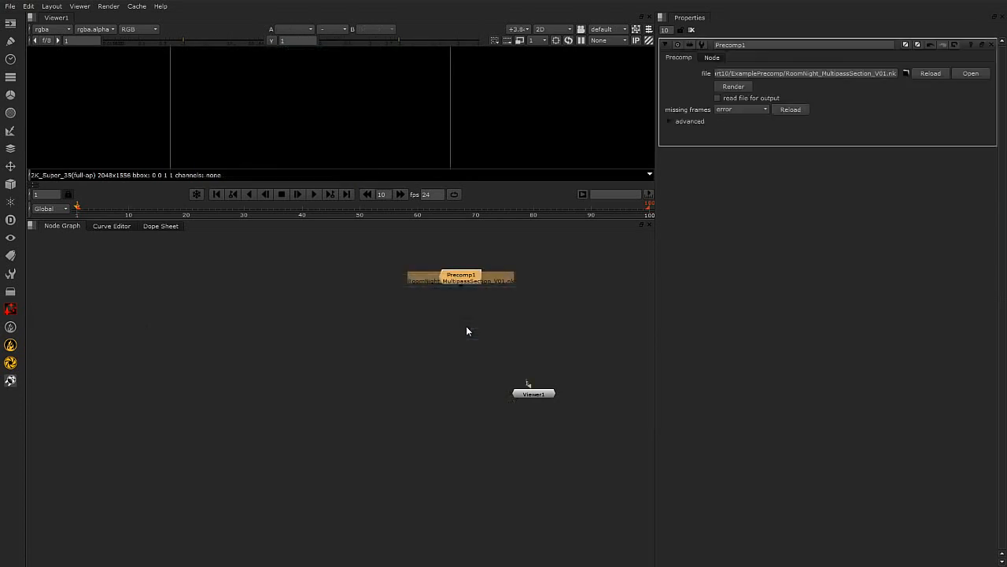
Place Viewer1 beneath the Precomp1 node and view Precomp1's output through it.
left_click_drag(467, 283, 383, 318)
left_click_drag(536, 395, 385, 417)
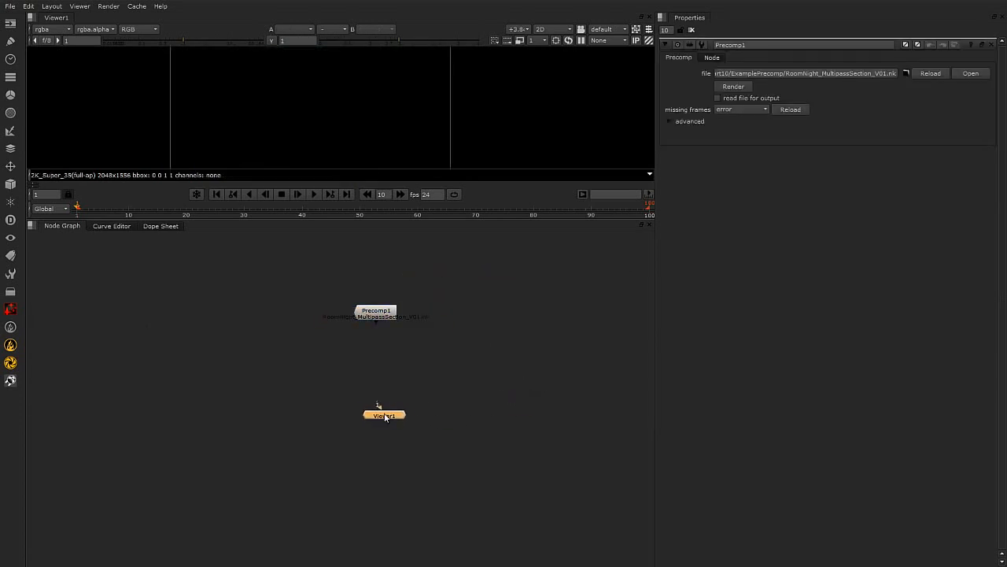
left_click(382, 311)
key("1")
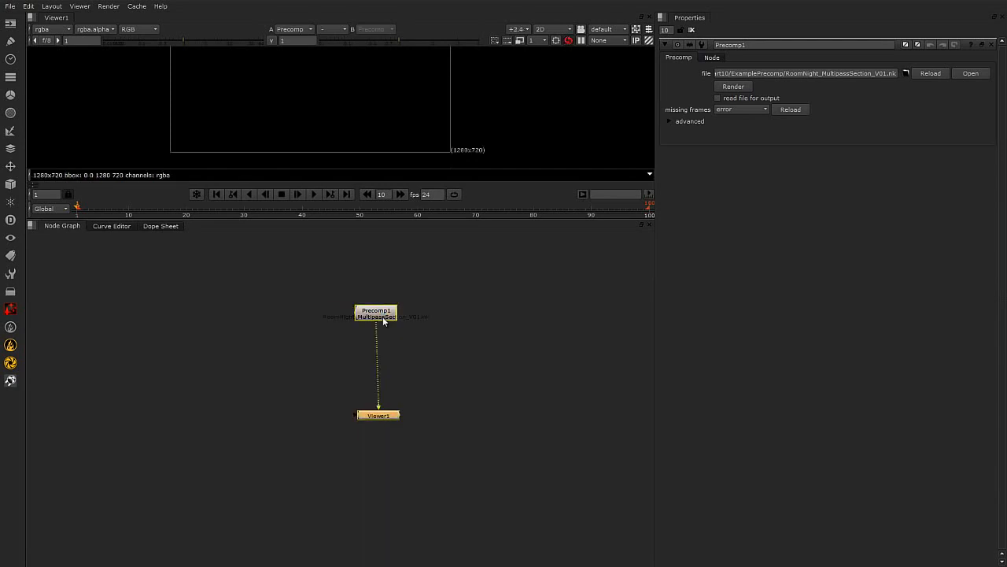
left_click_drag(382, 316, 381, 356)
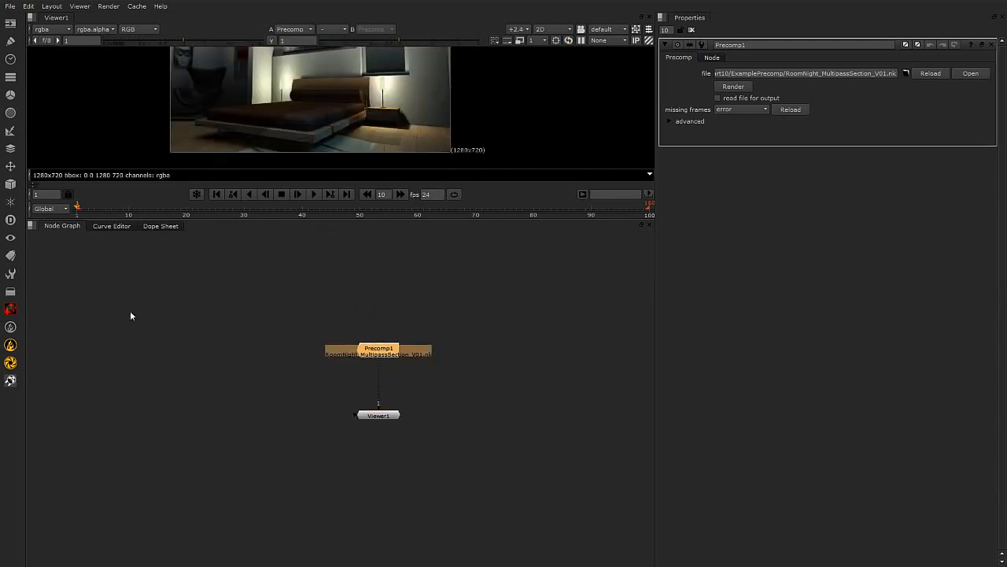
Adjust the spacing between Precomp1 and Viewer1 and enlarge the viewer area to show the whole room image.
left_click(388, 421)
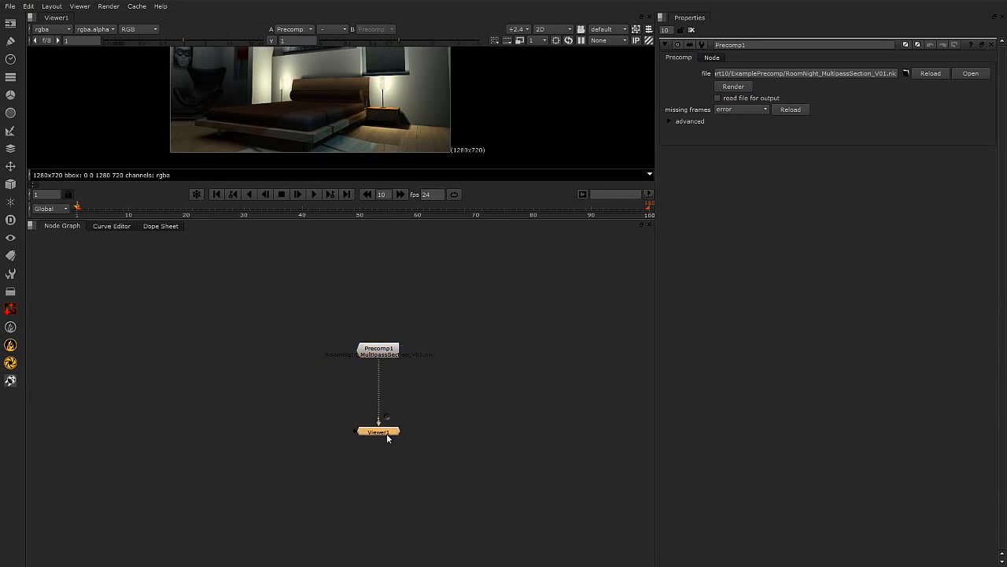
scroll(384, 366, "up", 3)
left_click(390, 351)
left_click_drag(389, 352, 387, 362)
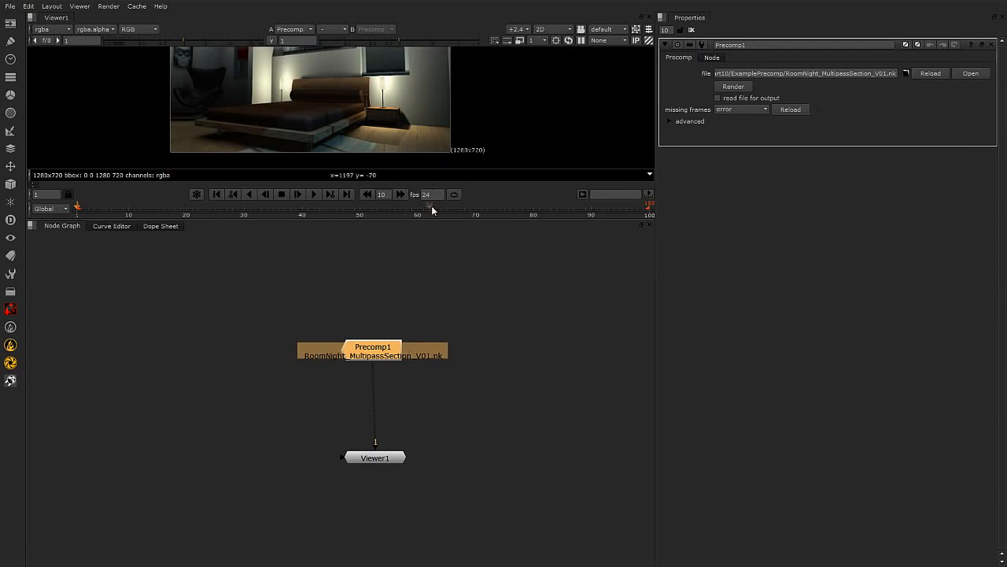
left_click_drag(434, 219, 437, 282)
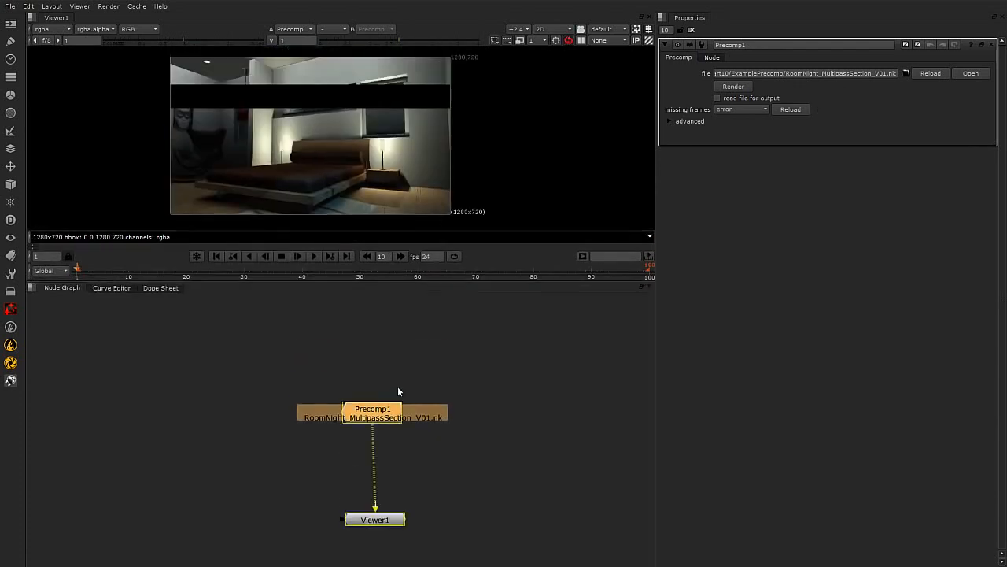
left_click_drag(385, 417, 386, 424)
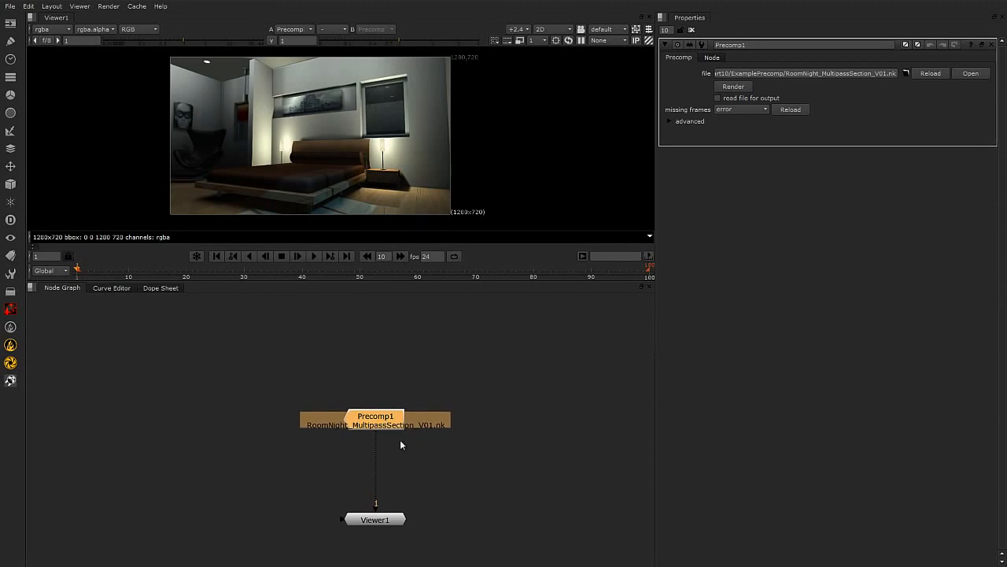
left_click_drag(380, 516, 381, 529)
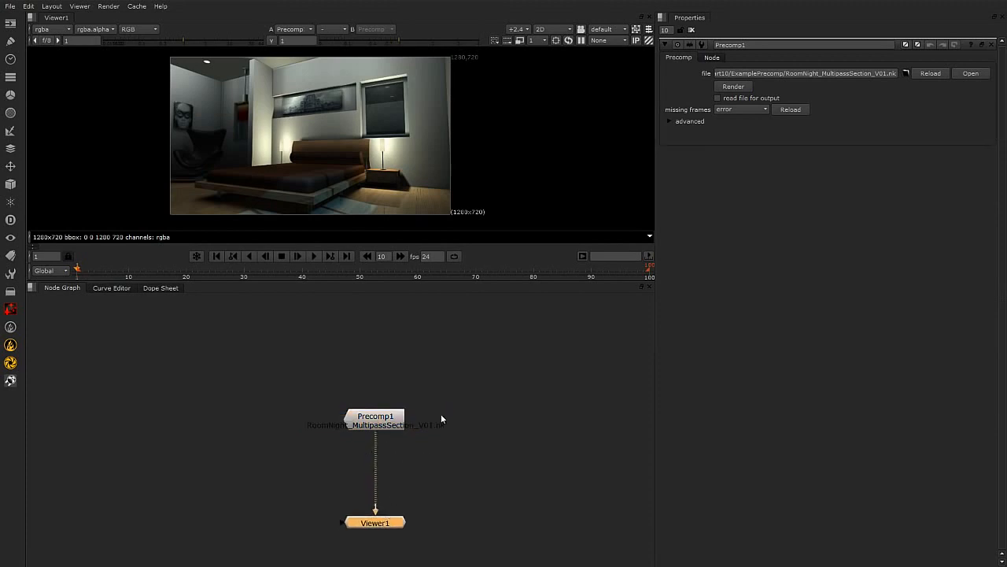
left_click_drag(380, 418, 385, 426)
Widen the Properties area, check Precomp1's advanced options and leave the Precomp1 node selected.
left_click_drag(656, 220, 633, 225)
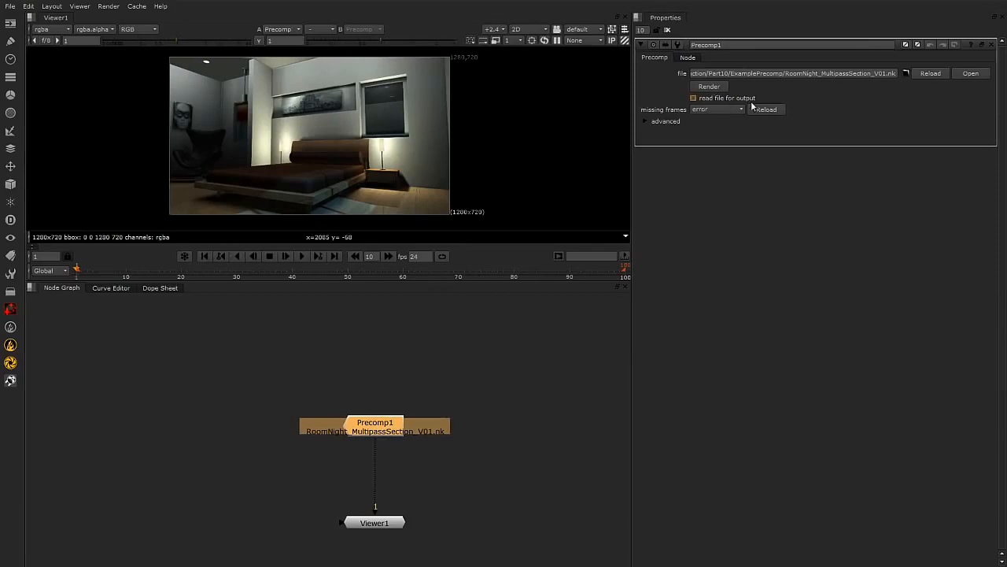
left_click(645, 122)
left_click(646, 122)
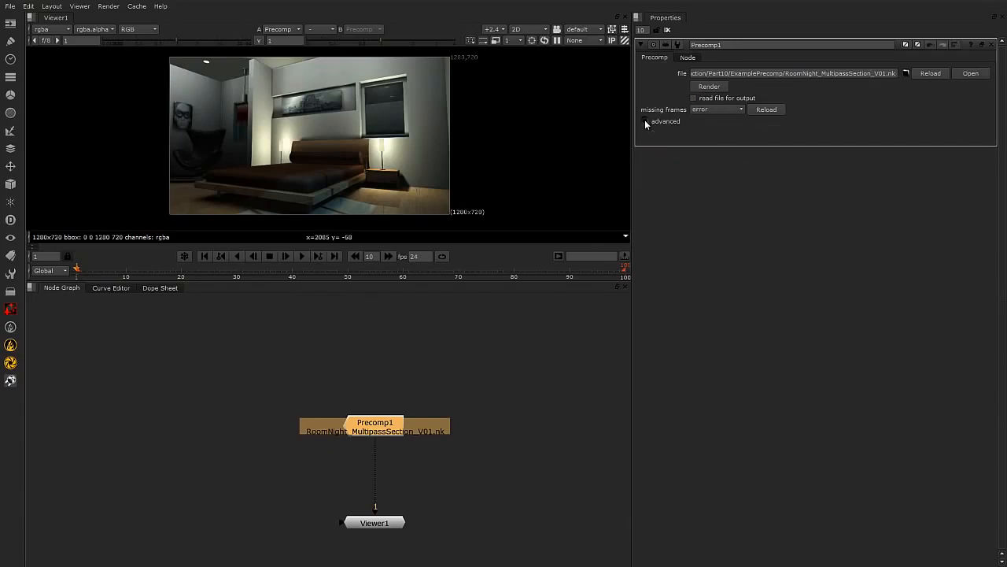
left_click(454, 423)
left_click(377, 429)
Save the script as RoomNight_MasterComp_V01.nk in the ExamplePrecomp folder, overwriting the existing file.
left_click(8, 7)
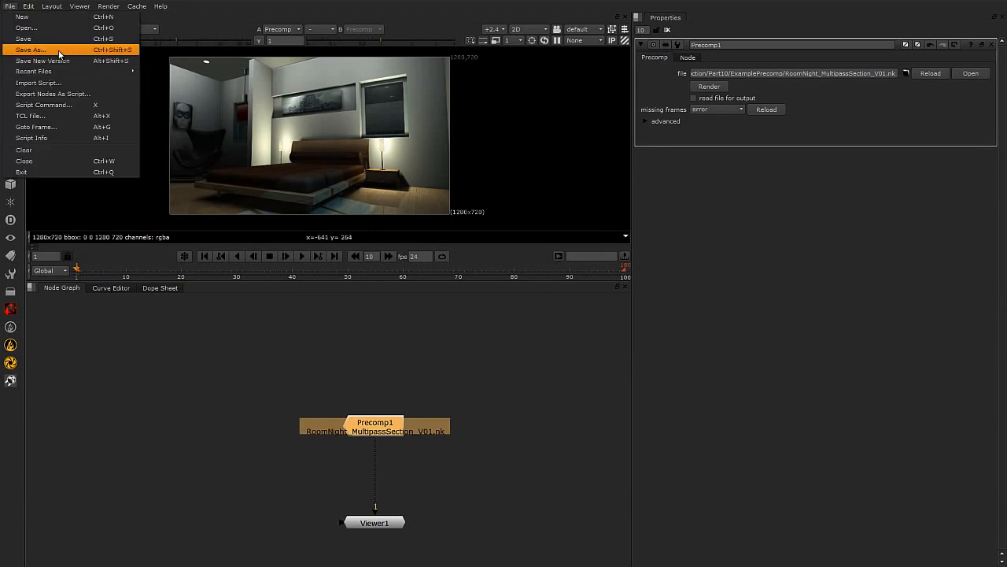
left_click(24, 47)
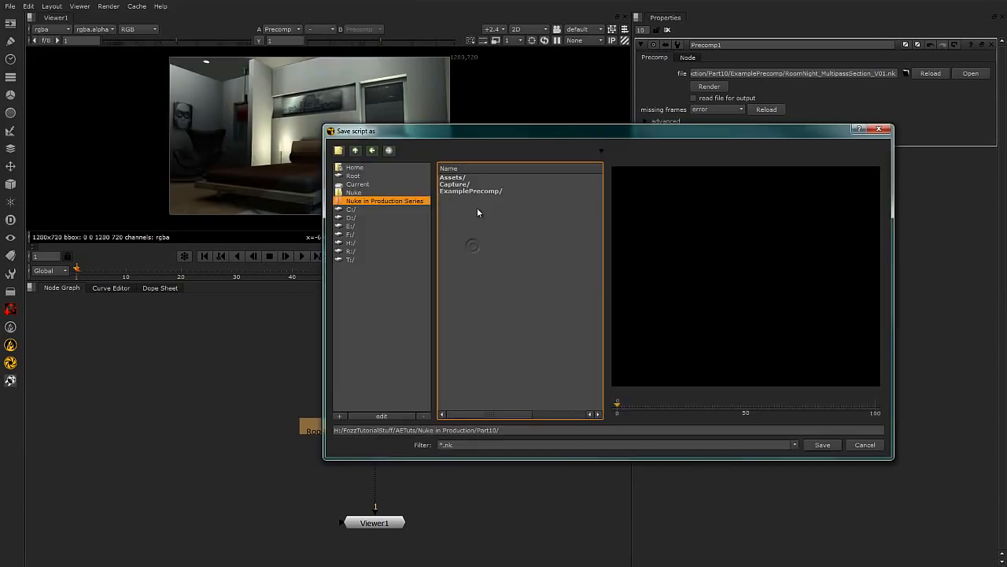
left_click(474, 192)
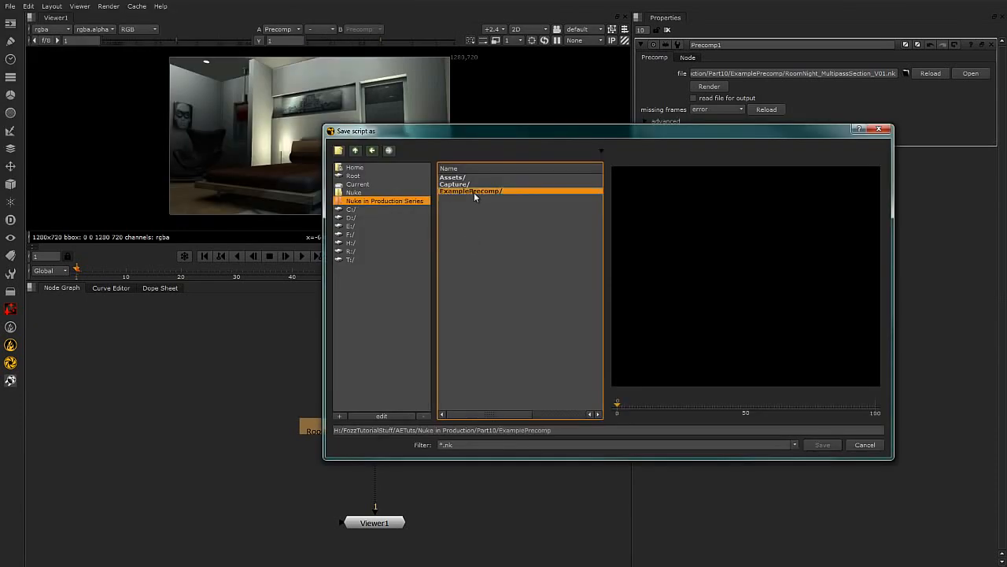
left_click(492, 184)
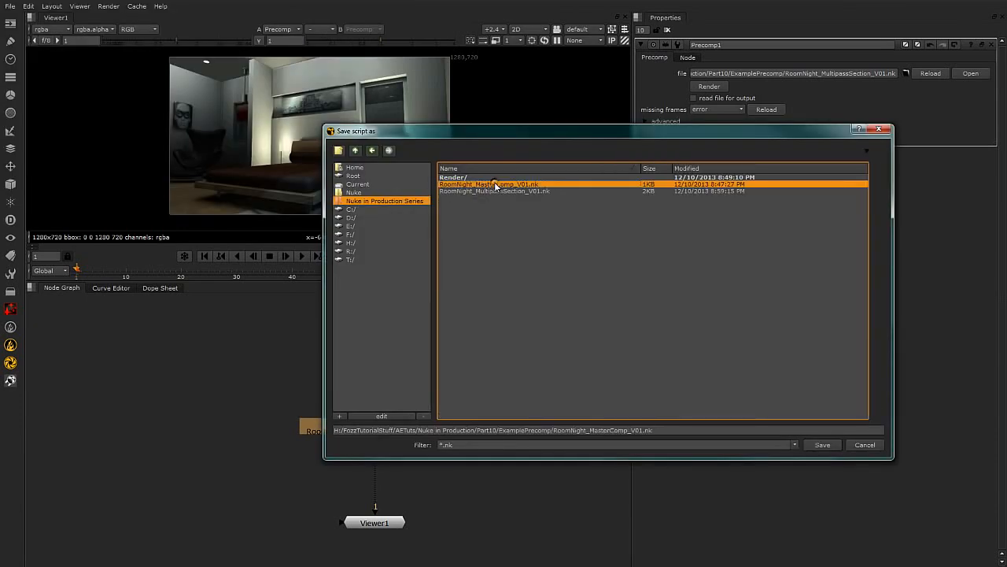
left_click(822, 445)
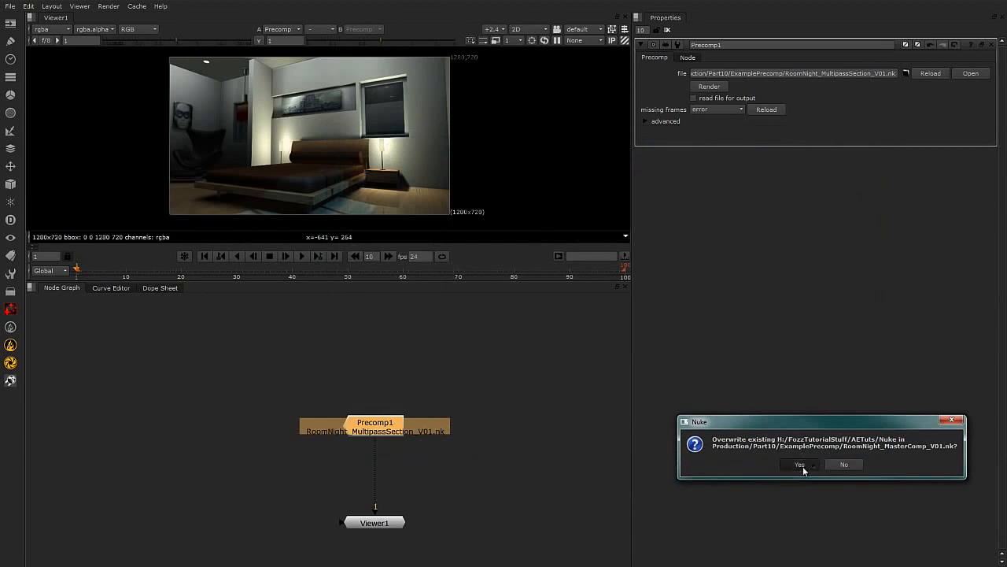
left_click(803, 468)
Nudge Precomp1 in the master script and widen the Properties area to show more of its file path.
left_click(356, 353)
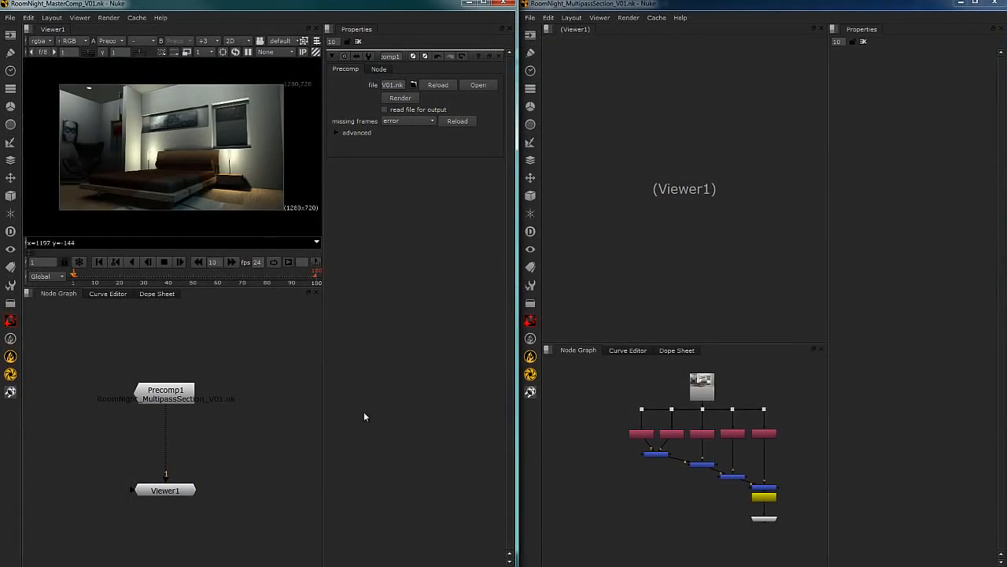
left_click_drag(174, 390, 175, 387)
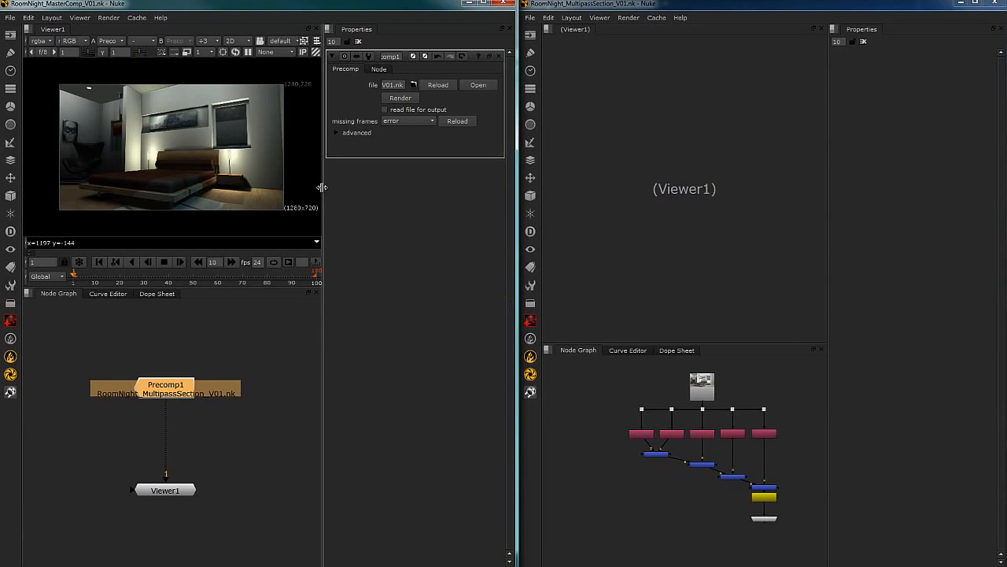
left_click_drag(324, 194, 258, 192)
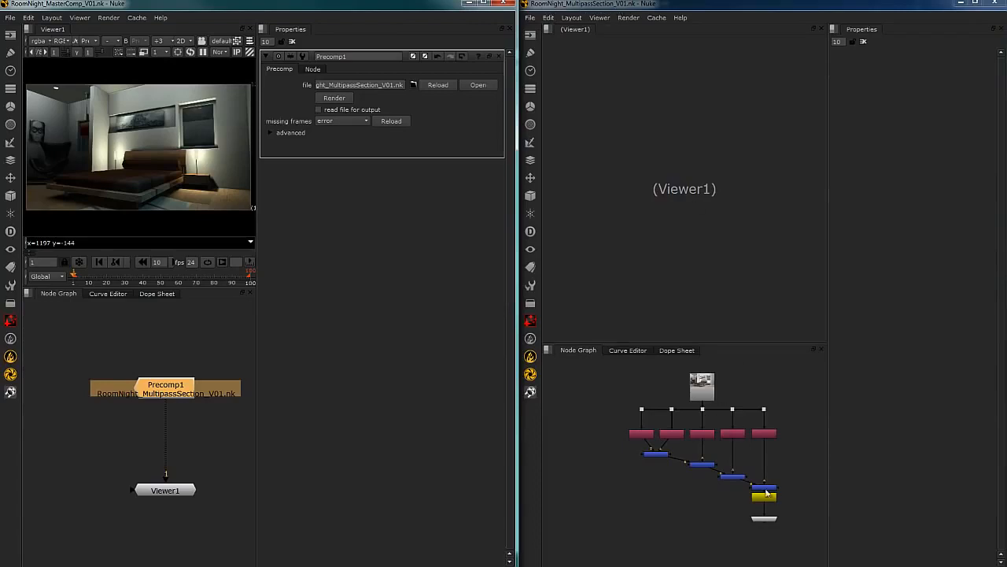
View Output1 in the RoomNight_MultipassSection_V01.nk script with Viewer1 placed beneath it, and set the viewer's display colour conversion to None.
scroll(757, 518, "up", 3)
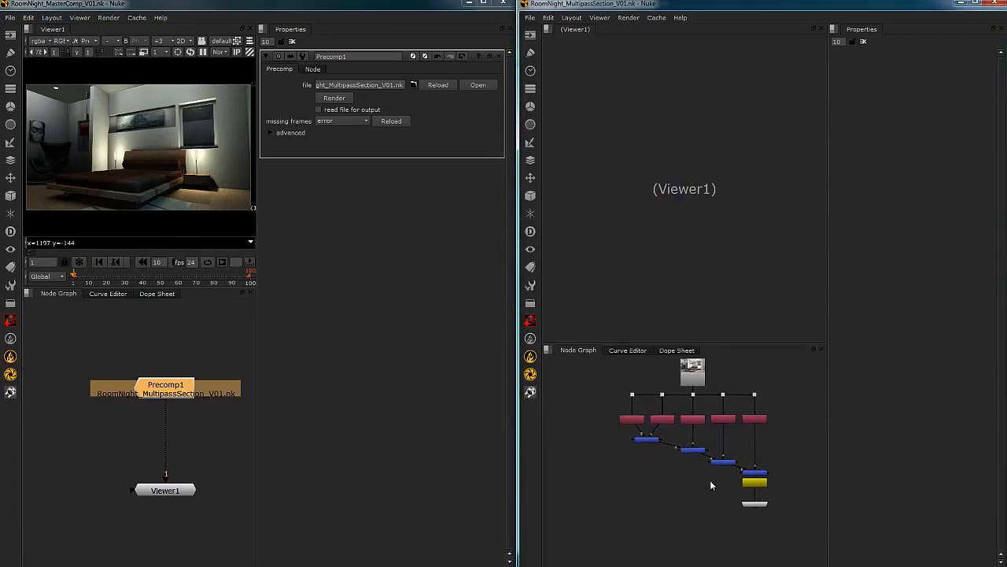
scroll(721, 482, "up", 2)
middle_click_drag(724, 462, 750, 525)
scroll(744, 520, "down", 4)
middle_click_drag(729, 475, 702, 450)
scroll(703, 453, "up", 2)
scroll(728, 480, "up", 2)
middle_click_drag(742, 535, 748, 529)
mouse_move(738, 506)
left_mouse_down()
mouse_move(738, 466)
mouse_move(740, 521)
left_mouse_up()
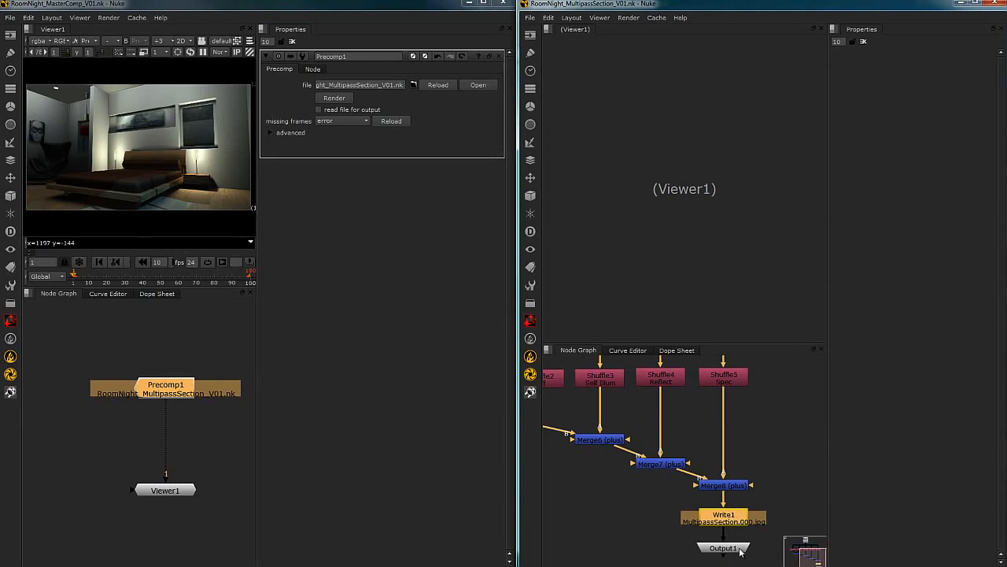
left_click(742, 545)
key("1")
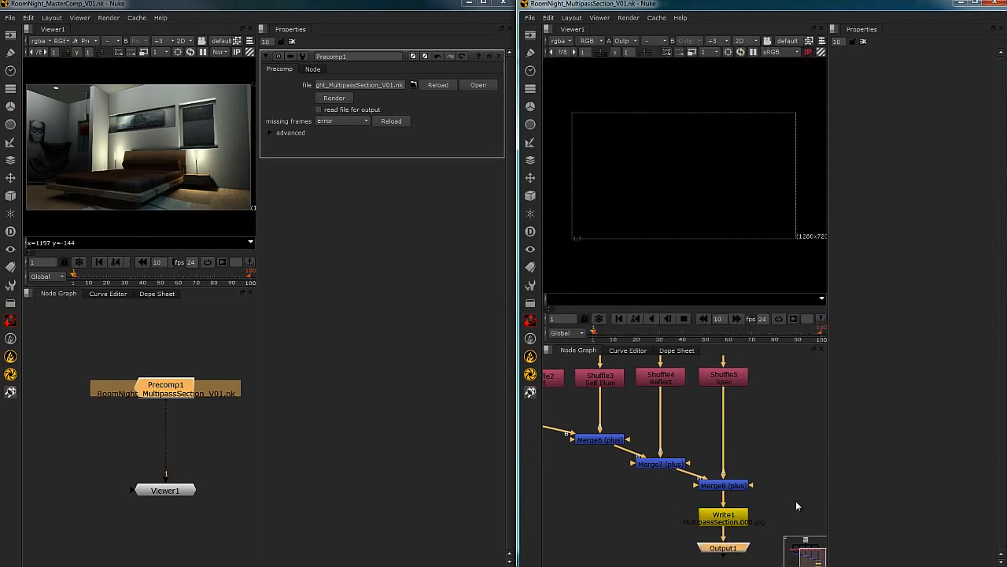
left_click_drag(738, 529, 738, 541)
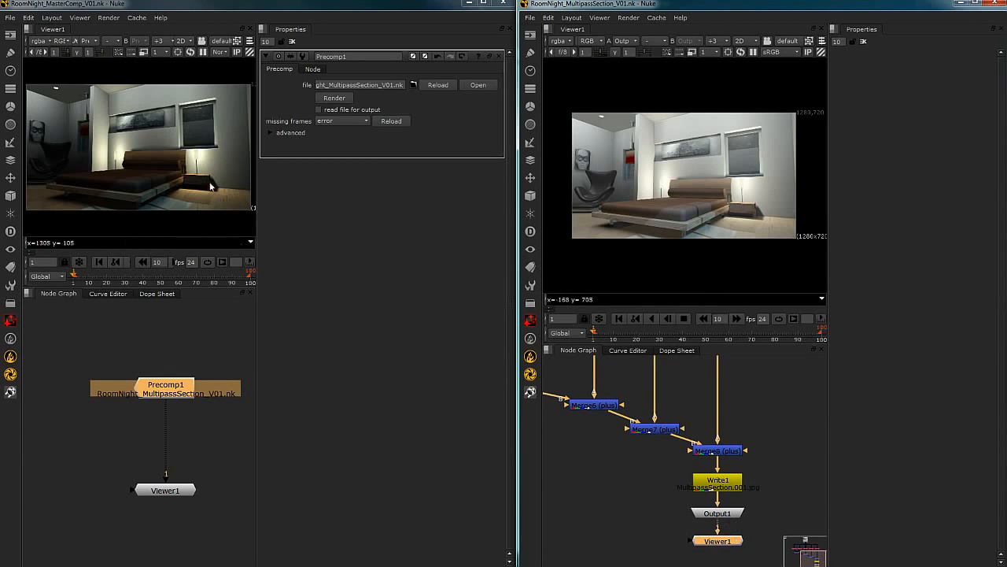
left_click(797, 54)
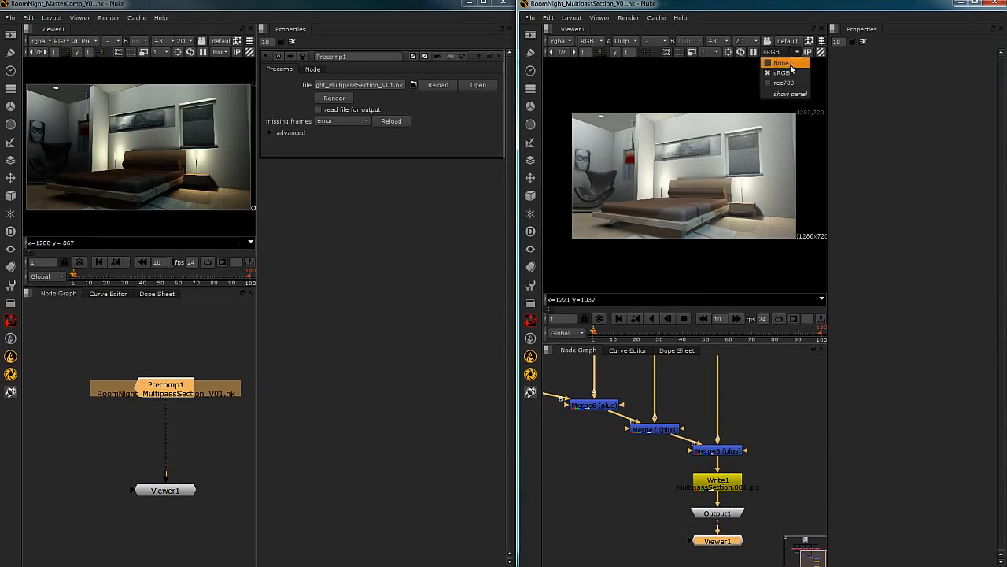
left_click(779, 60)
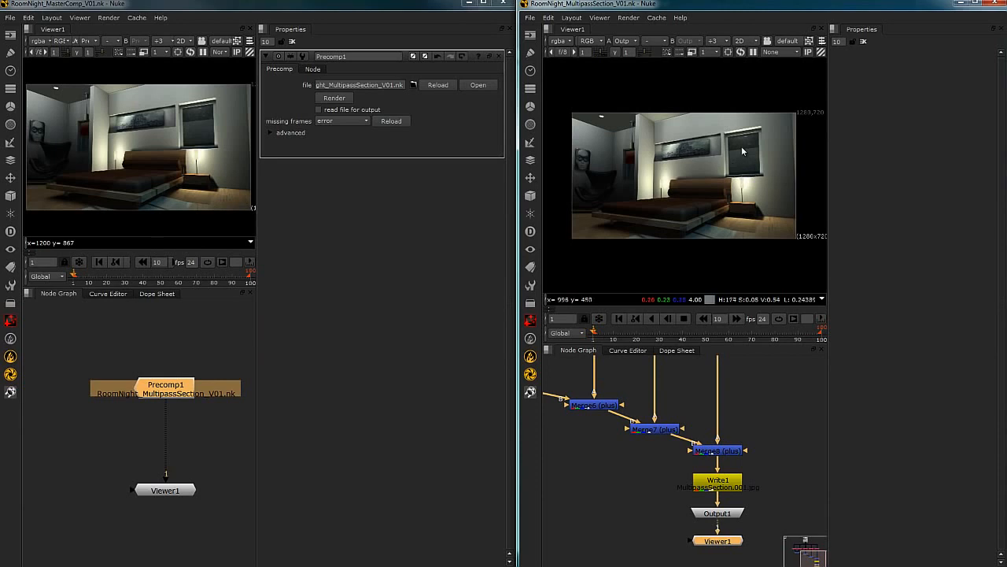
Open Write1's properties in the multipass script and temporarily widen them to examine its output file and format settings.
left_click(726, 485)
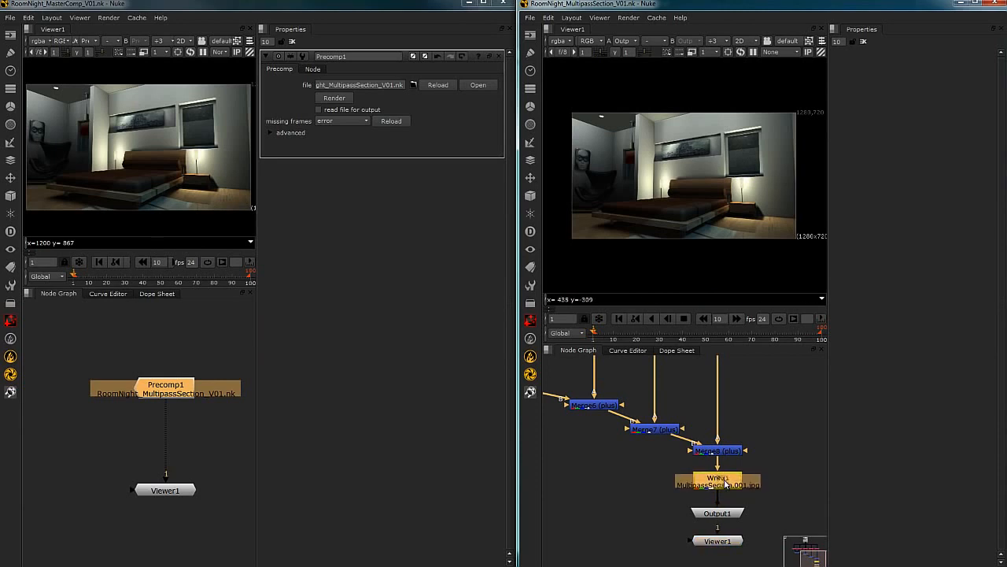
double_click(726, 486)
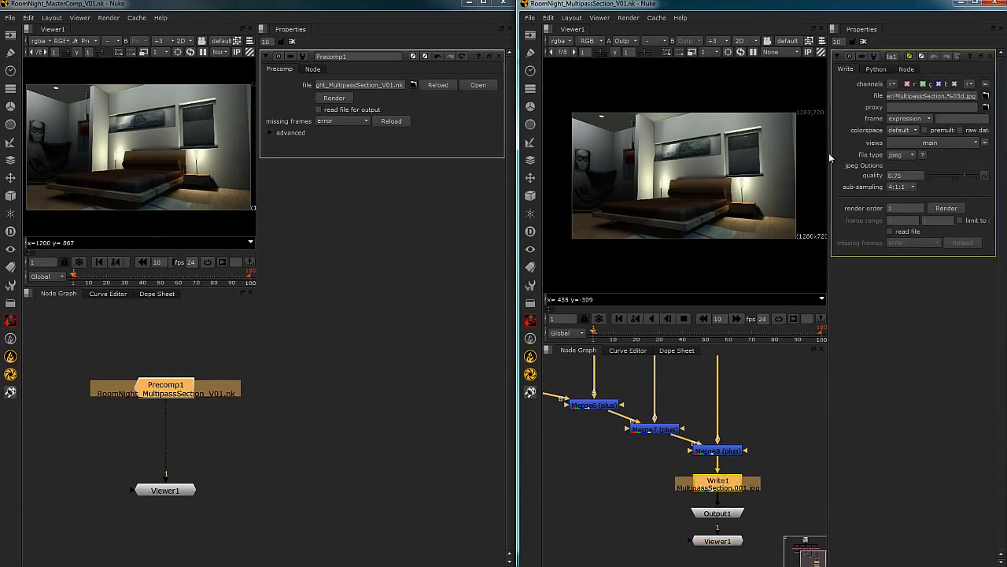
left_click_drag(829, 162, 663, 163)
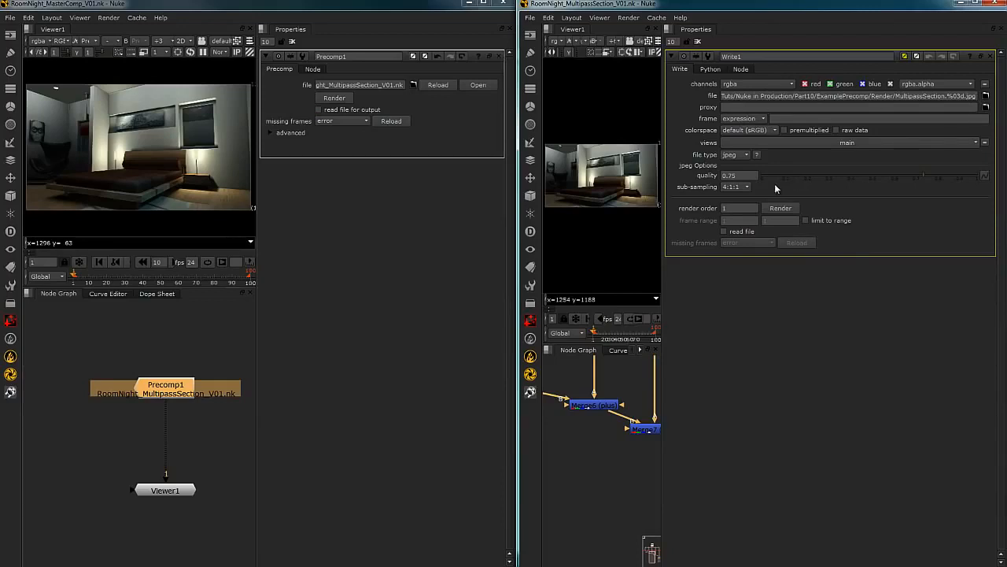
left_click_drag(662, 189, 800, 181)
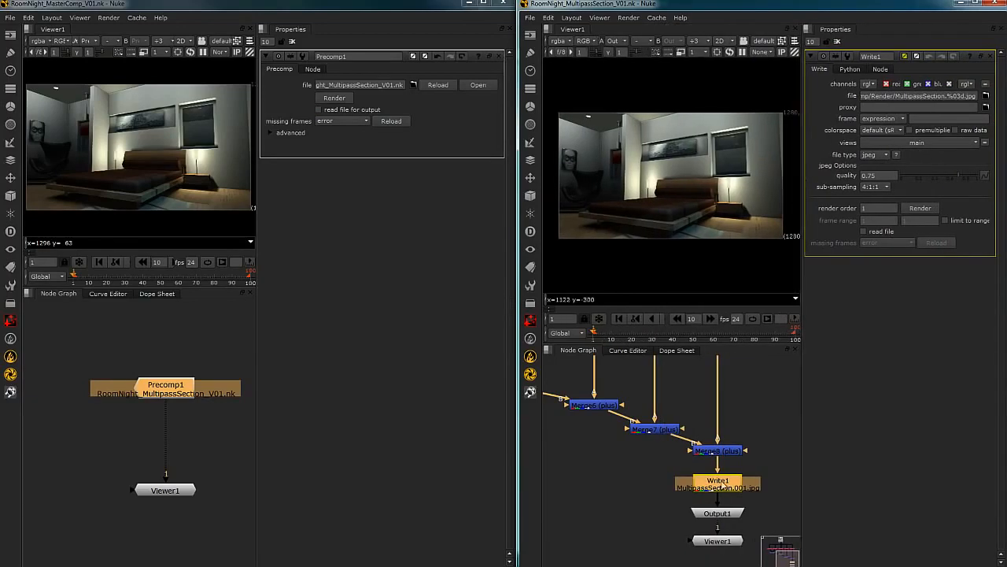
Adjust the spacing of Output1 and Viewer1 beneath Write1, and nudge Precomp1 upward in the master script.
left_click(729, 513)
left_click_drag(735, 513, 726, 556)
scroll(721, 547, "down", 1)
middle_click_drag(709, 555, 739, 545)
left_click(754, 512)
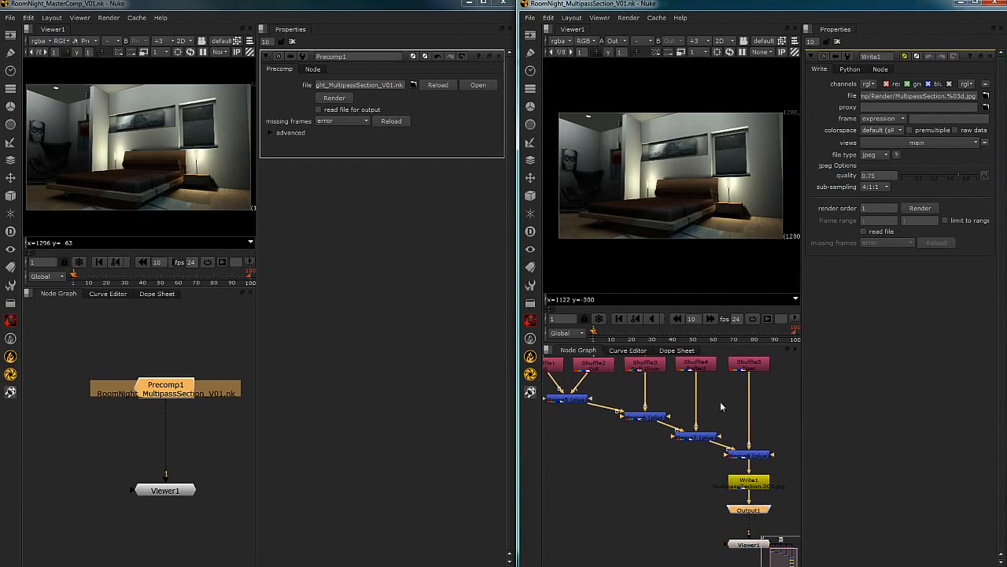
left_click_drag(763, 513, 762, 519)
scroll(718, 465, "down", 1)
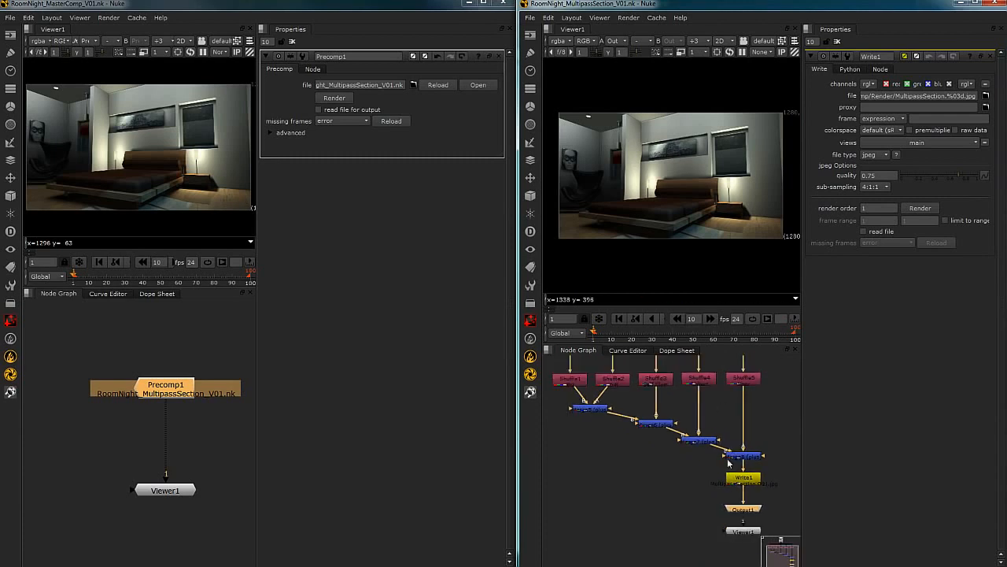
middle_click_drag(728, 464, 715, 481)
left_click_drag(179, 394, 180, 383)
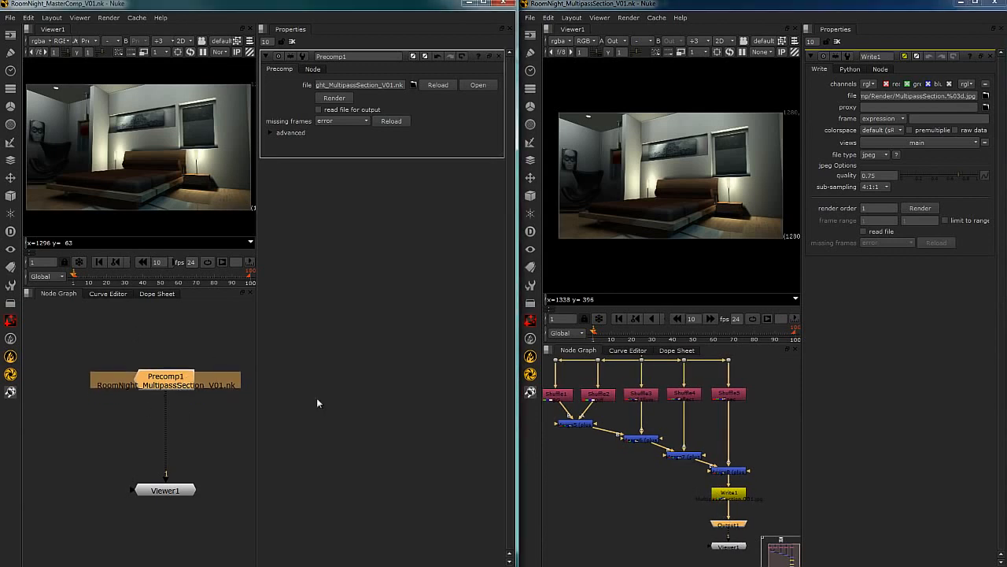
Insert a Grade node after Shuffle5 (Spec) in the multipass script and lower its whitepoint to 0.04.
scroll(706, 441, "up", 3)
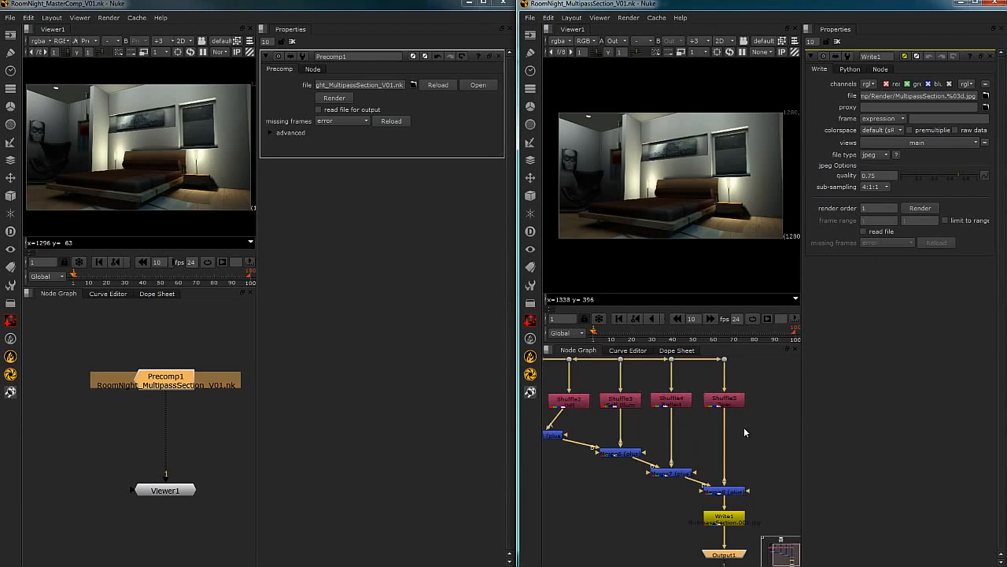
left_click(738, 408)
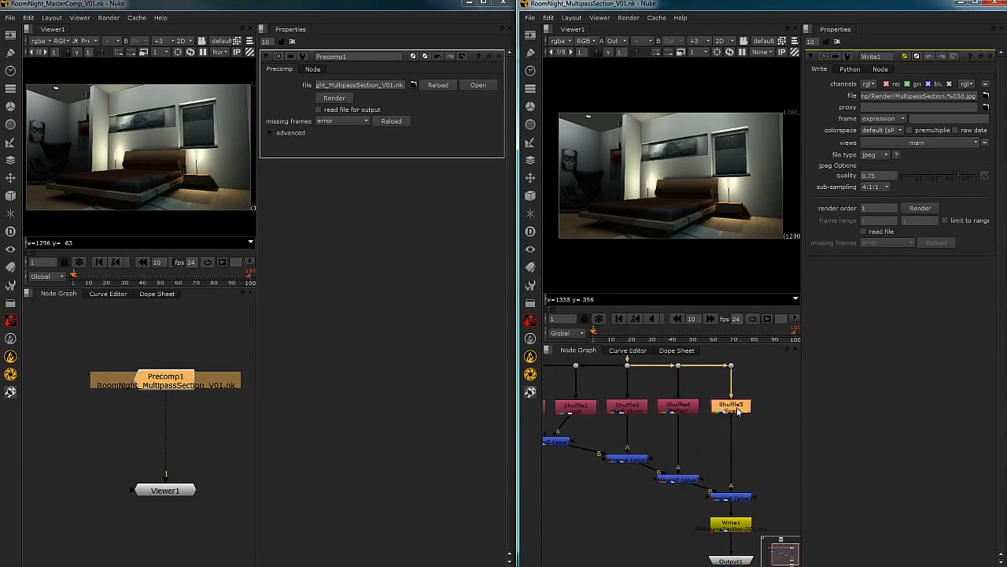
scroll(743, 411, "up", 2)
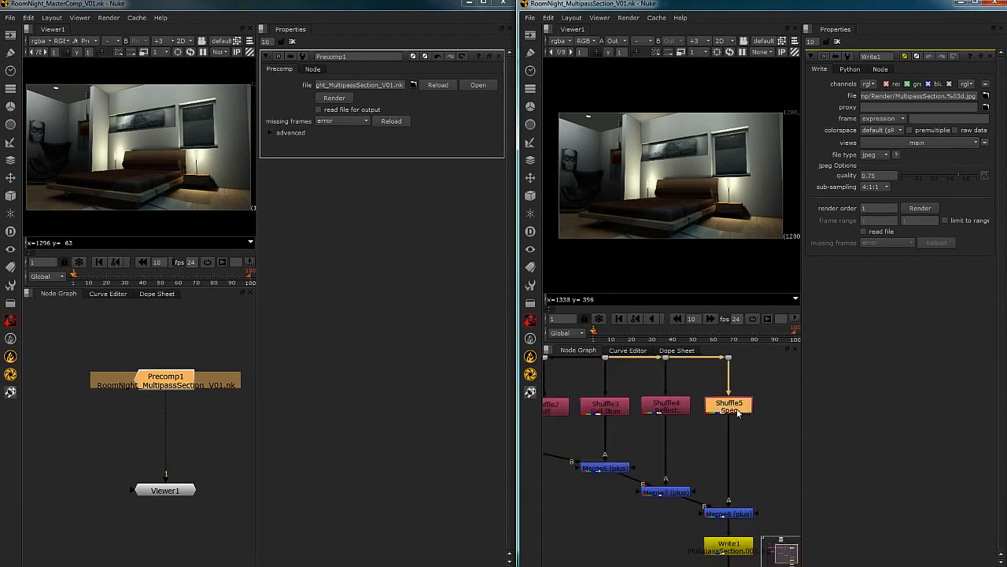
key("g")
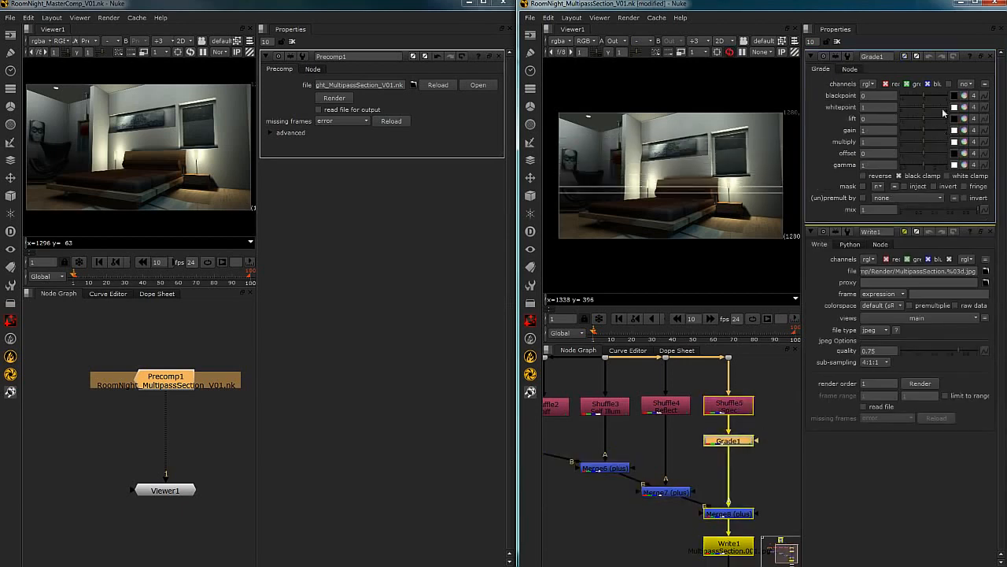
left_click_drag(927, 105, 905, 105)
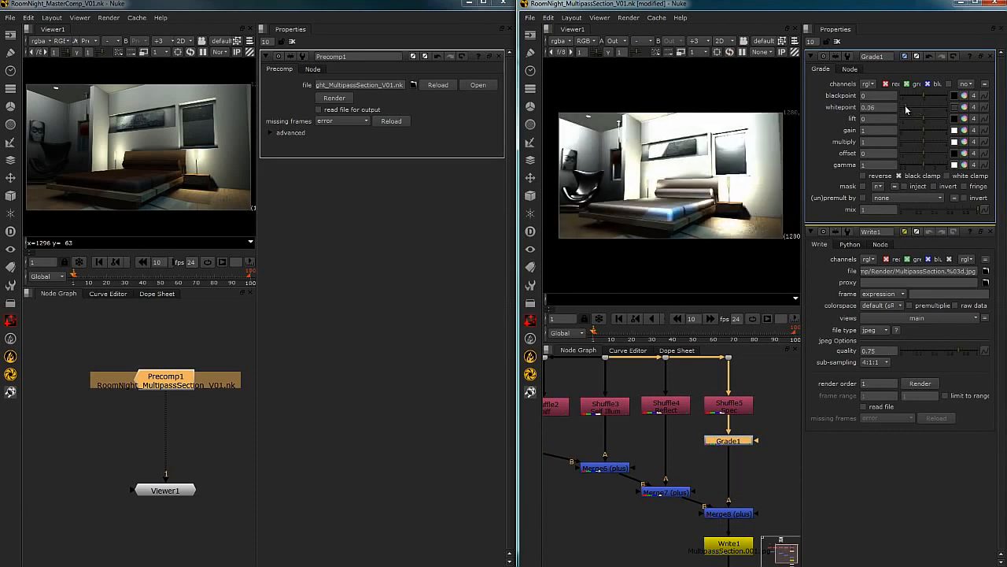
left_click(763, 491)
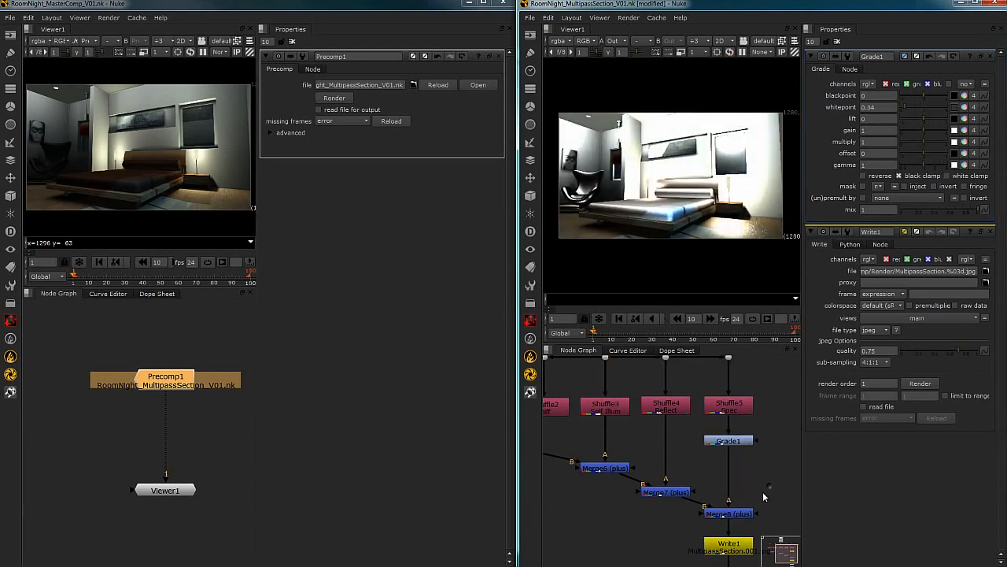
Save the multipass script and reload Precomp1's file in the master script.
left_click(531, 17)
left_click(561, 50)
left_click(210, 6)
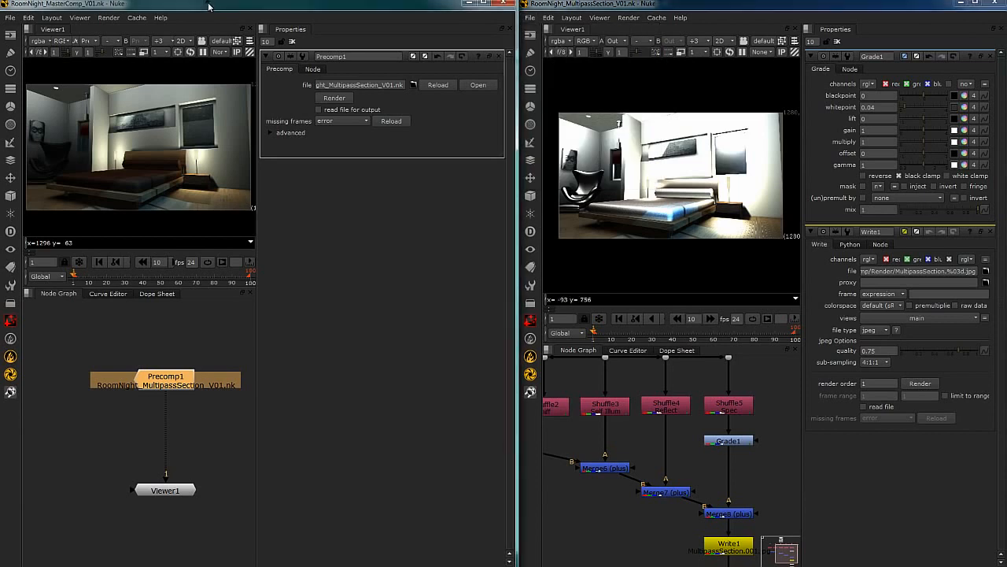
left_click(439, 84)
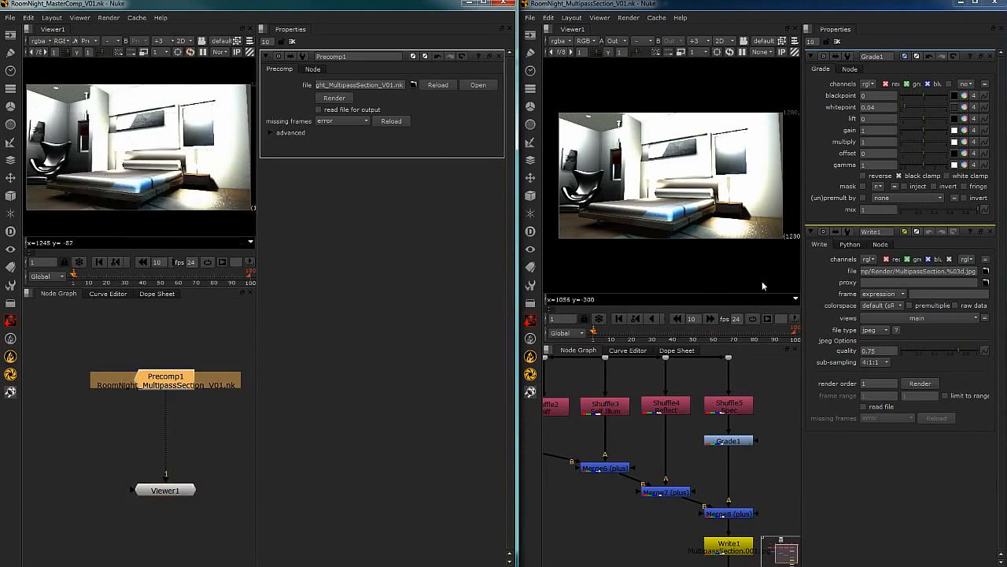
Nudge Precomp1 upward in the master script and examine the whole multipass node tree from Read7 down to Viewer1.
left_click_drag(178, 387, 175, 382)
scroll(678, 433, "down", 8)
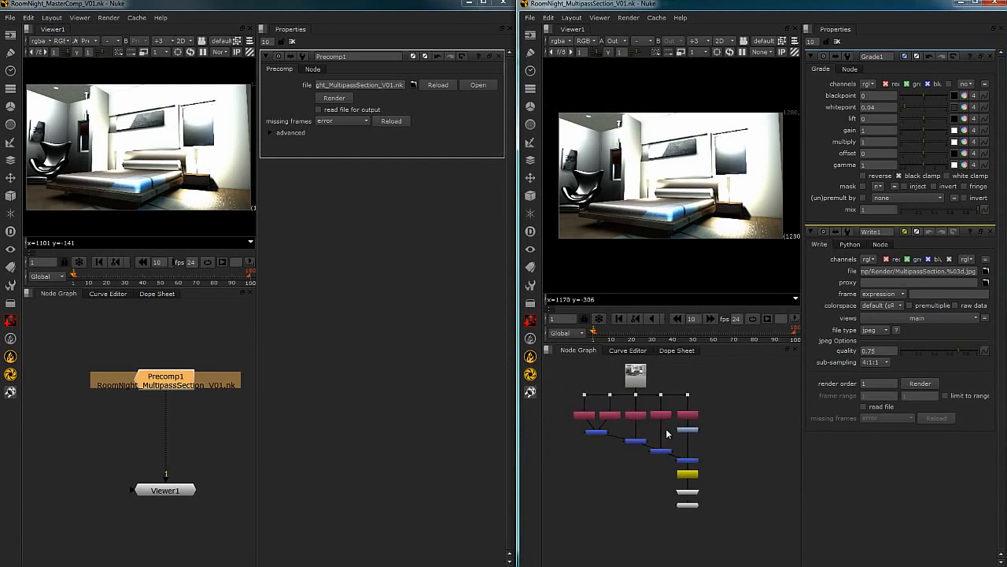
middle_click_drag(678, 432, 681, 432)
left_click_drag(165, 376, 166, 378)
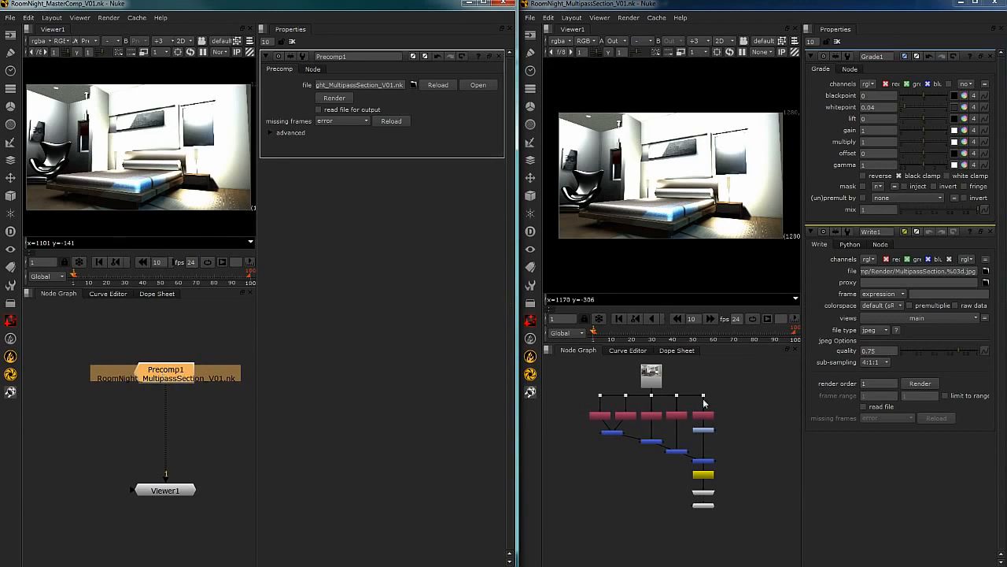
left_click_drag(166, 375, 166, 374)
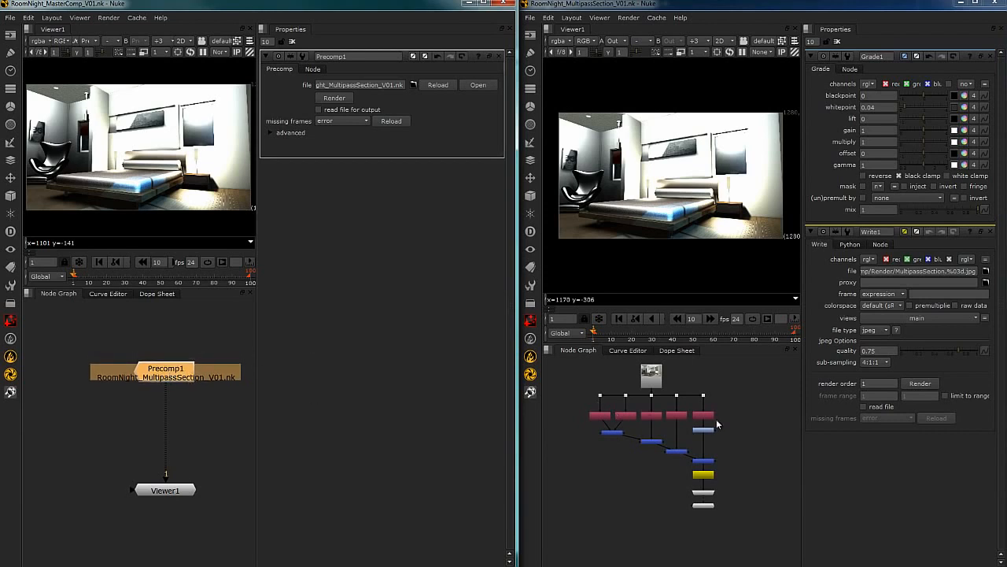
middle_click(644, 419)
middle_click(767, 443)
middle_click(766, 443)
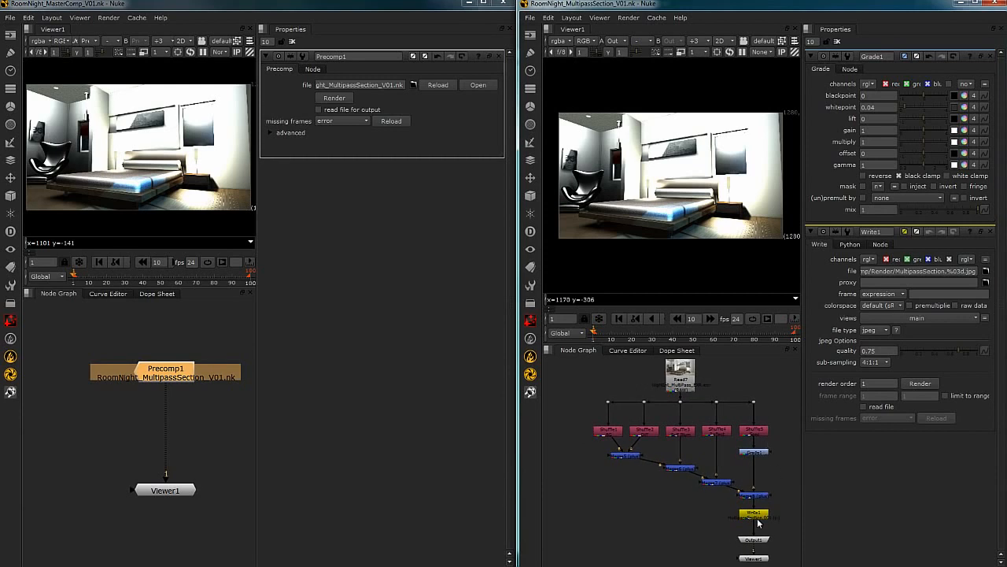
Render Precomp1 in the master script for frame range 1-1.
left_click(265, 342)
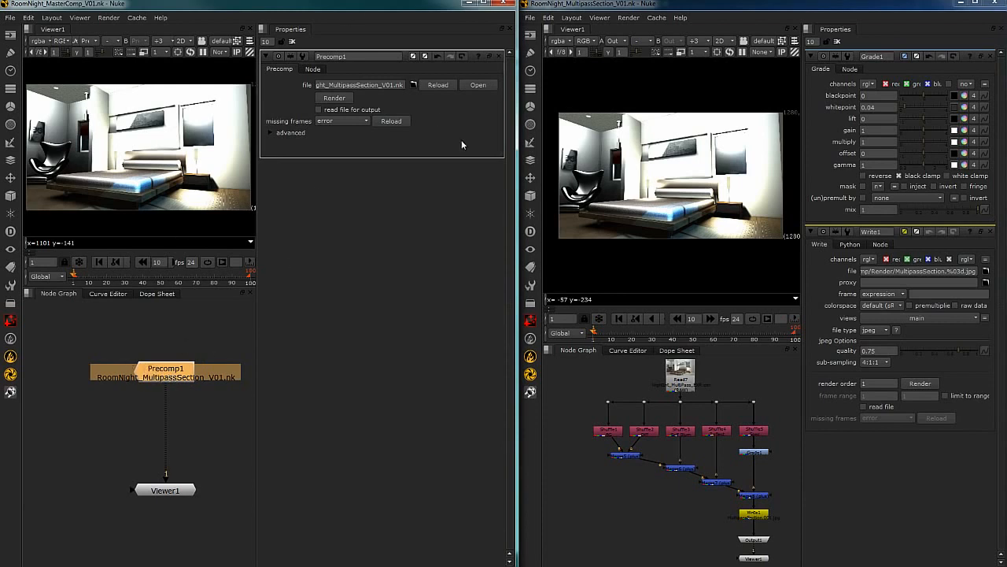
left_click(335, 99)
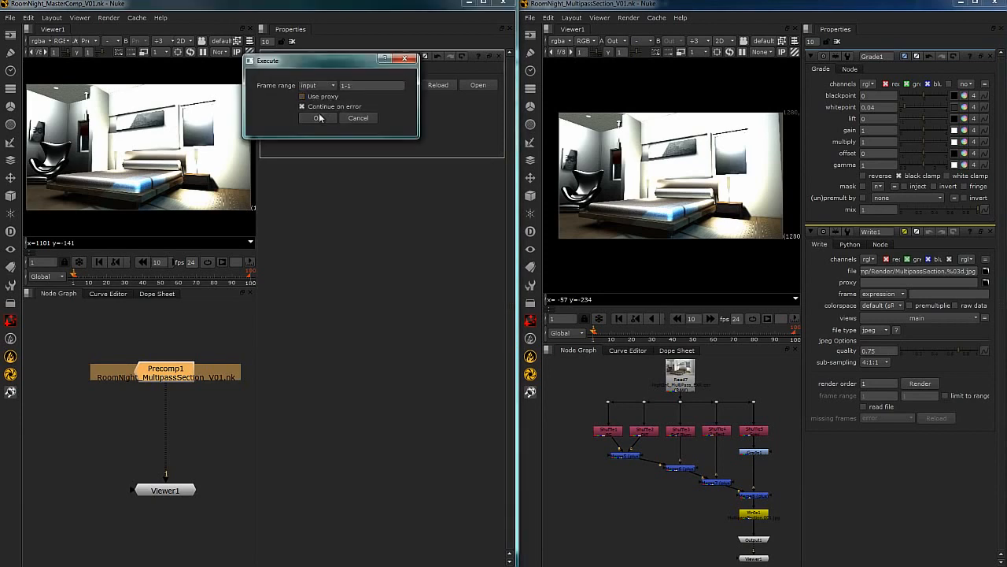
left_click(318, 118)
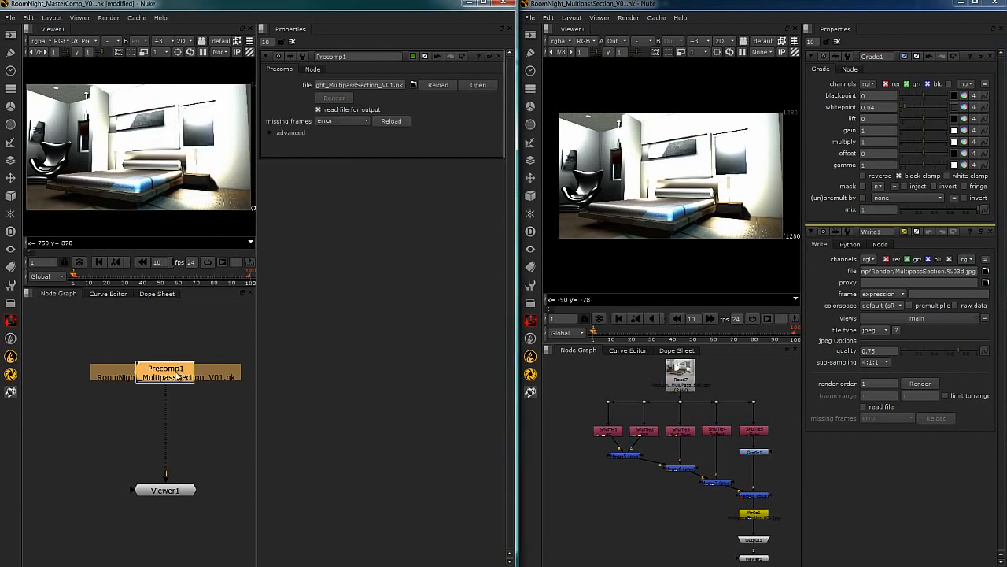
scroll(175, 392, "up", 2)
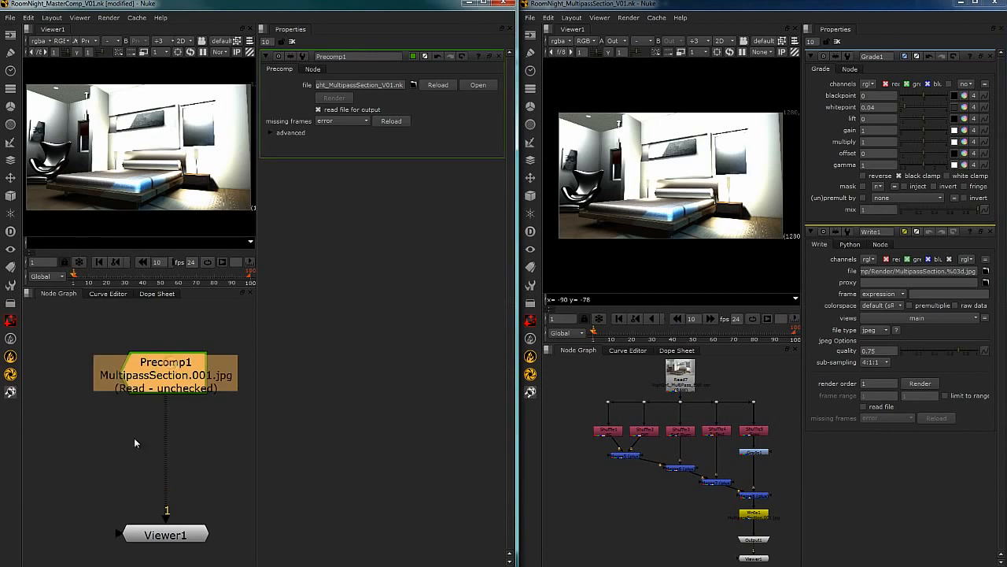
left_click(193, 435)
left_click(190, 390)
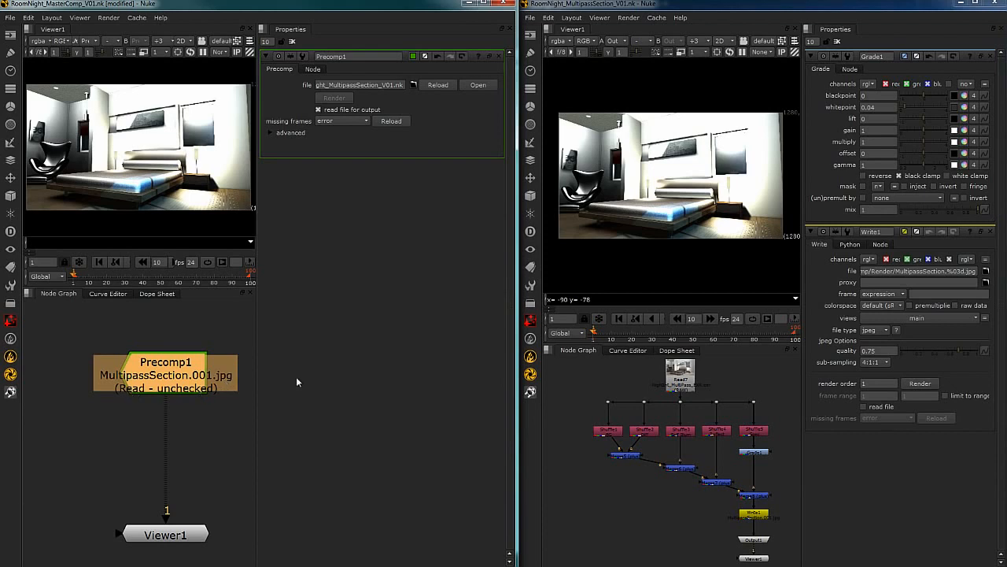
Toggle Precomp1's read file for output option several times and leave it turned off.
left_click(178, 328)
left_click(318, 109)
left_click(318, 109)
left_click(318, 109)
left_click(318, 109)
left_click(318, 110)
left_click(318, 109)
left_click(318, 109)
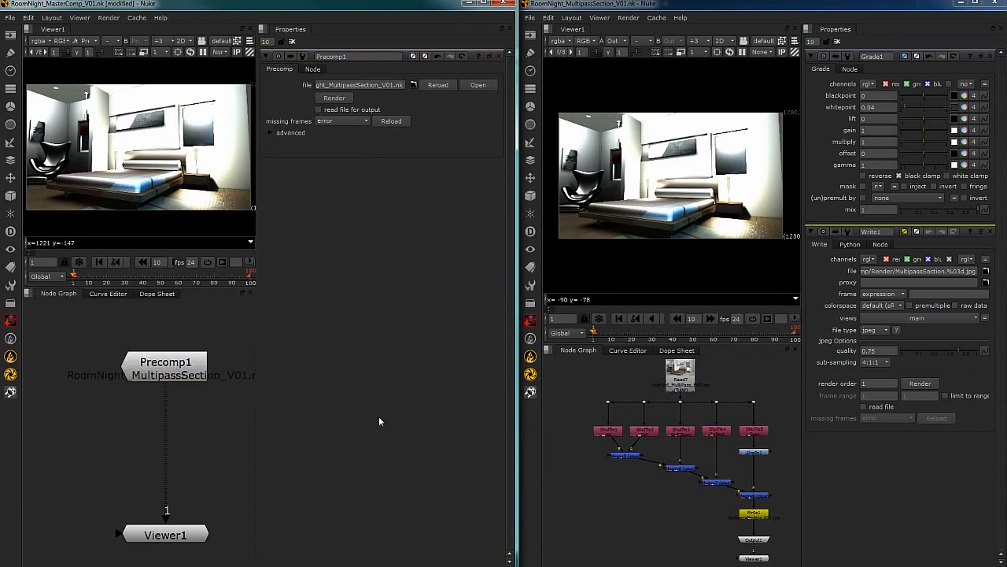
Reload Precomp1's file, and disable Grade1 below Shuffle5 in the multipass script.
left_click(431, 84)
left_click(753, 452)
key("d")
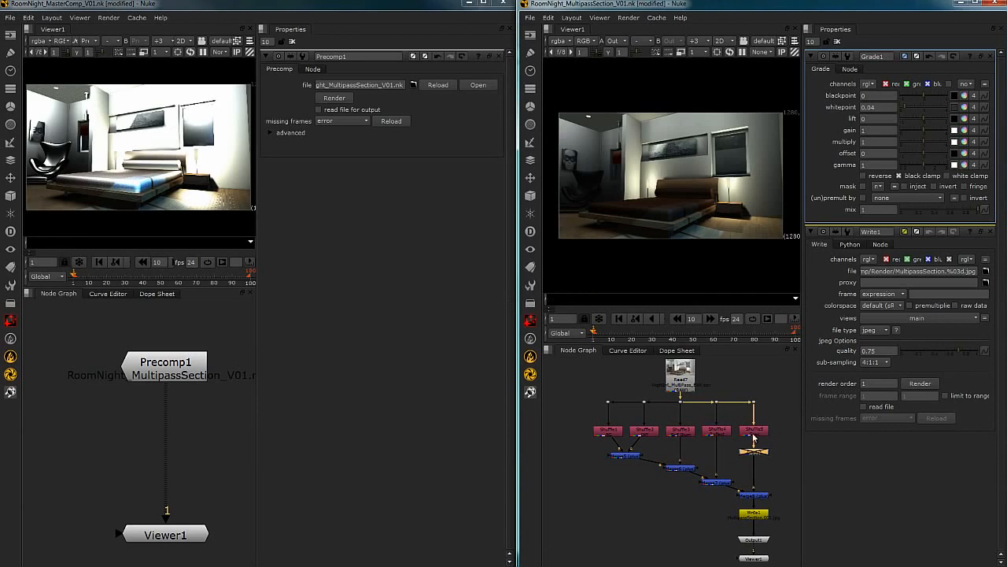
Save the multipass script and reload Precomp1's file in the master script.
left_click(532, 22)
left_click(559, 55)
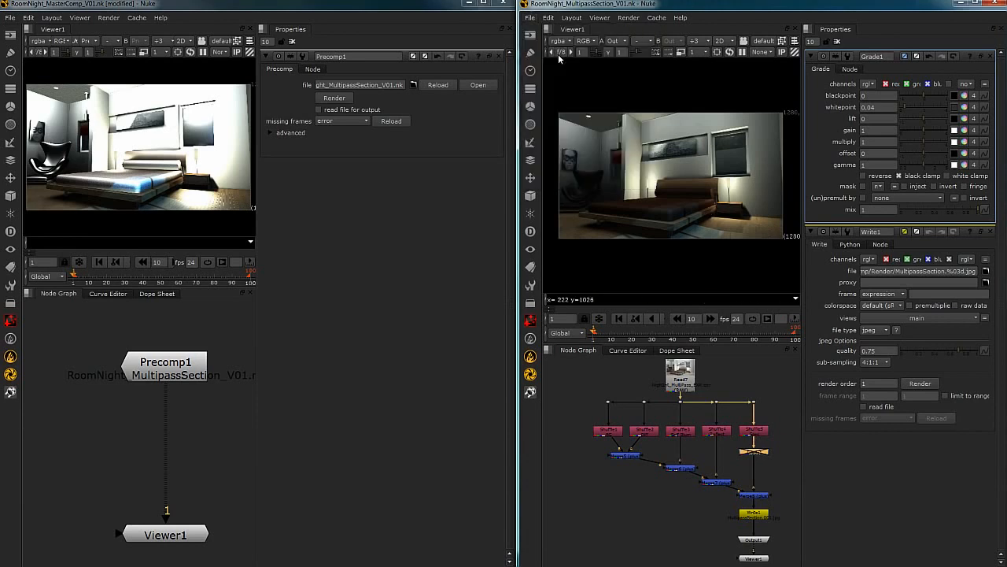
left_click(438, 85)
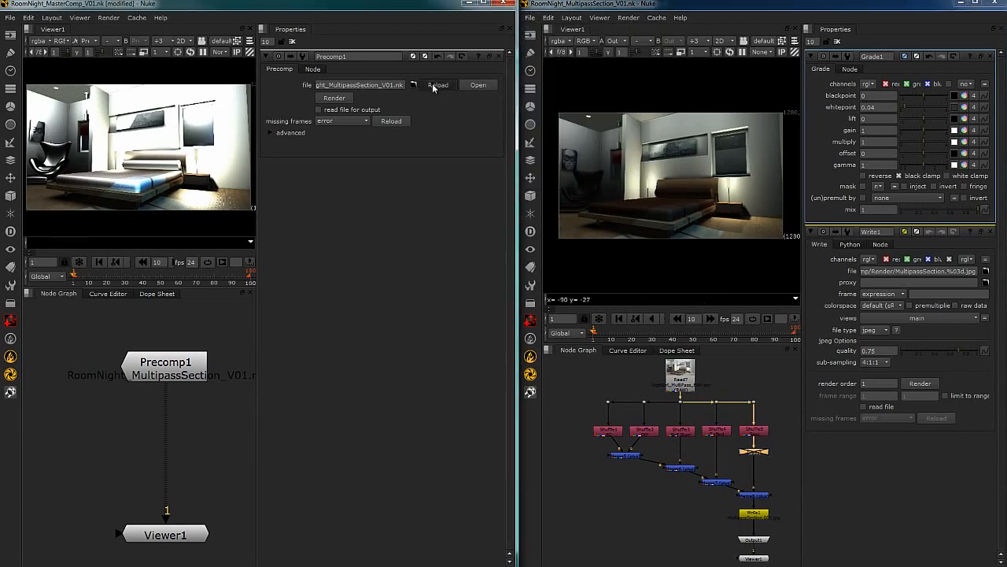
Switch Precomp1's read file for output on and off to compare the rendered file with the live script, and check Write1.
left_click(319, 110)
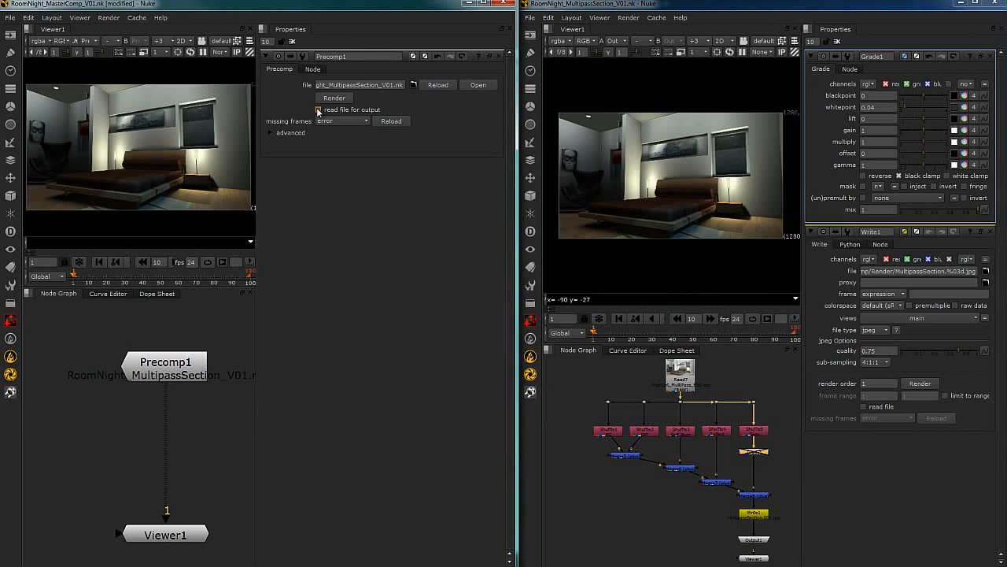
left_click(318, 110)
left_click(318, 110)
left_click(319, 110)
left_click(319, 110)
left_click(319, 111)
left_click(319, 110)
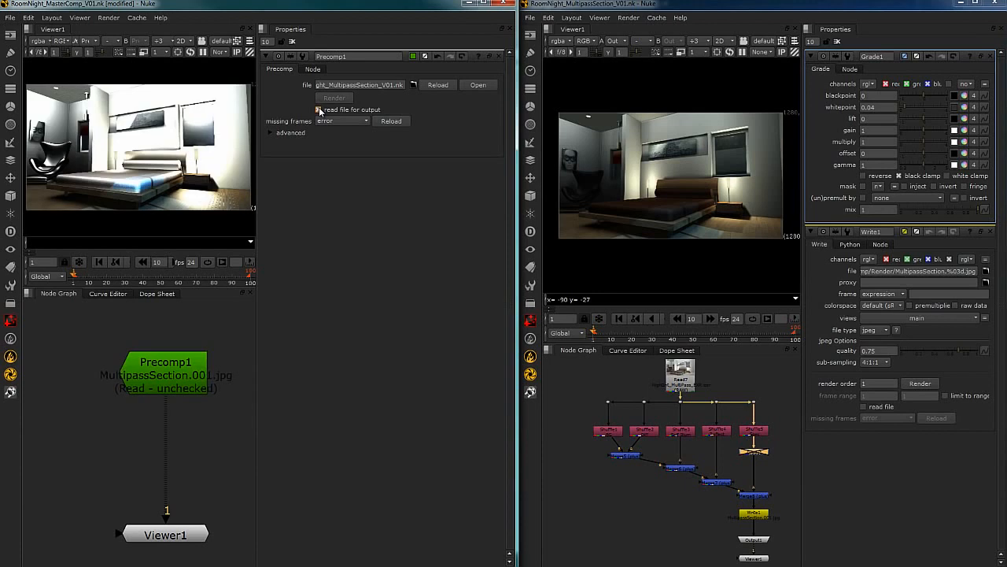
left_click(762, 511)
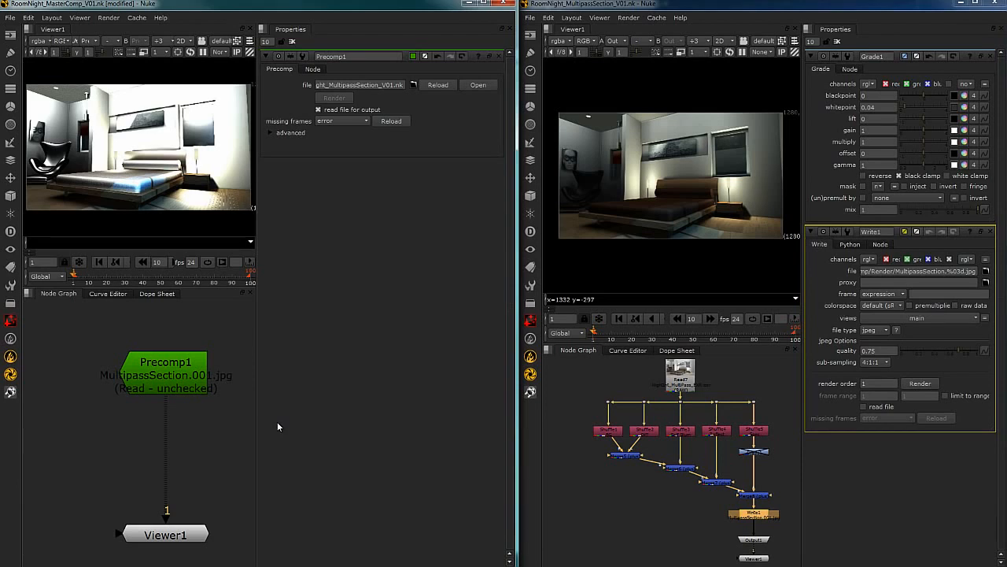
left_click(662, 510)
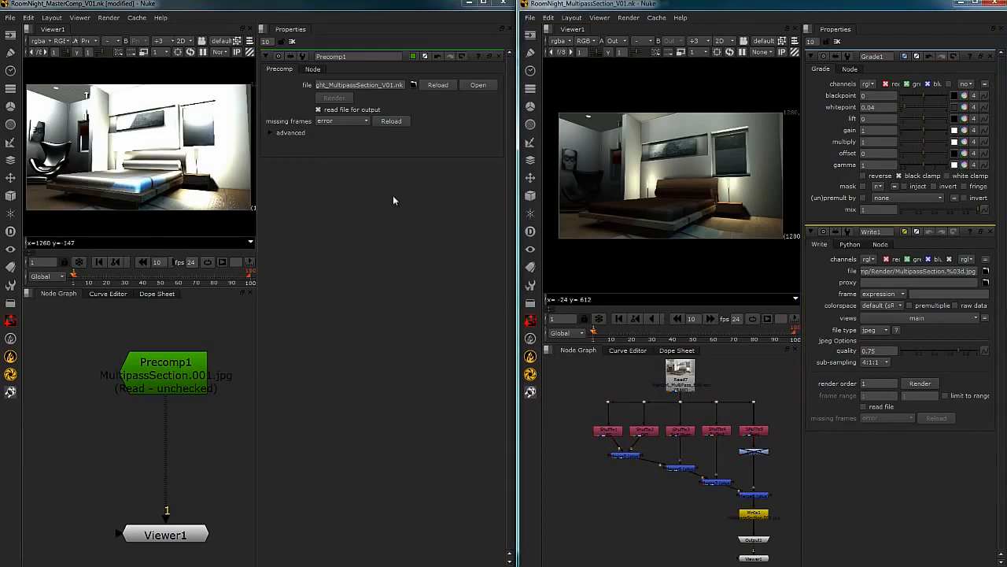
left_click(318, 110)
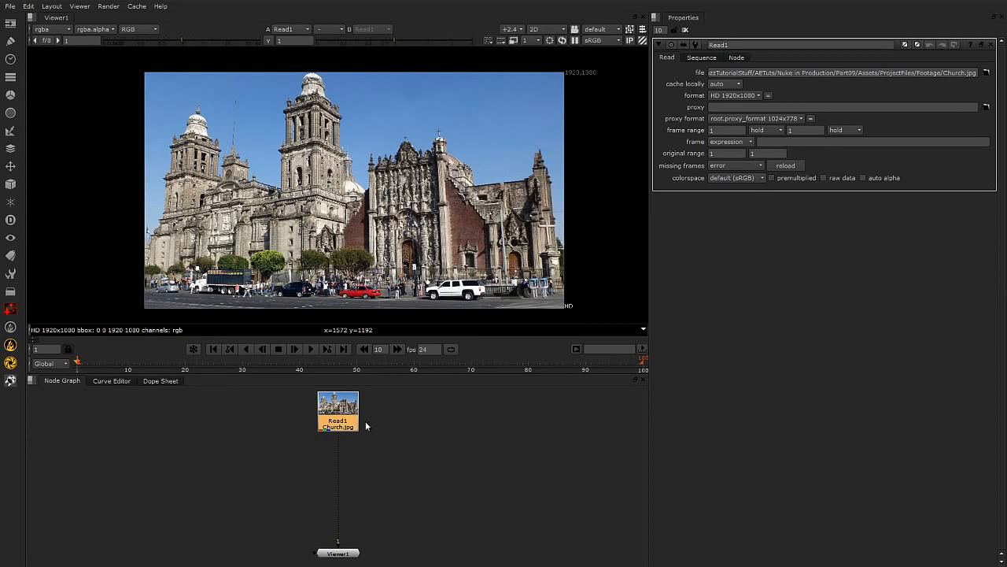
Add three Transform nodes in a row beneath Read1 (Church.jpg).
left_click_drag(343, 412, 343, 425)
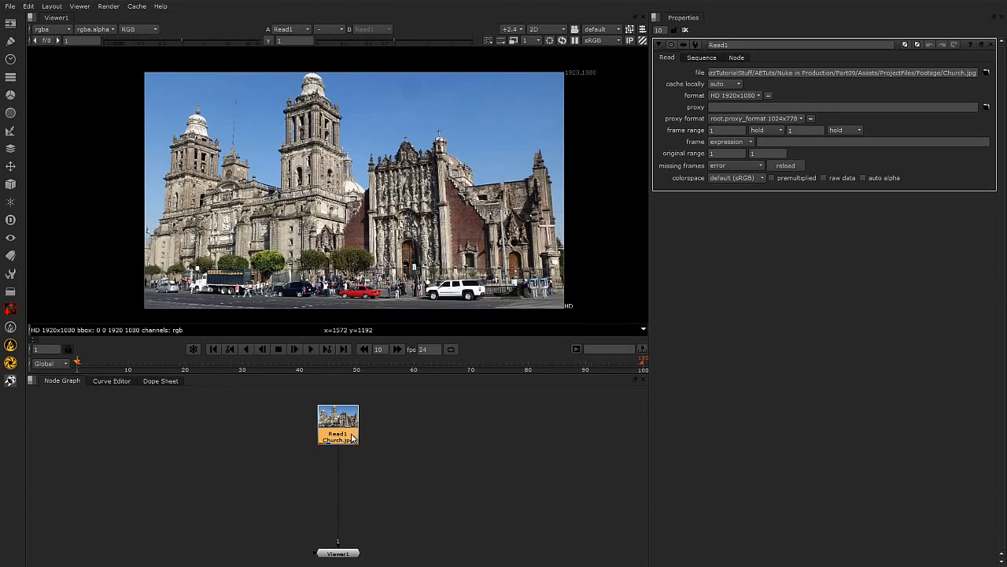
left_click_drag(354, 426, 353, 414)
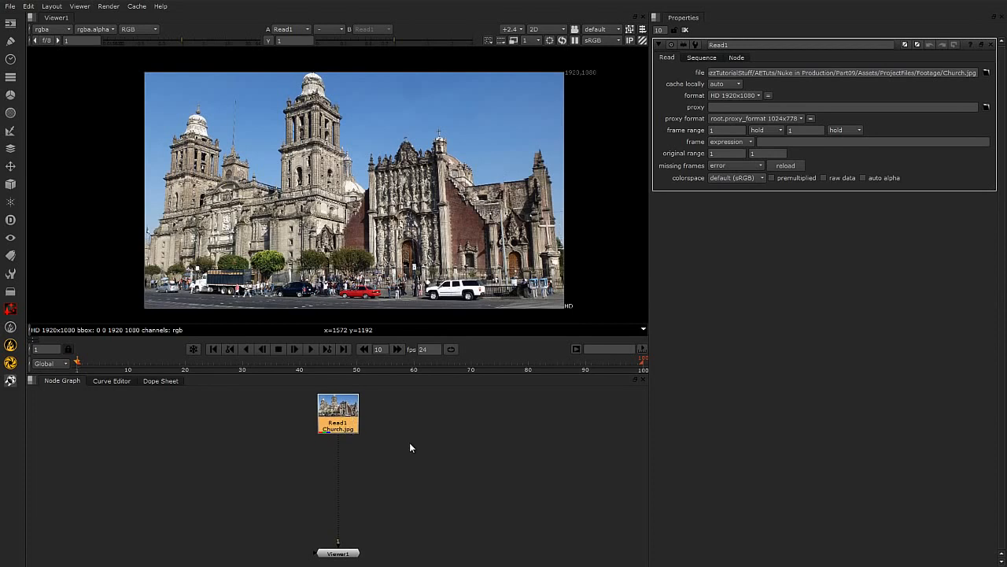
key("t")
key("t")
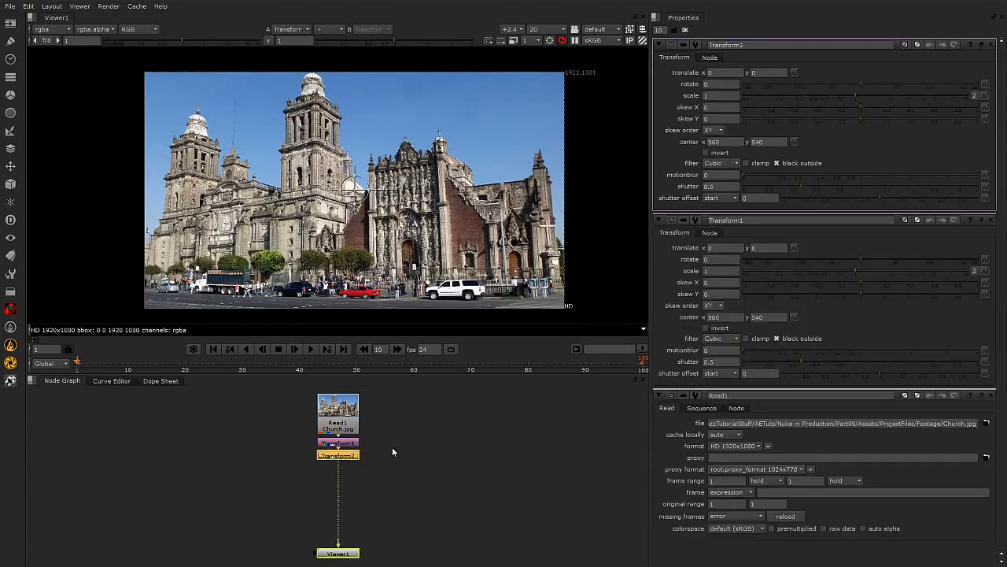
key("t")
Move the Transform stack to the lower left of Read1 and append three Grade nodes beneath it.
left_click_drag(370, 435, 272, 482)
left_click(275, 483)
key("g")
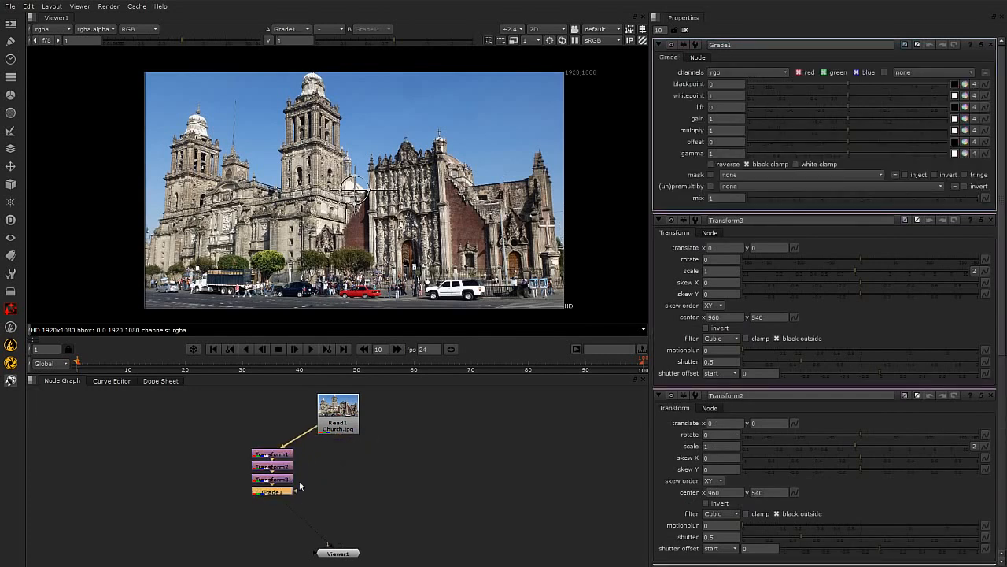
key("g")
key("g")
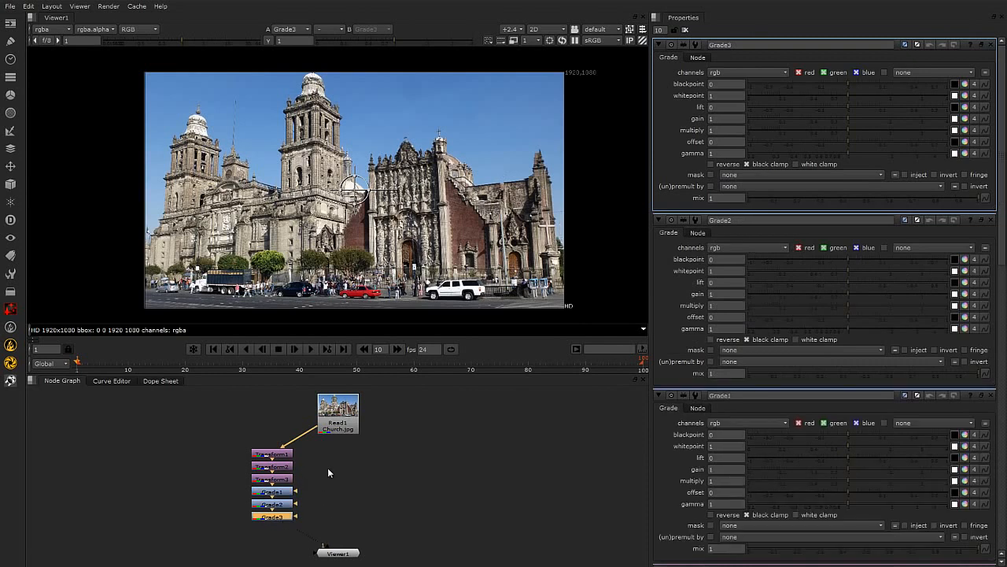
Connect Read1 to Viewer1 as a second input and set the viewer to wipe between Read1 and Grade3.
left_click_drag(244, 442, 337, 550)
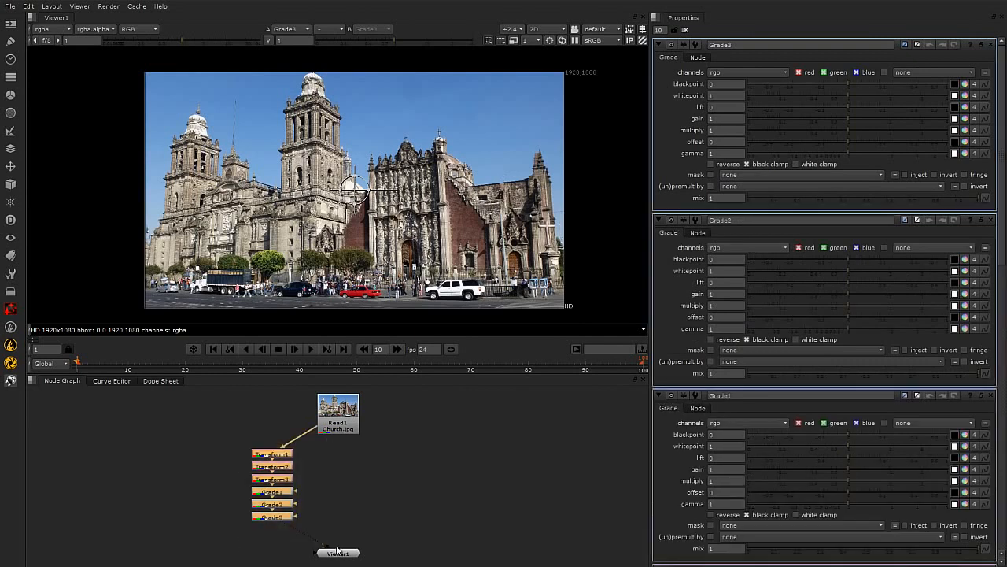
scroll(344, 229, "up", 5)
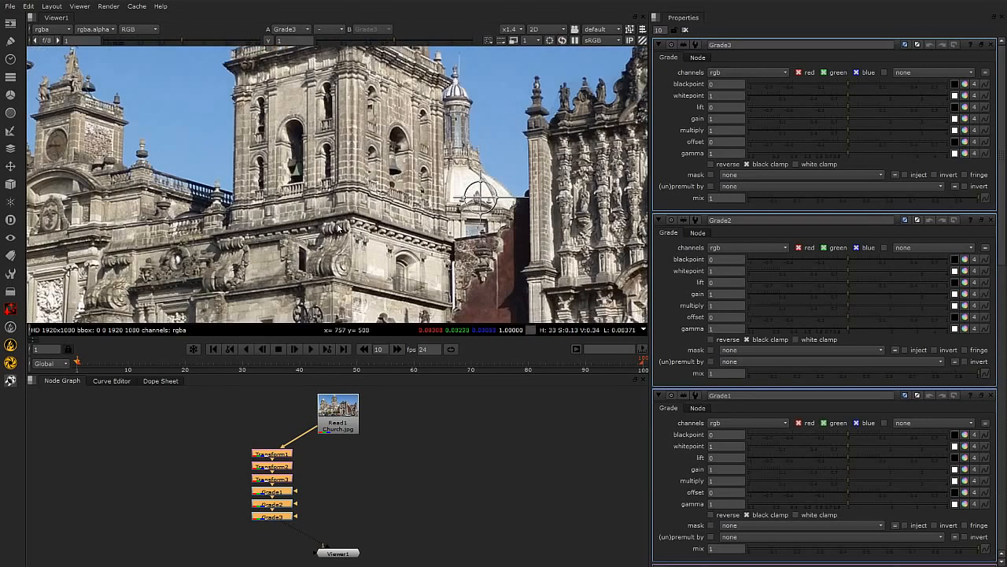
scroll(358, 234, "up", 1)
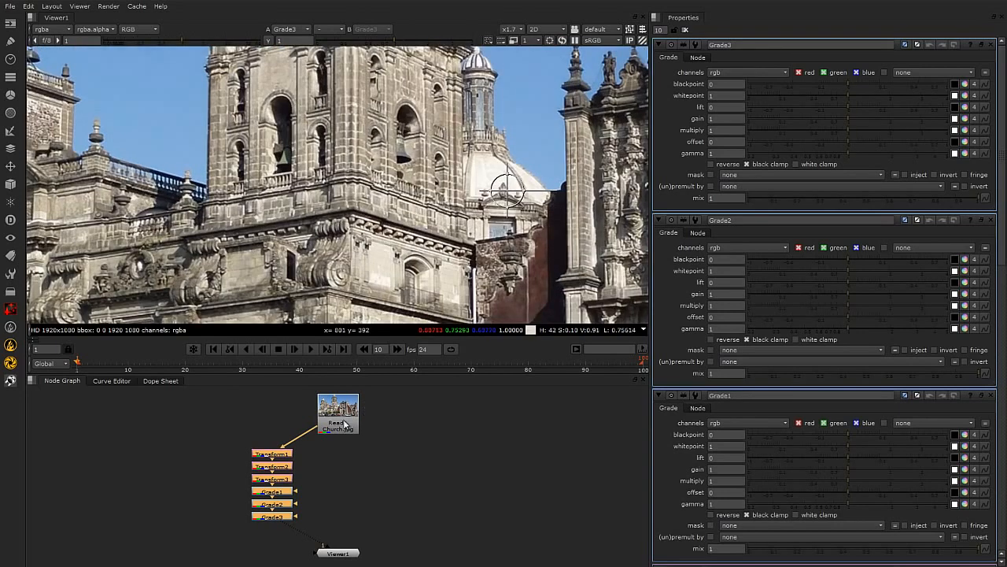
left_click(344, 424)
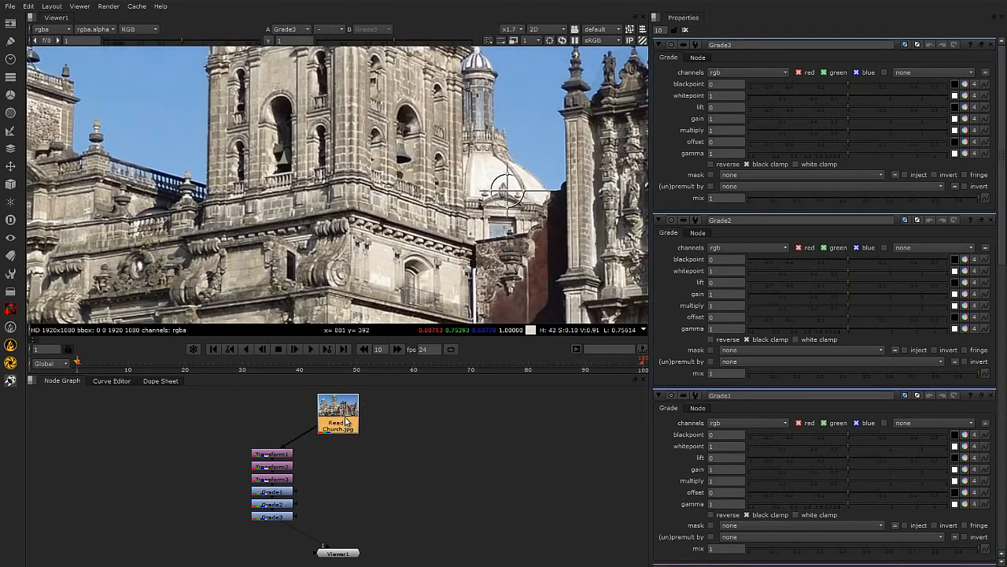
key("1")
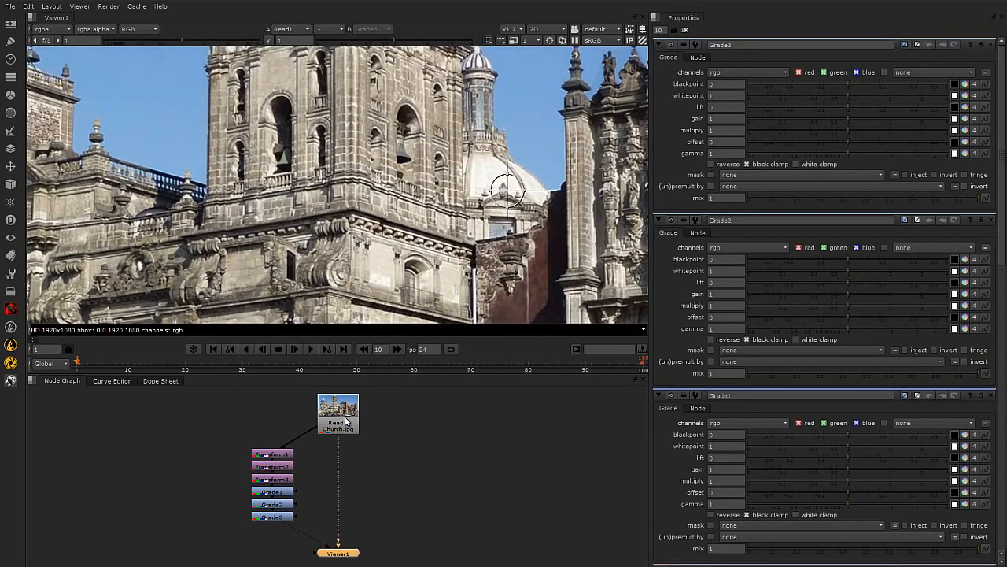
left_click(343, 30)
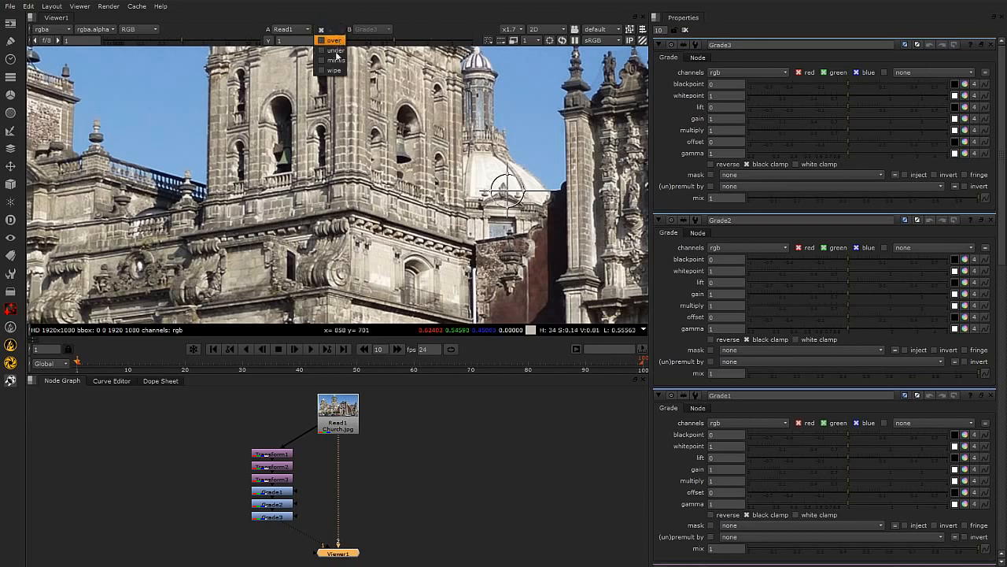
left_click(334, 70)
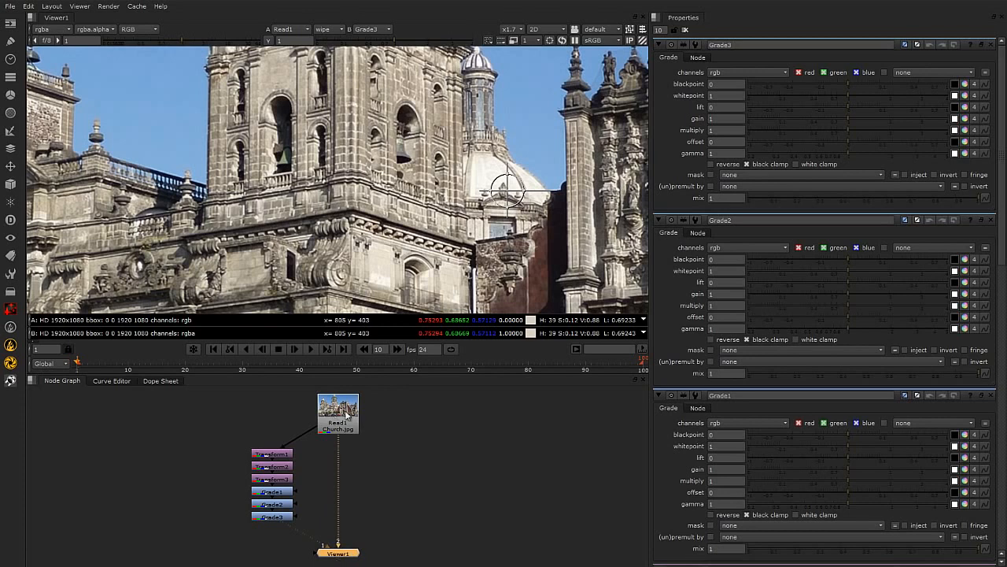
left_click(277, 518)
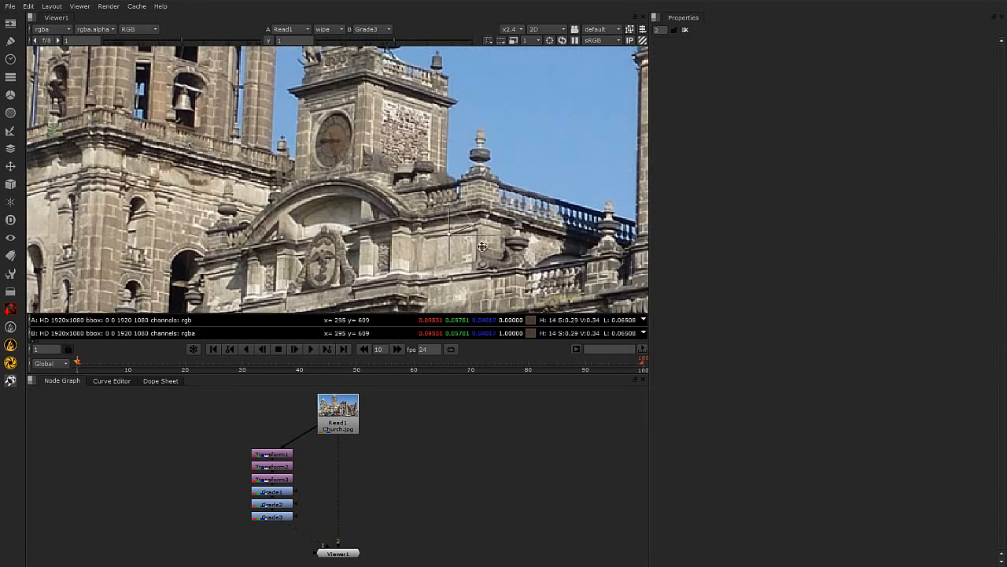
Move the wipe line across the church image and examine both versions up close for differences in detail.
scroll(422, 245, "down", 1)
scroll(424, 246, "up", 2)
middle_click_drag(423, 245, 159, 199)
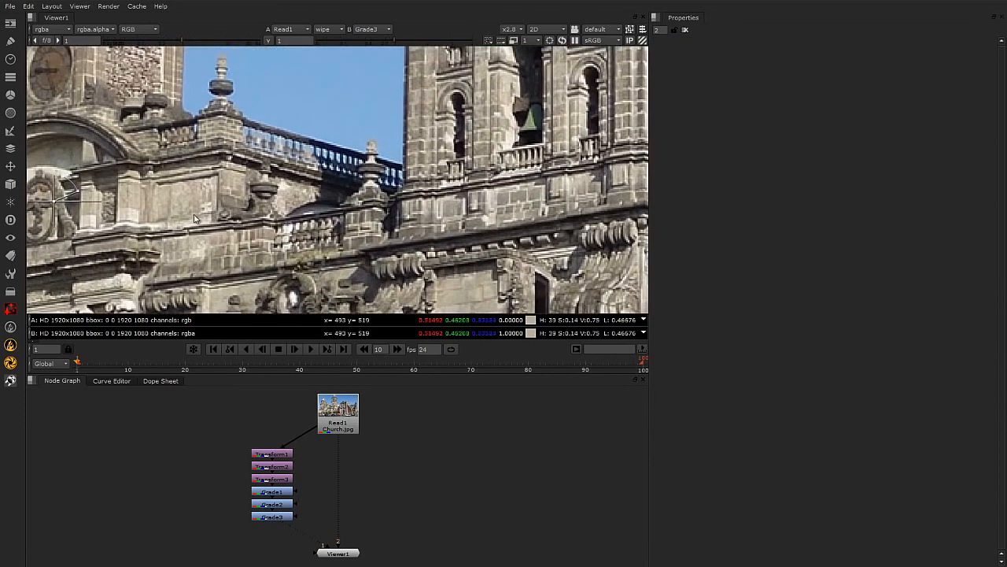
left_click_drag(55, 201, 627, 216)
scroll(518, 156, "up", 3)
scroll(220, 154, "up", 4)
scroll(304, 172, "down", 4)
scroll(360, 181, "down", 4)
scroll(627, 215, "down", 5)
middle_click_drag(627, 215, 308, 211)
middle_click_drag(589, 211, 355, 199)
scroll(355, 199, "up", 4)
scroll(355, 200, "up", 1)
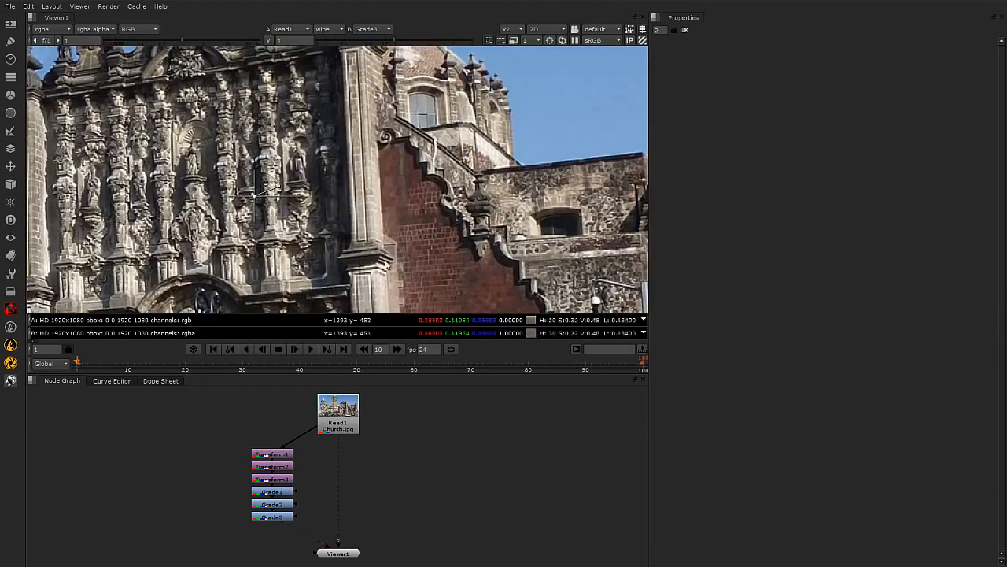
Disconnect Read1 from Viewer1 and branch a new Transform node off Read1, placed to its lower right.
left_click_drag(337, 417, 432, 490)
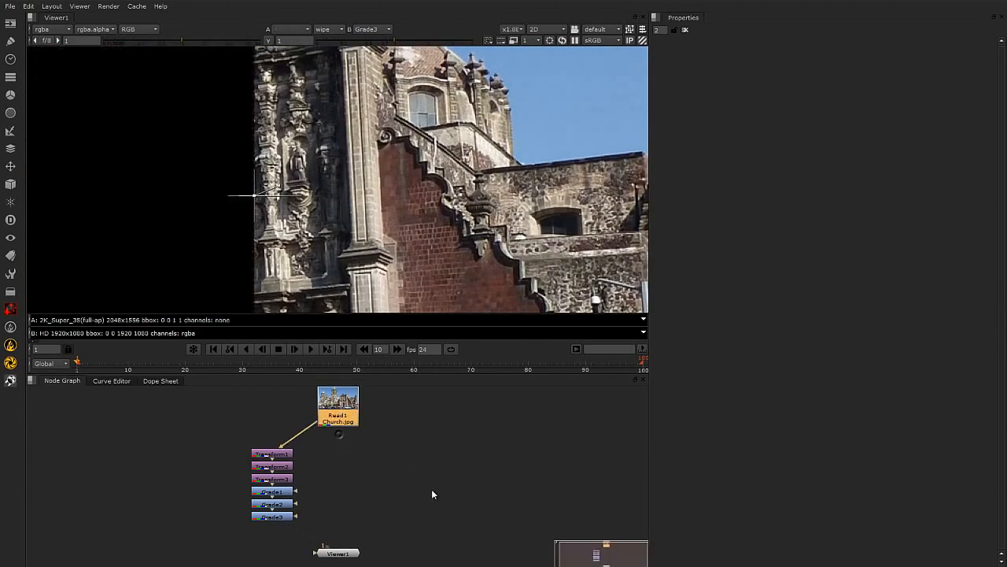
middle_click_drag(348, 470, 284, 461)
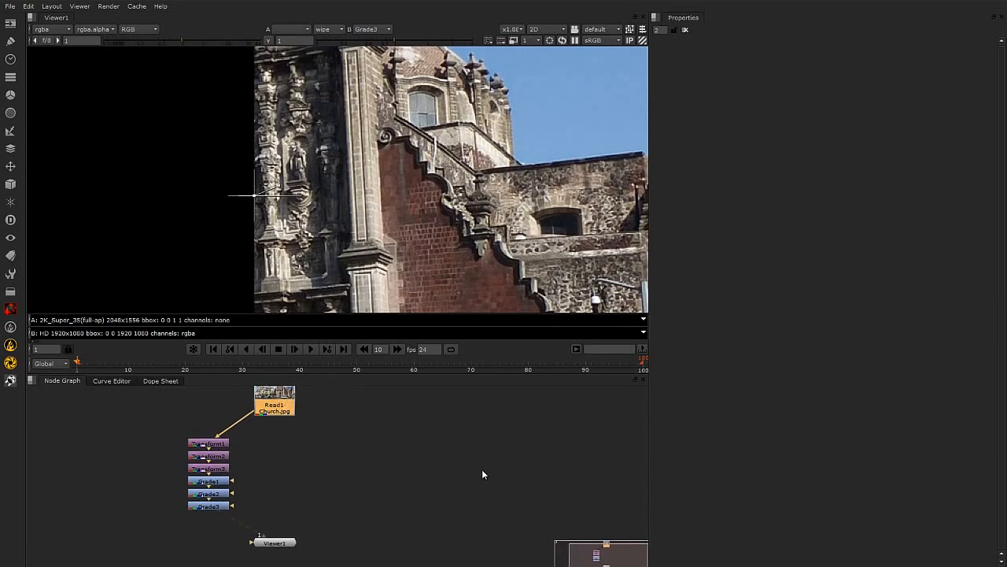
key("t")
left_click_drag(260, 427, 275, 411)
left_click_drag(344, 443, 348, 439)
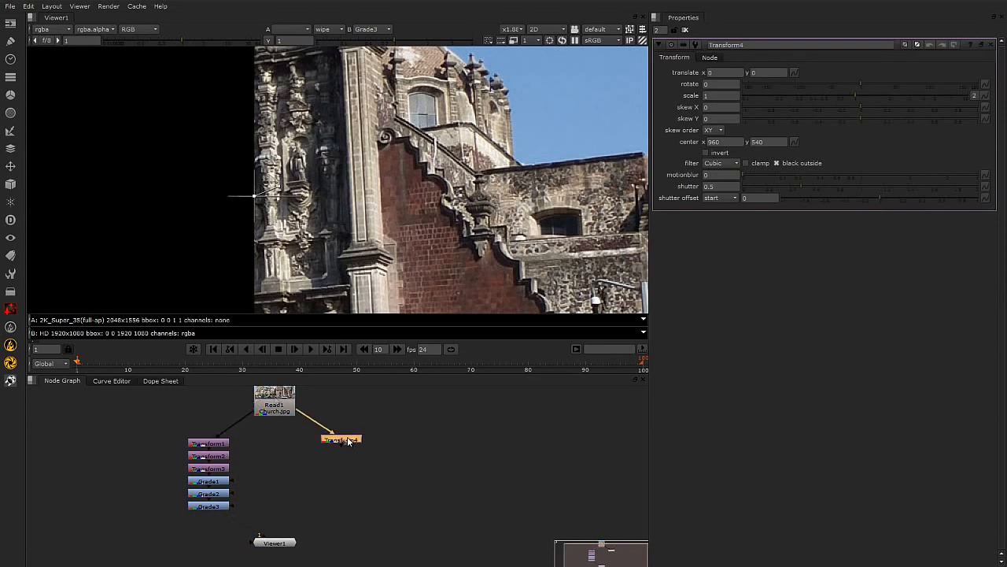
Append Grade, Transform, Grade, Transform and Grade nodes beneath the new Transform to form an alternating branch.
key("g")
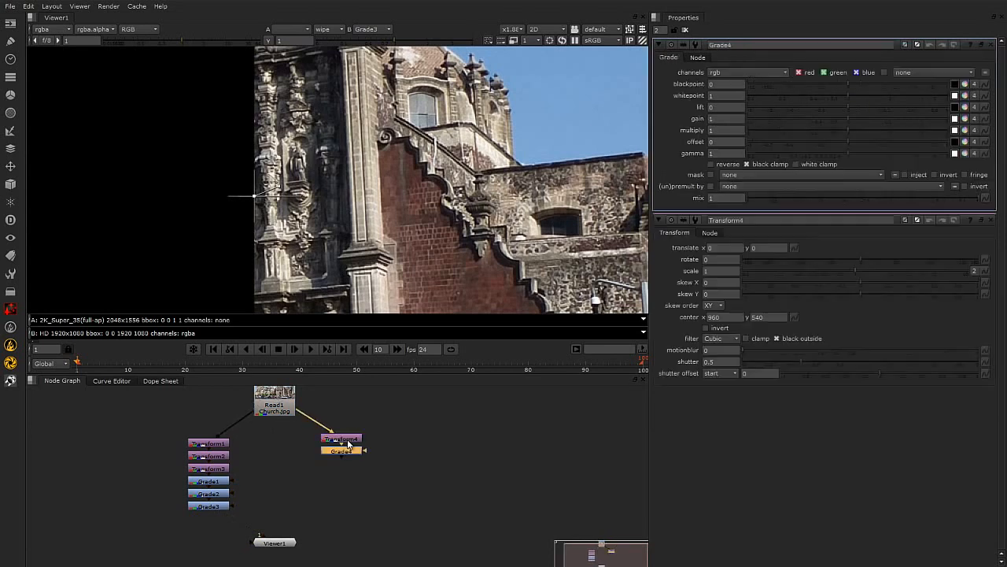
key("t")
key("g")
key("t")
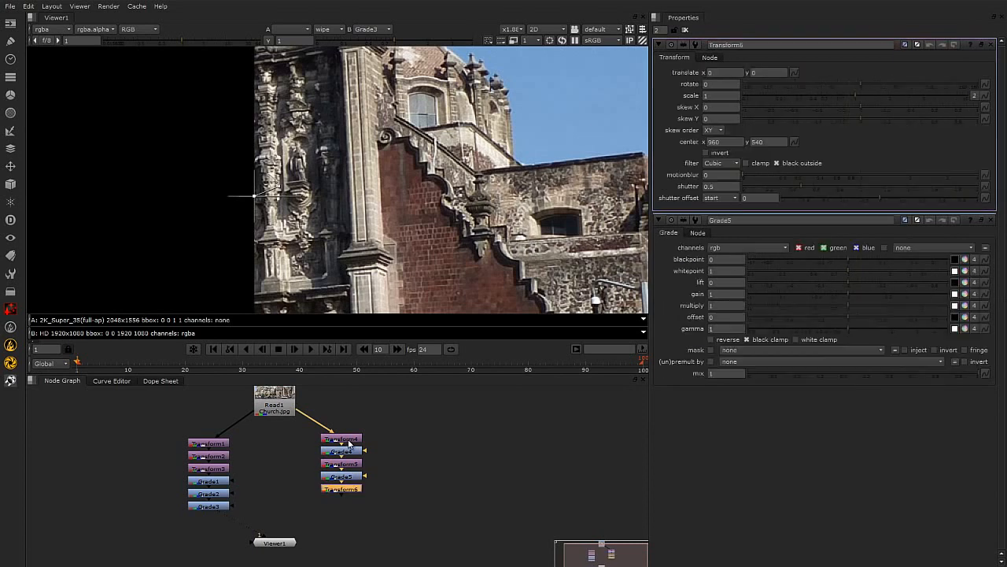
key("g")
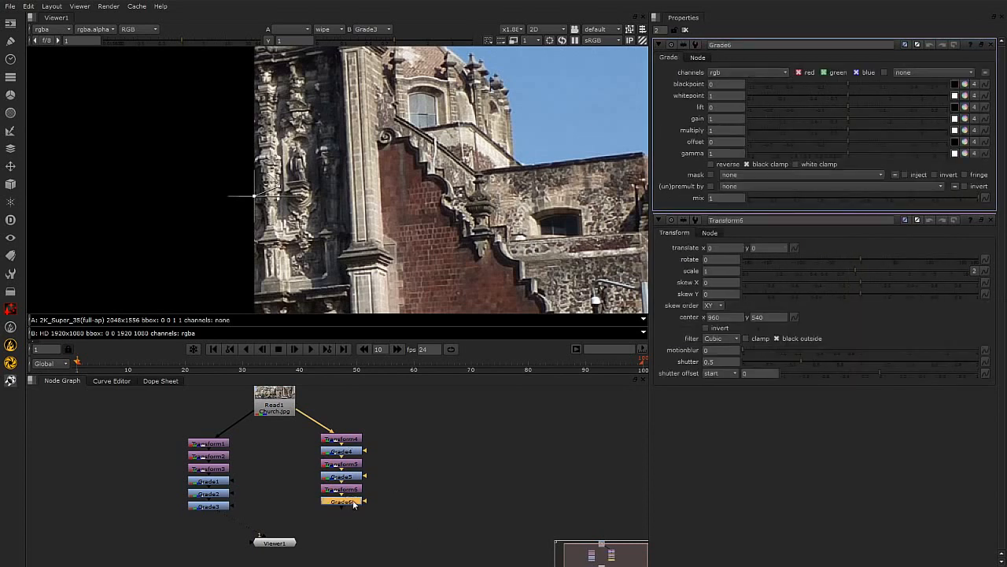
Connect Grade6 to Viewer1 for a wipe against Grade3, and close the Transform6 and Transform5 properties.
key("1")
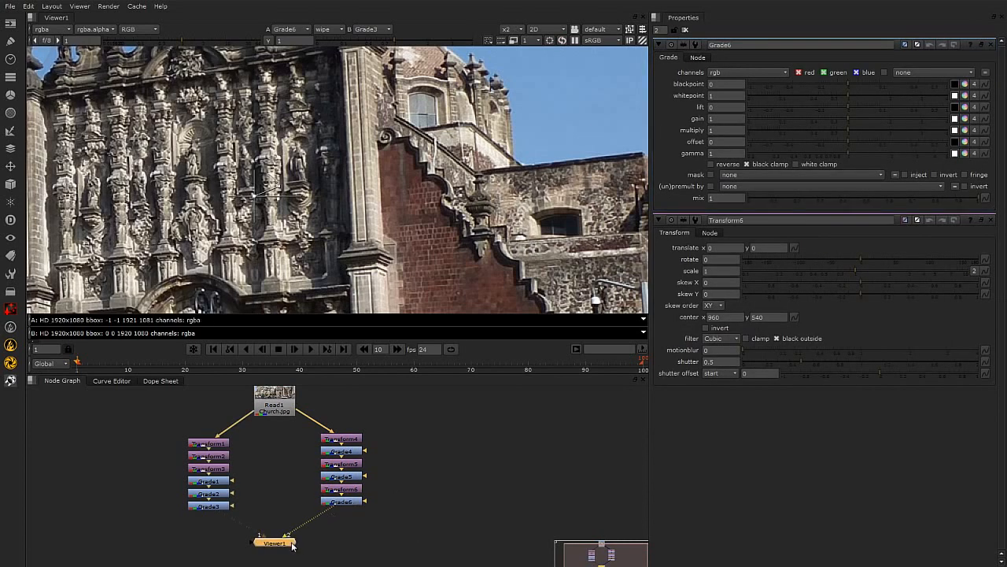
left_click_drag(291, 544, 309, 547)
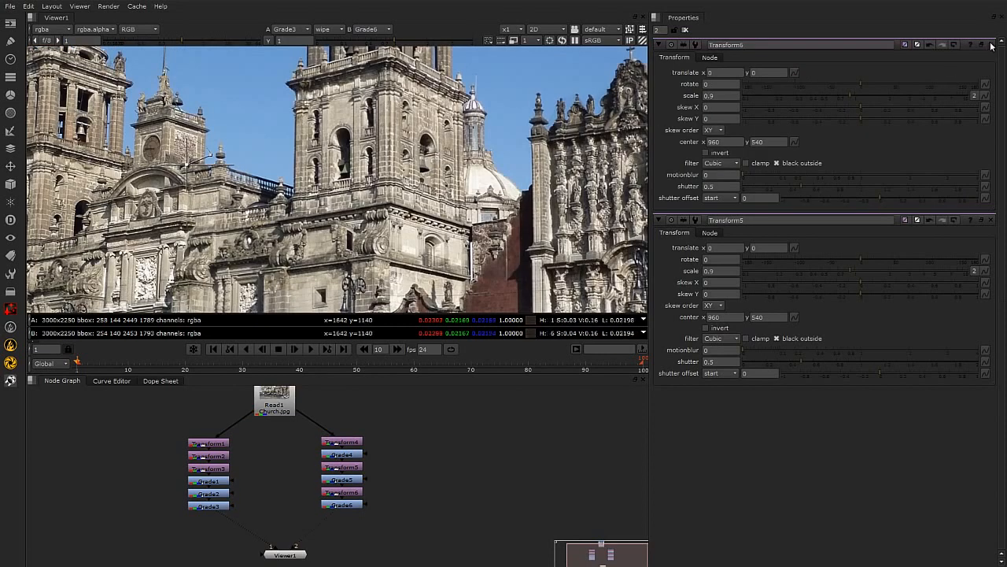
left_click(991, 44)
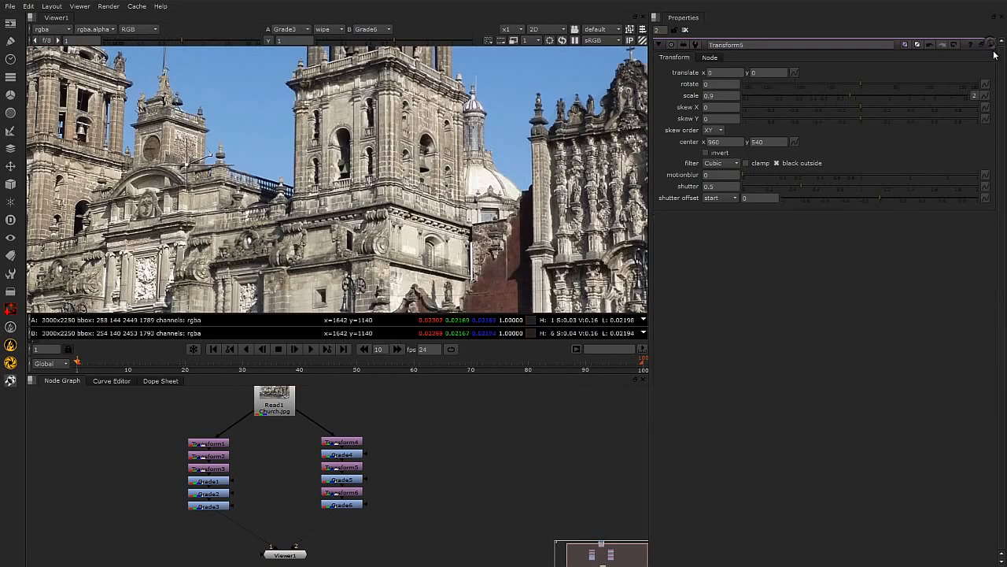
left_click(991, 44)
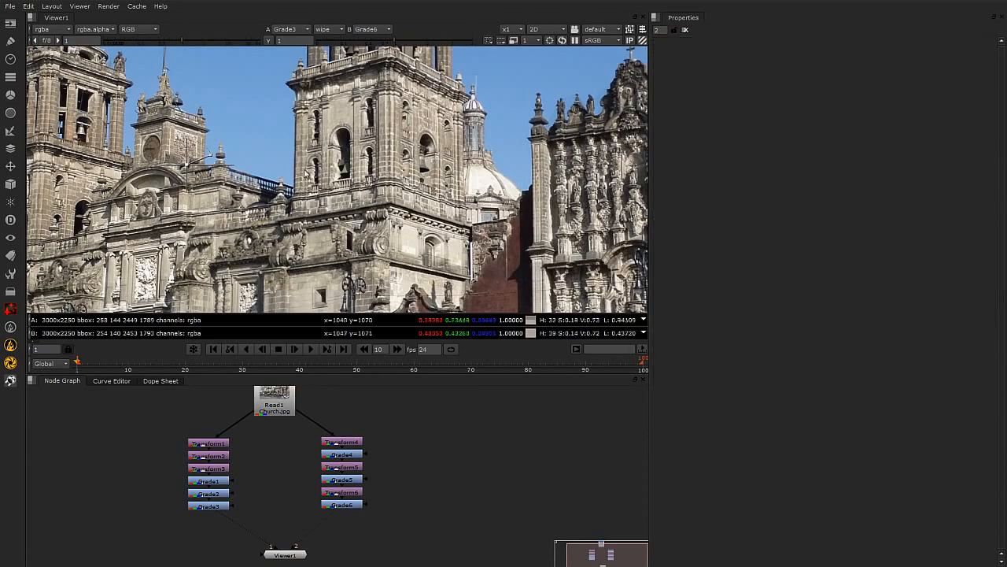
Examine the clock tower and balustrade up close, shifting the wipe between Grade3 and Grade6 to compare sharpness.
scroll(395, 180, "up", 3)
scroll(395, 180, "up", 2)
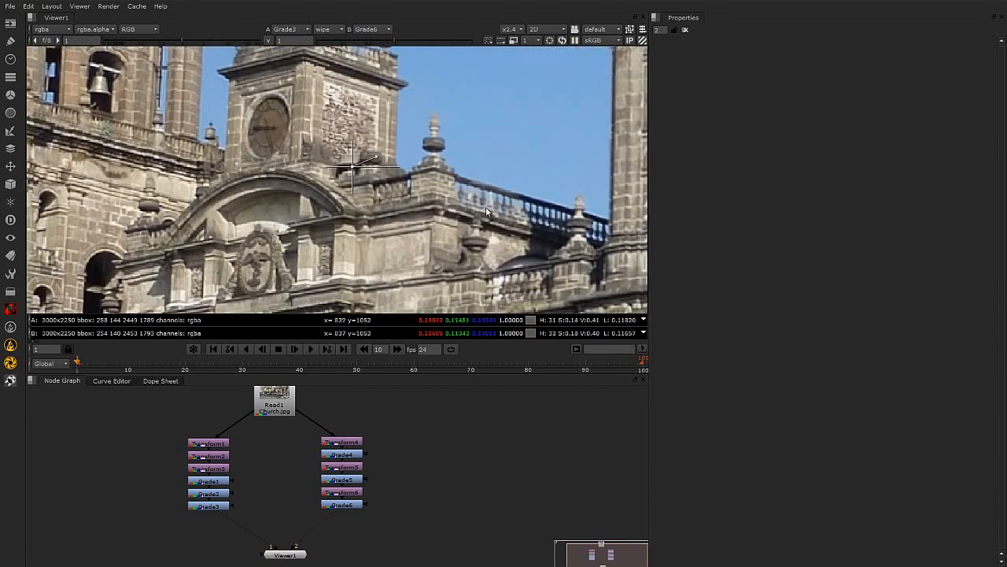
middle_click_drag(386, 132, 293, 130)
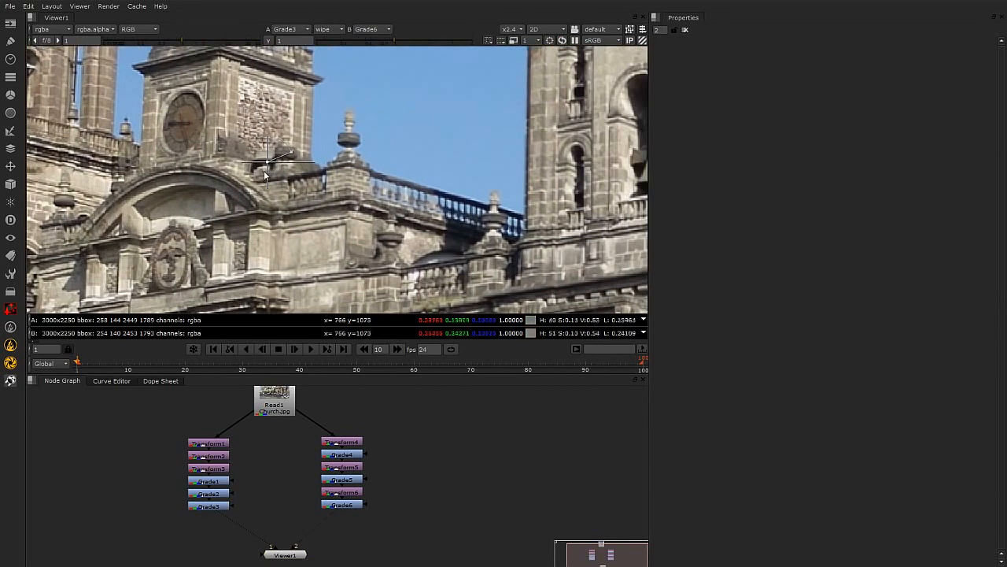
mouse_move(267, 162)
left_mouse_down()
mouse_move(446, 175)
mouse_move(250, 154)
mouse_move(275, 151)
left_mouse_up()
scroll(281, 203, "up", 4)
mouse_move(272, 192)
left_mouse_down()
mouse_move(223, 180)
mouse_move(186, 205)
mouse_move(337, 218)
mouse_move(259, 224)
mouse_move(274, 192)
left_mouse_up()
scroll(274, 219, "down", 1)
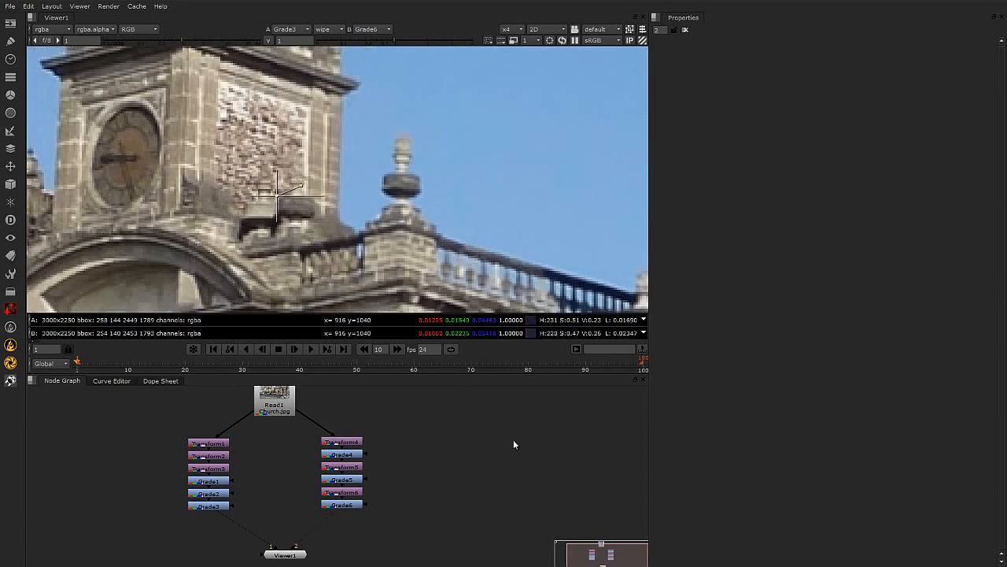
Open the Transform4 properties and review the available filter options without changing the Cubic filter.
left_click(351, 446)
double_click(351, 446)
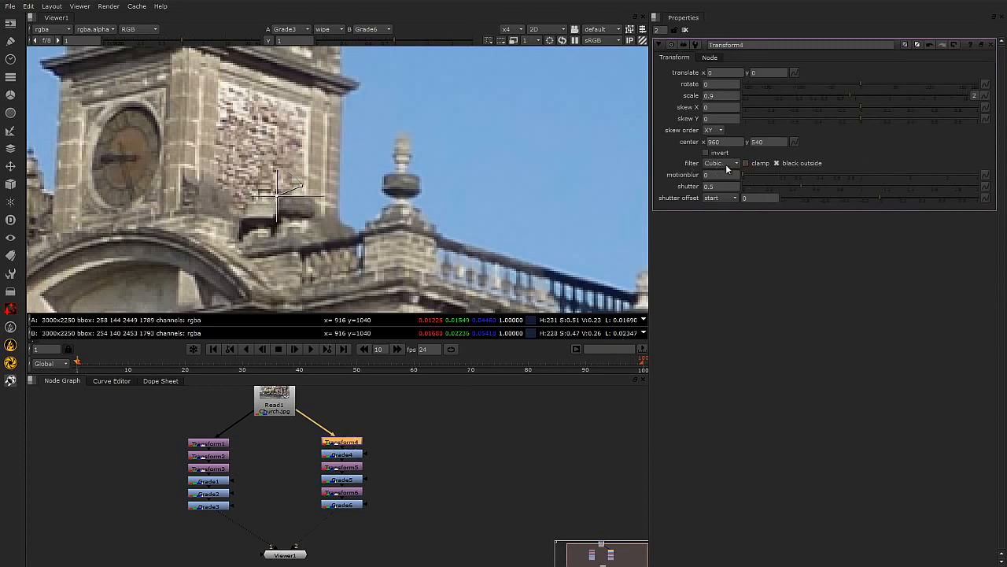
left_click(734, 163)
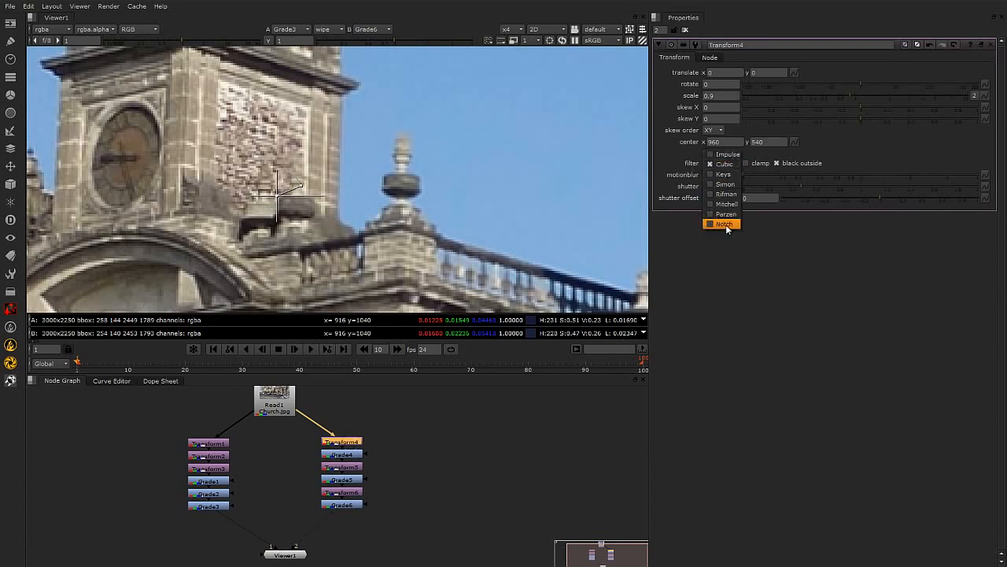
left_click(747, 292)
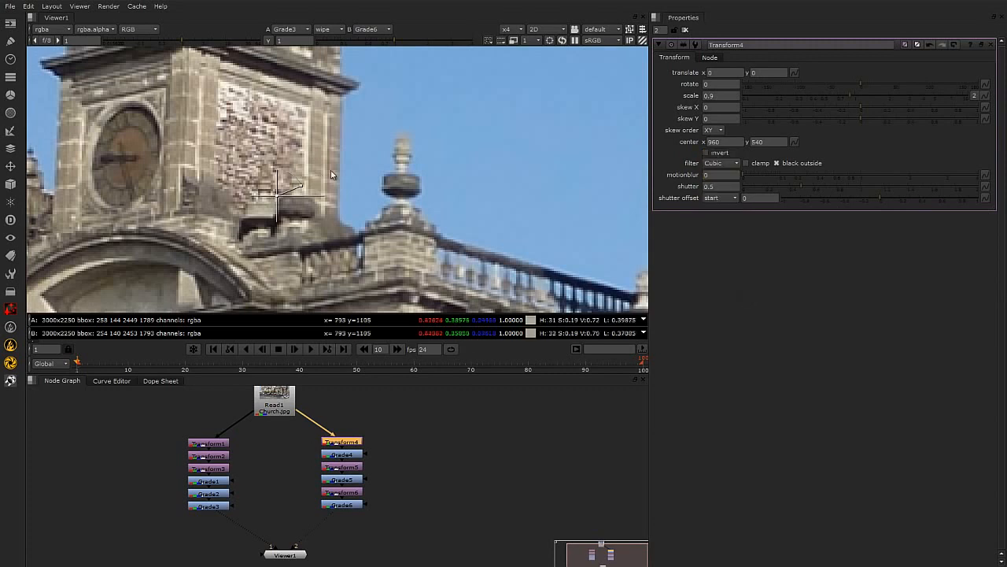
left_click(737, 163)
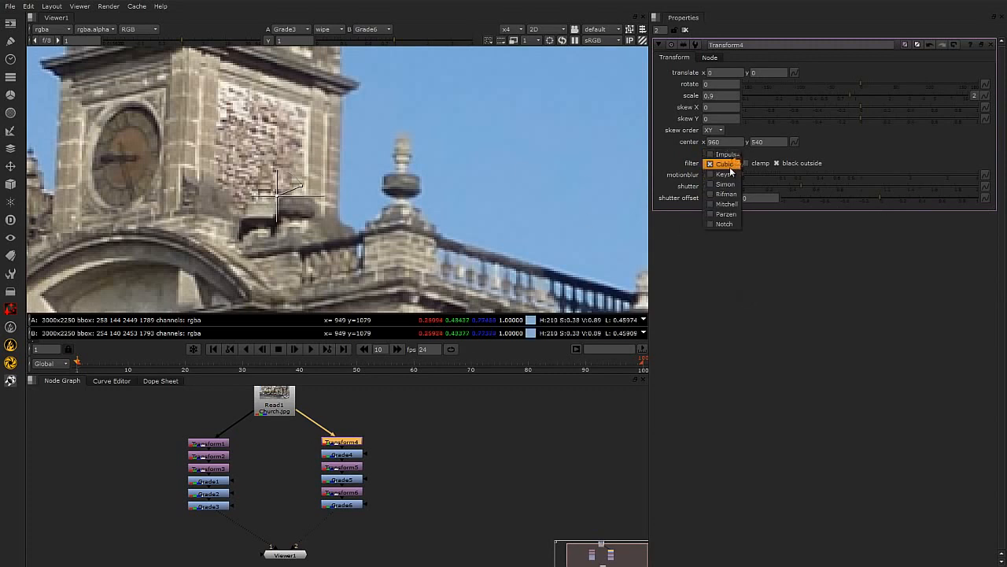
left_click(785, 269)
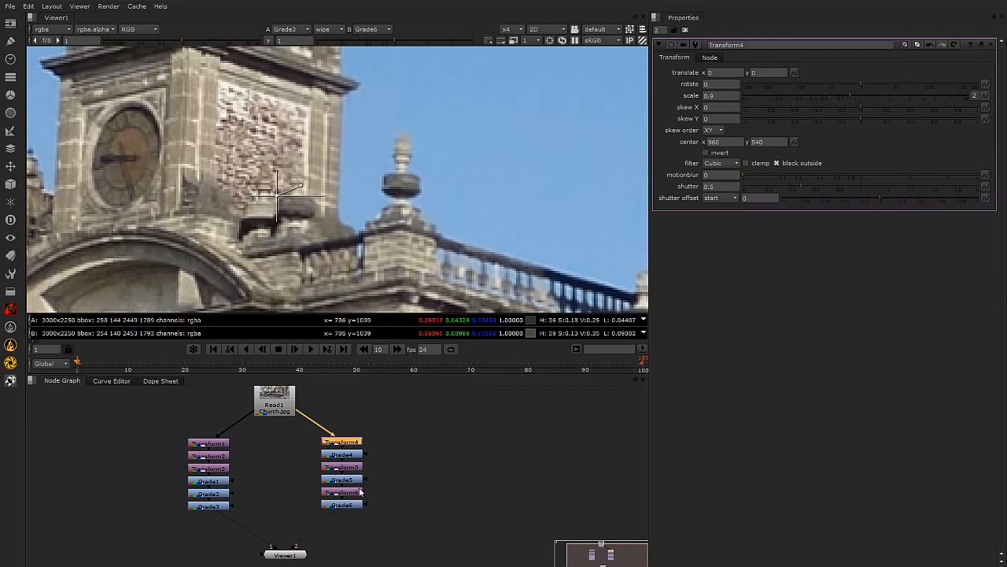
Inspect the three stacked Transforms in the grouped branch and review the filter options of Transform1.
left_click(250, 437)
left_click(213, 444)
left_click_drag(258, 429, 161, 473)
left_click(397, 436)
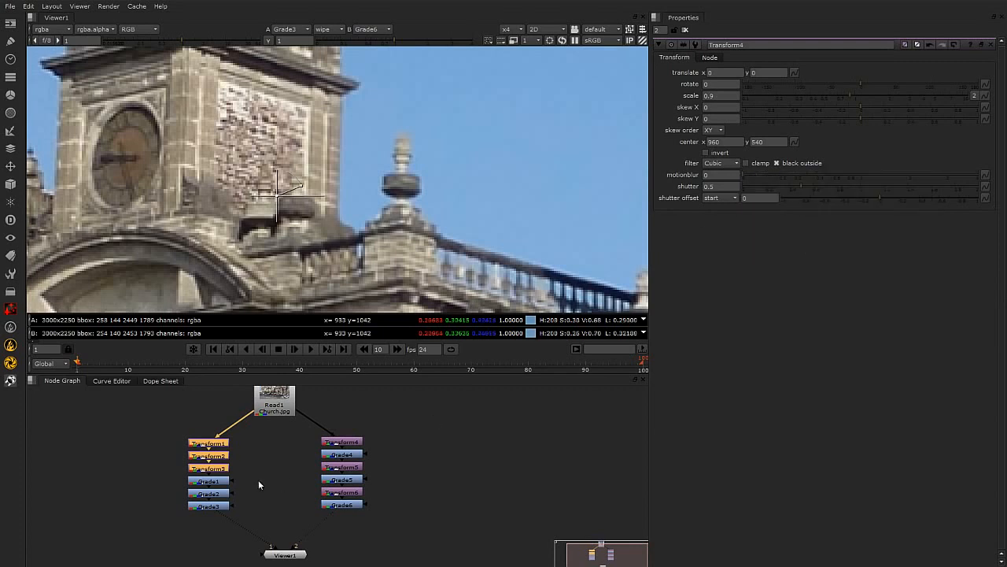
left_click(216, 468)
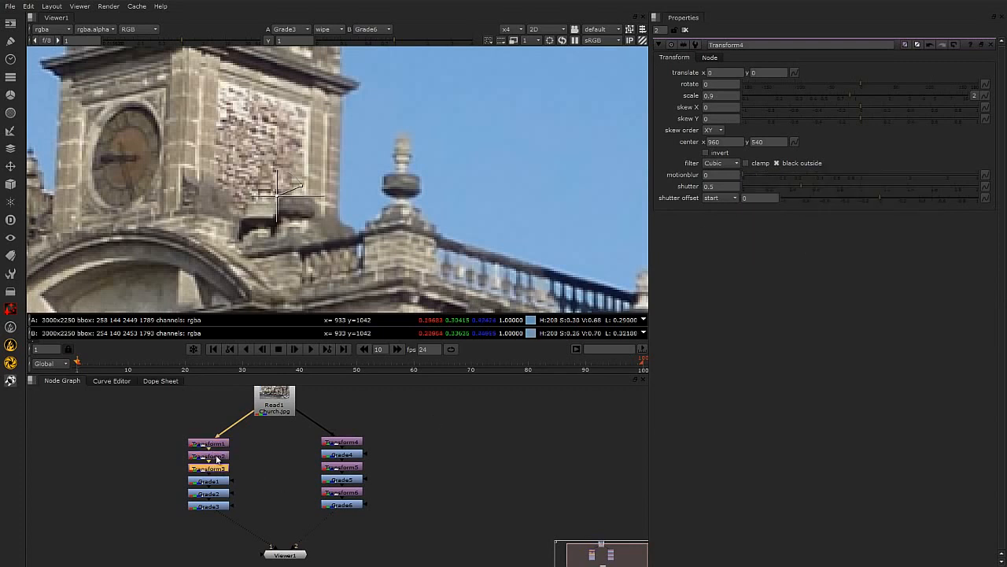
double_click(216, 447)
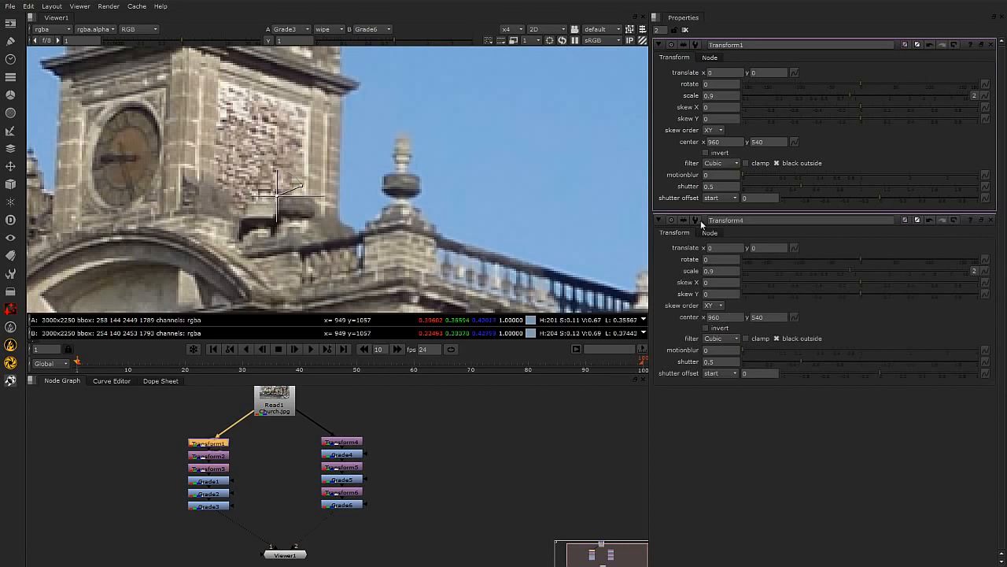
left_click(734, 162)
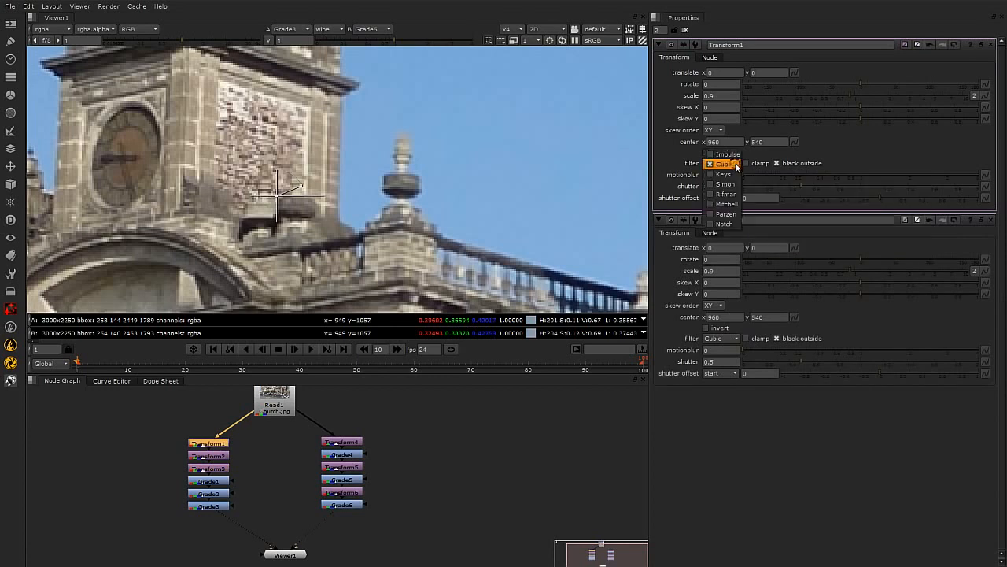
left_click(258, 467)
Open the Transform2 and Transform3 properties and check which filter each one uses.
double_click(209, 456)
left_click(726, 163)
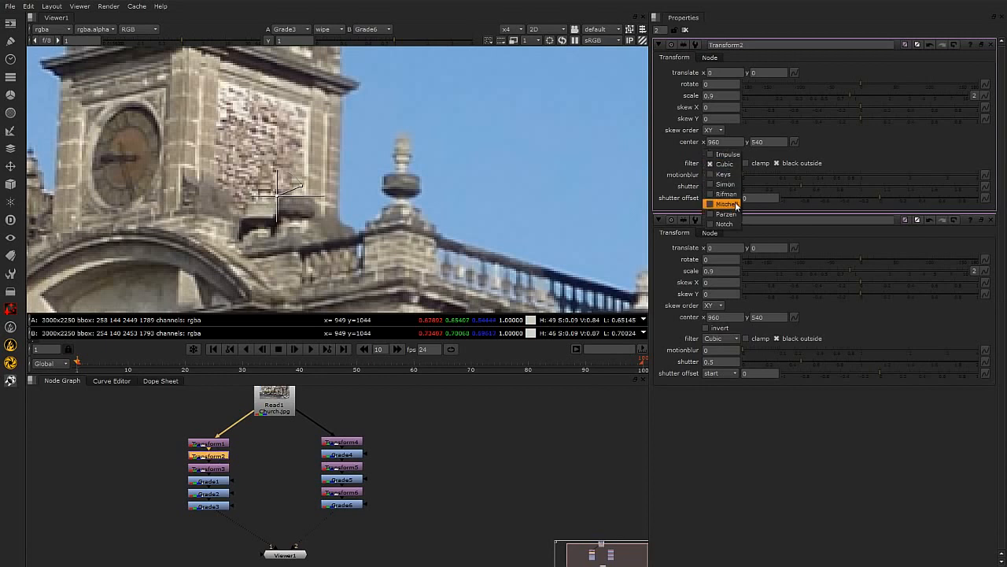
left_click(253, 465)
left_click(221, 470)
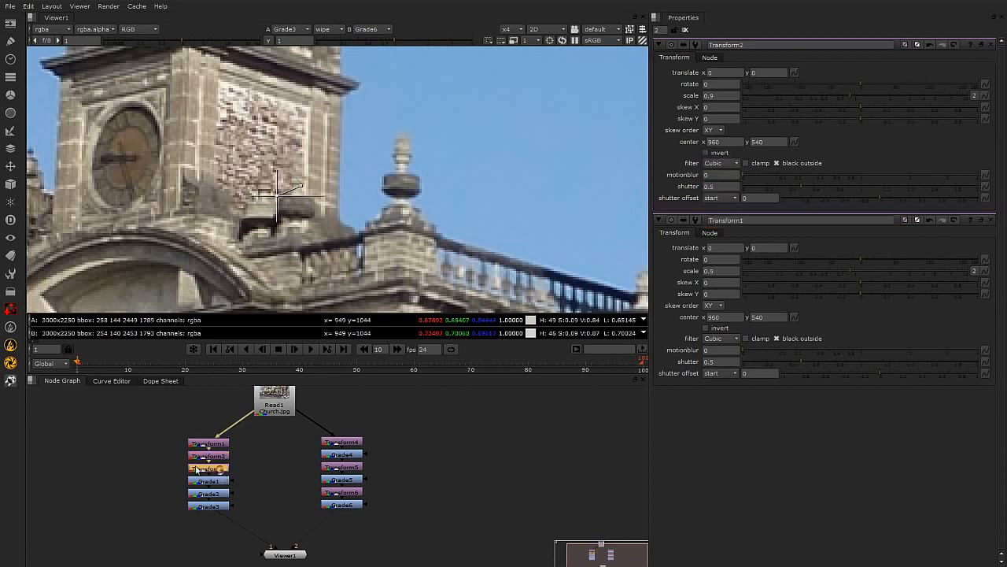
double_click(212, 470)
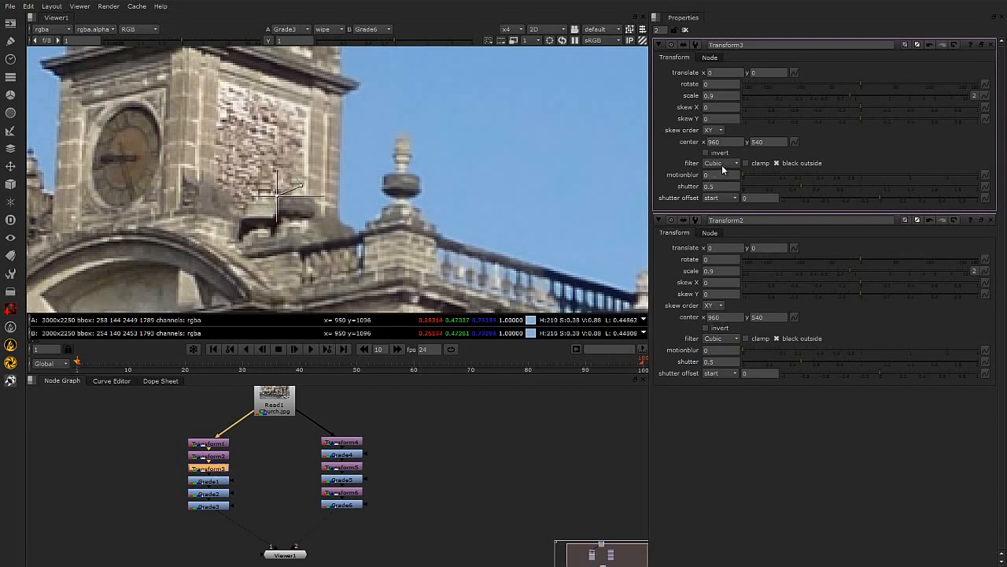
left_click(257, 471)
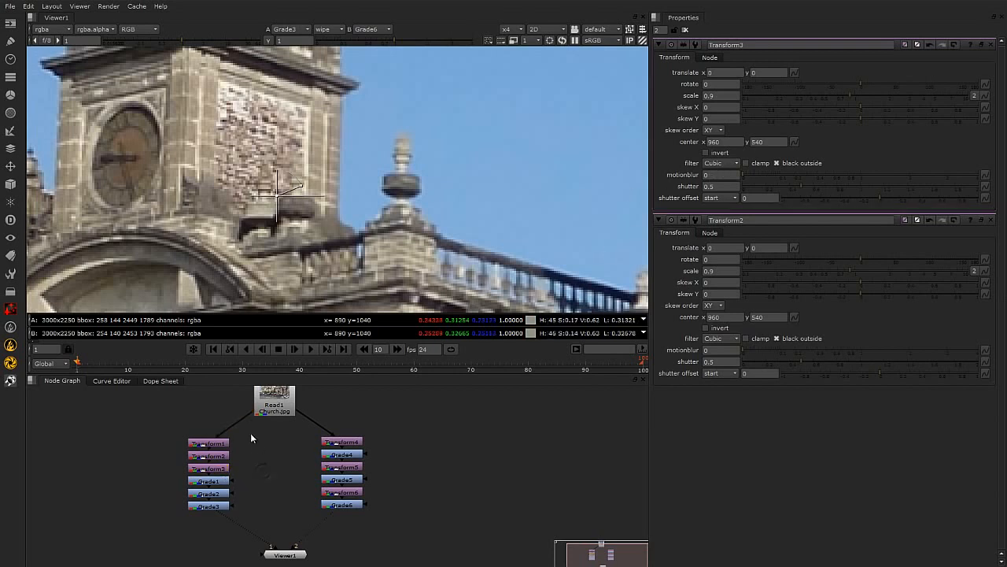
Compare the consecutive Transforms of the grouped branch with the alternating Transform and Grade order of the other branch.
left_click_drag(184, 459, 148, 477)
left_click(279, 469)
left_click_drag(249, 437, 147, 472)
left_click(272, 453)
left_click_drag(246, 434, 151, 473)
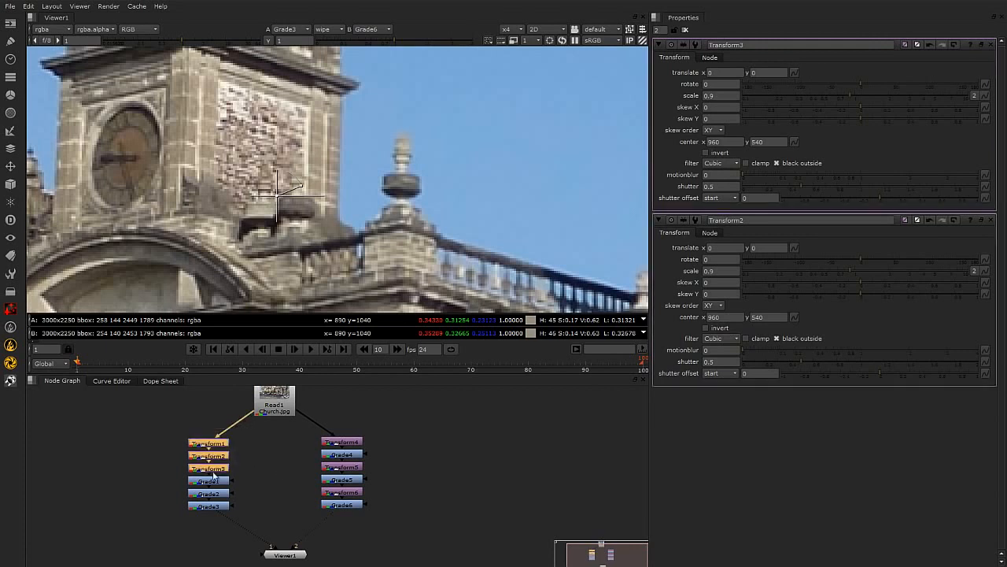
left_click(351, 443)
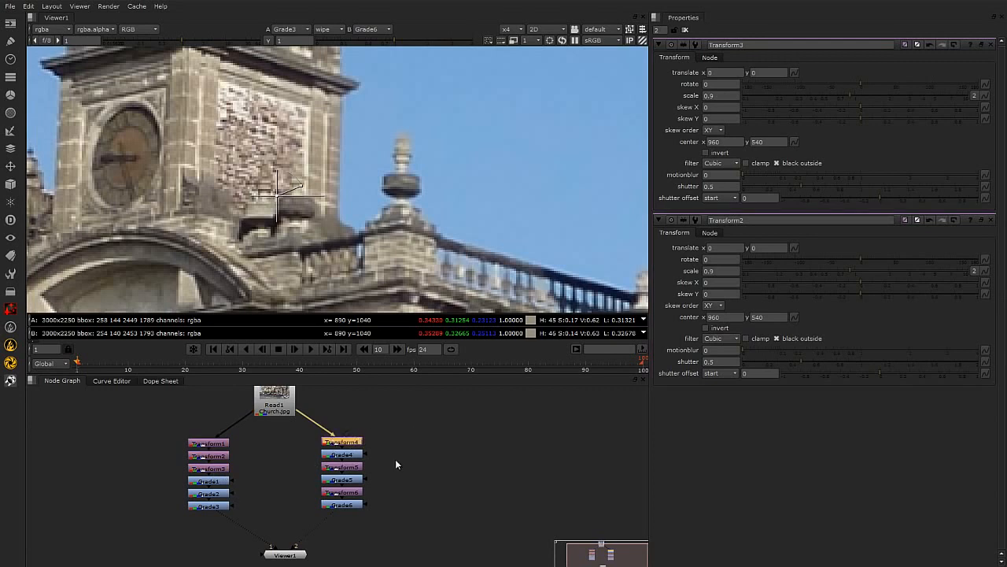
left_click(401, 430)
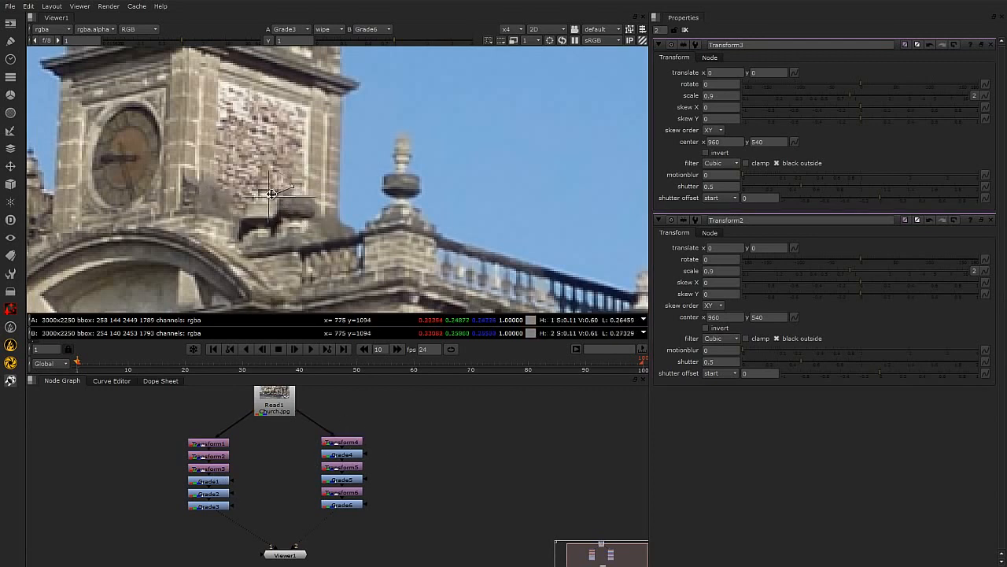
left_click(340, 443)
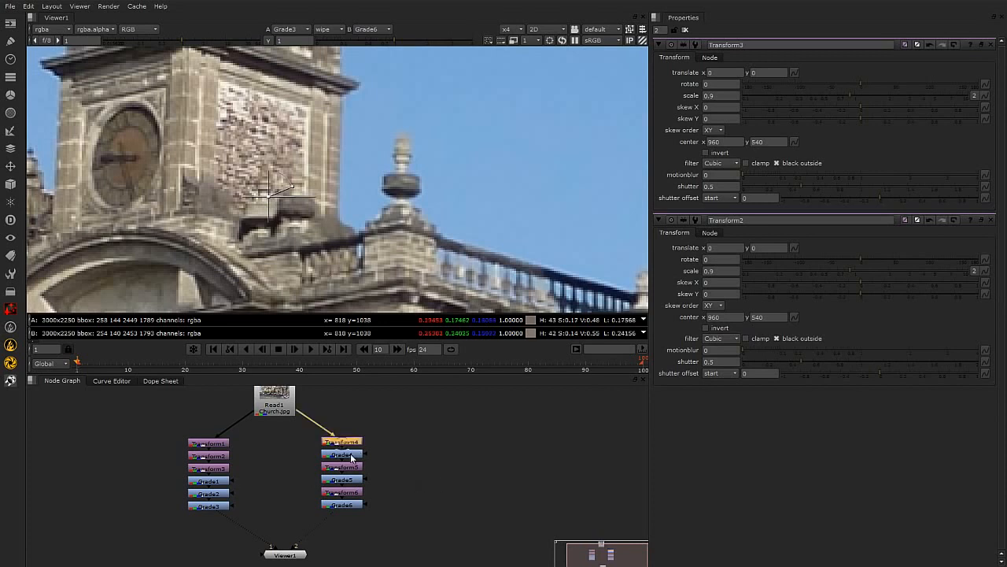
left_click(356, 479)
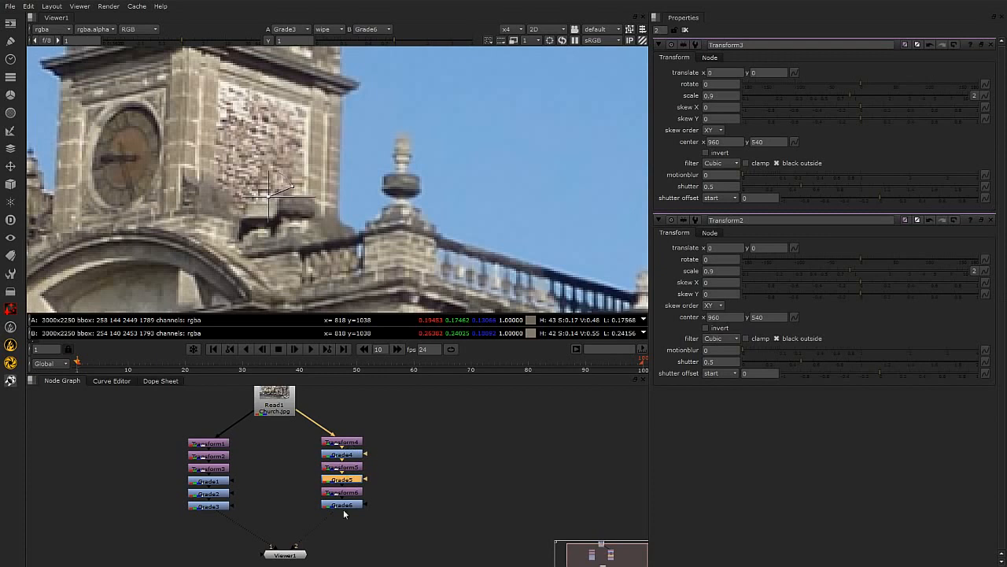
left_click_drag(417, 398, 317, 532)
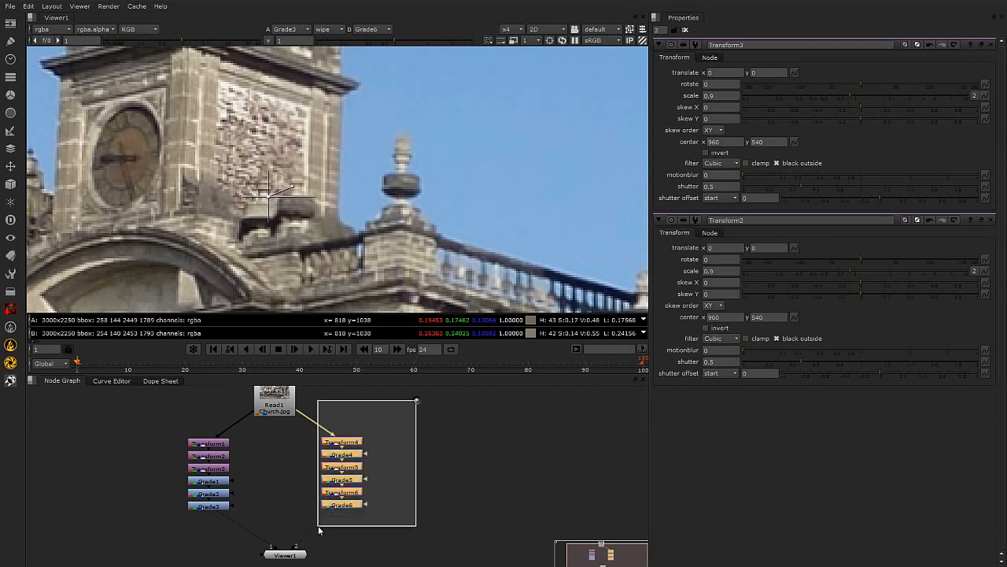
left_click(392, 527)
Wipe between the grouped and alternating branches over the clock and bell towers to compare their image detail.
scroll(278, 228, "down", 1)
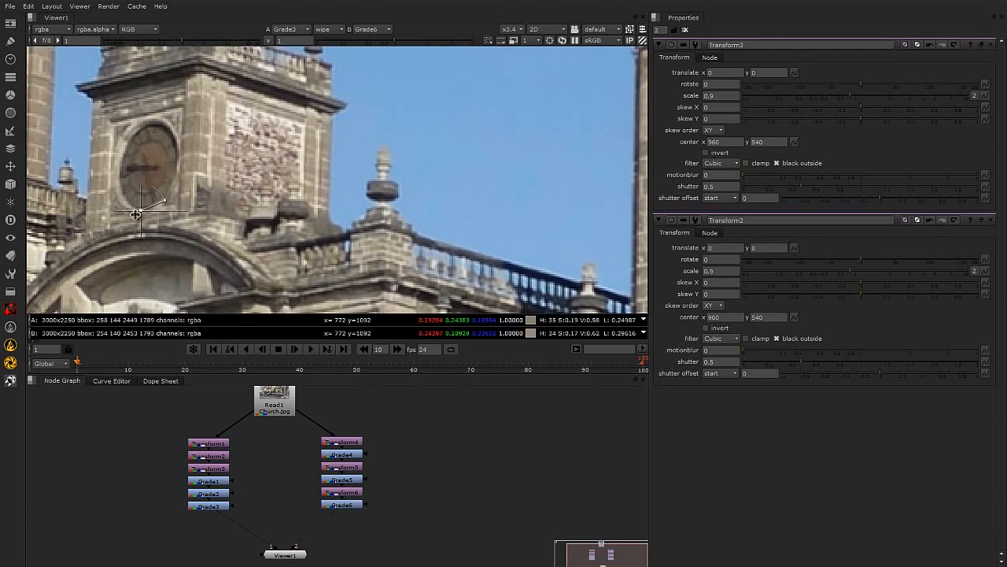
middle_click_drag(179, 216, 465, 238)
mouse_move(398, 236)
left_mouse_down()
mouse_move(334, 237)
mouse_move(470, 228)
mouse_move(405, 233)
left_mouse_up()
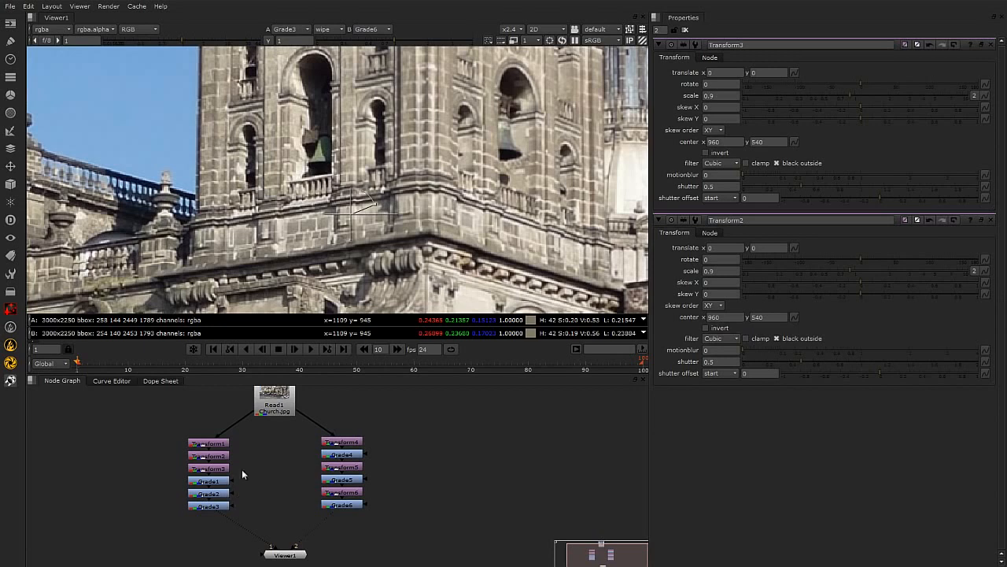
left_click_drag(170, 429, 263, 522)
left_click_drag(302, 434, 405, 539)
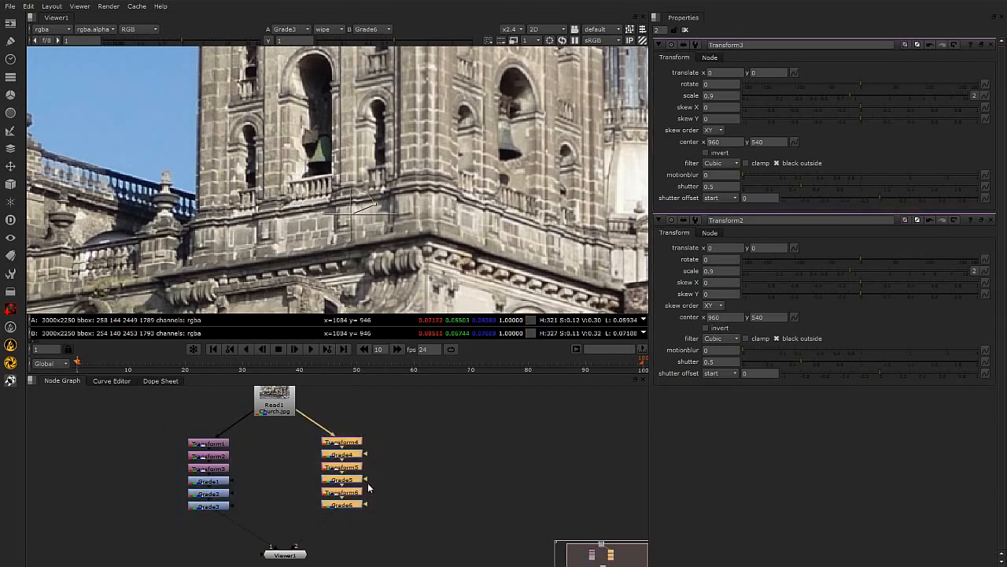
left_click_drag(354, 211, 269, 225)
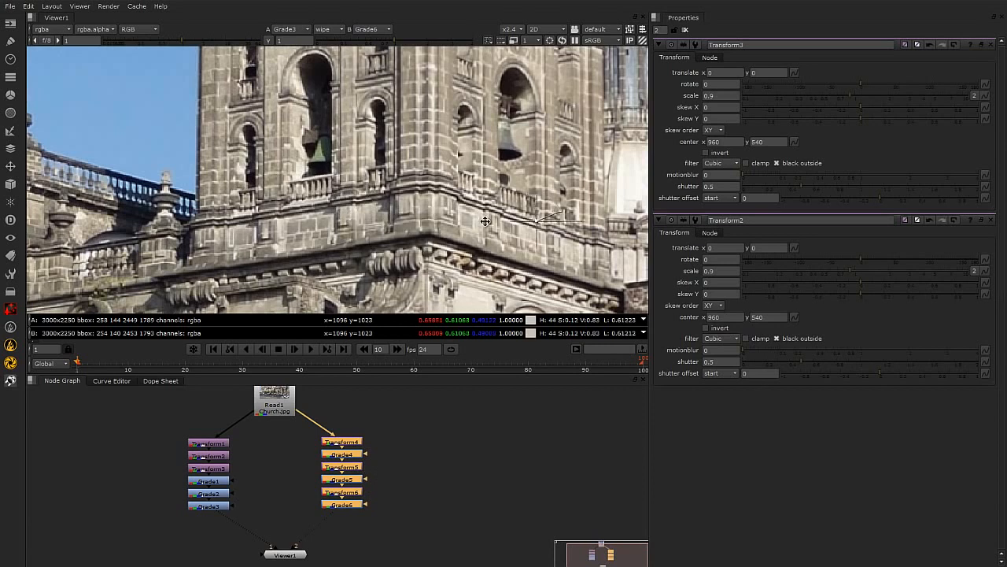